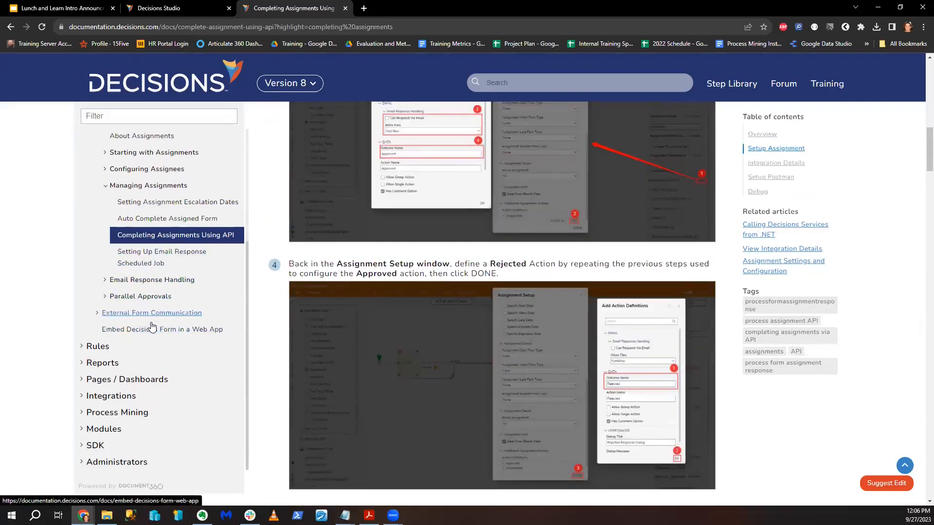
{"action": "scroll", "coordinate": [147, 332], "scroll_direction": "up", "scroll_amount": 2}
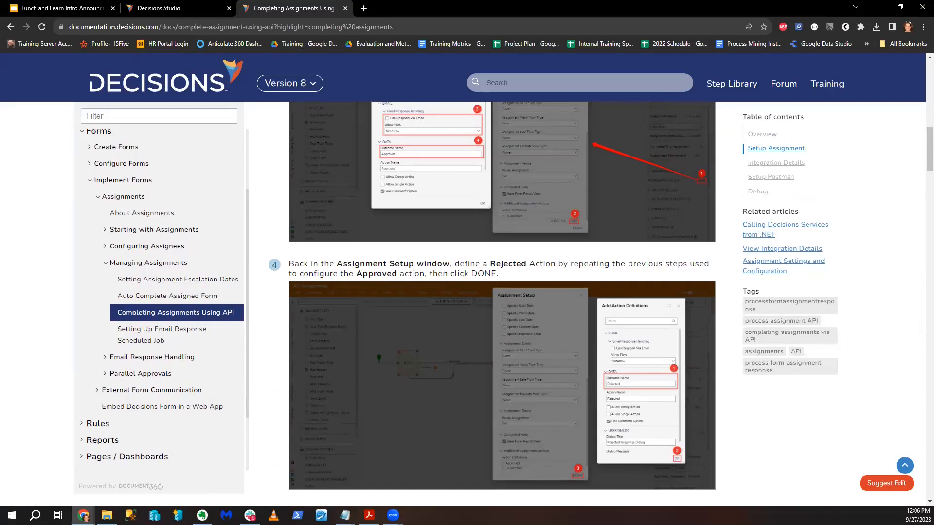
{"action": "key", "text": "alt+Tab"}
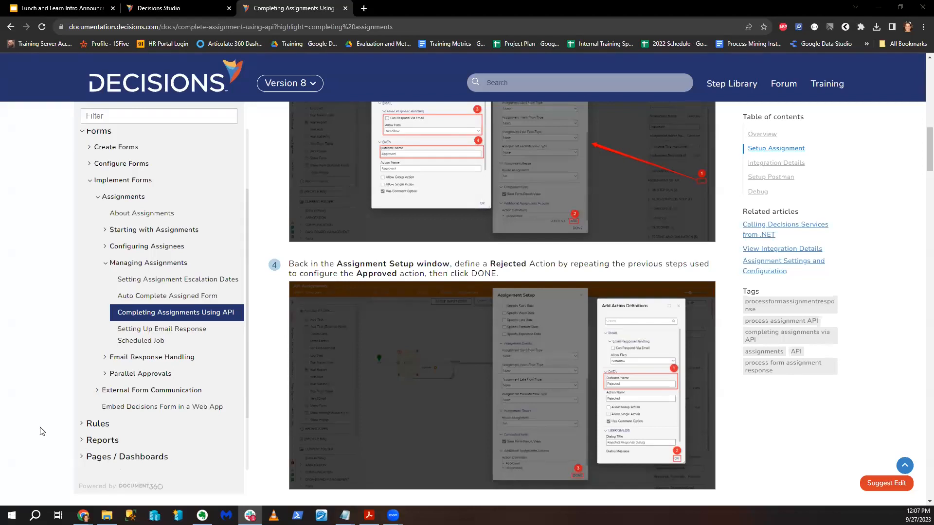
Step: Switch to Decisions Studio and create a designer project named "Completing Existing Assignments" at the root level
{"action": "left_click", "coordinate": [154, 8]}
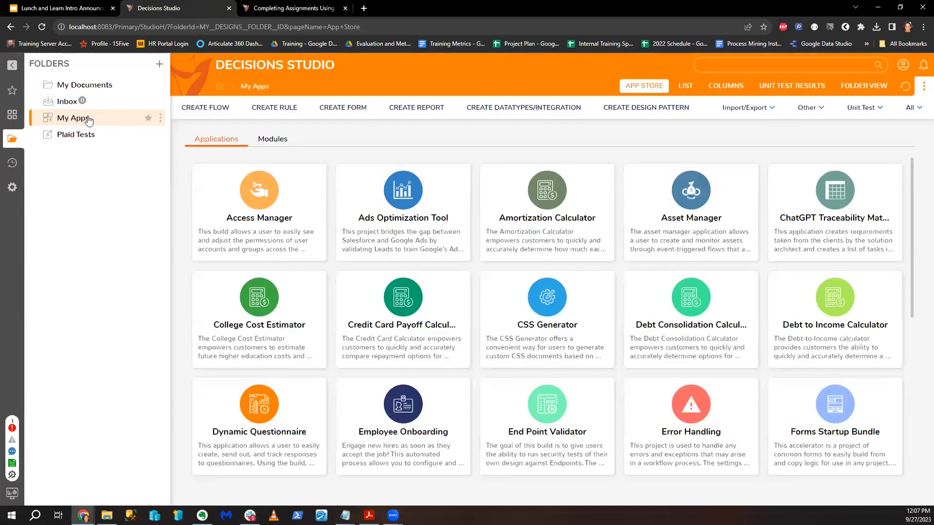
{"action": "left_click", "coordinate": [118, 135]}
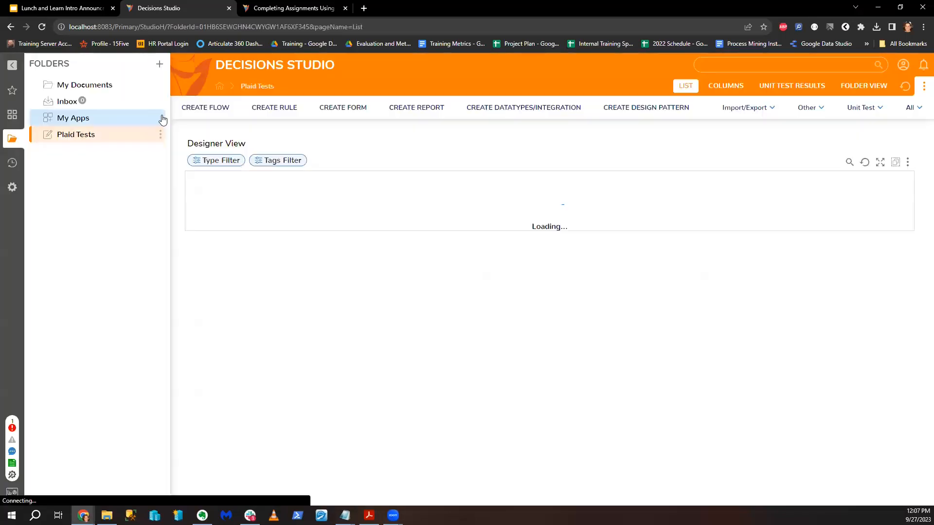
{"action": "left_click", "coordinate": [154, 118]}
{"action": "left_click", "coordinate": [160, 118]}
{"action": "left_click", "coordinate": [222, 151]}
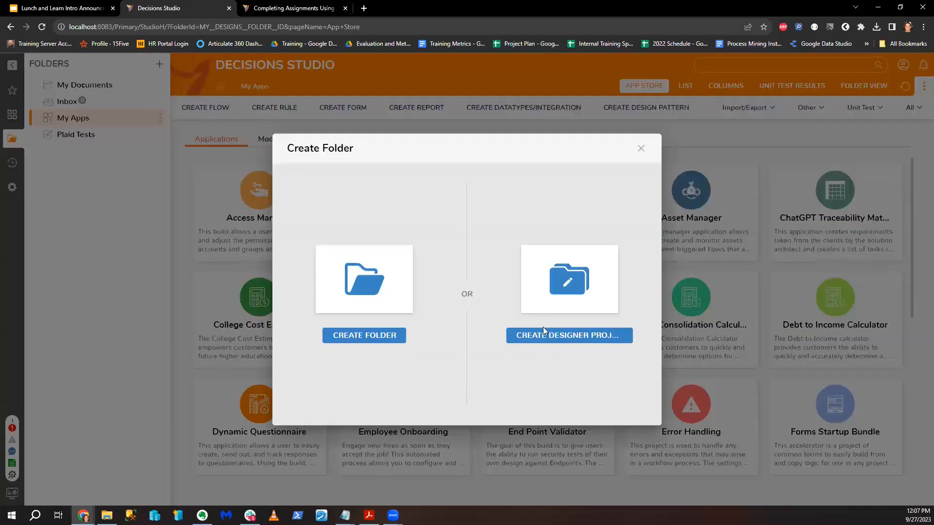
{"action": "left_click", "coordinate": [542, 329]}
{"action": "left_click", "coordinate": [479, 313]}
{"action": "left_click", "coordinate": [469, 289]}
{"action": "type", "text": "Complet"}
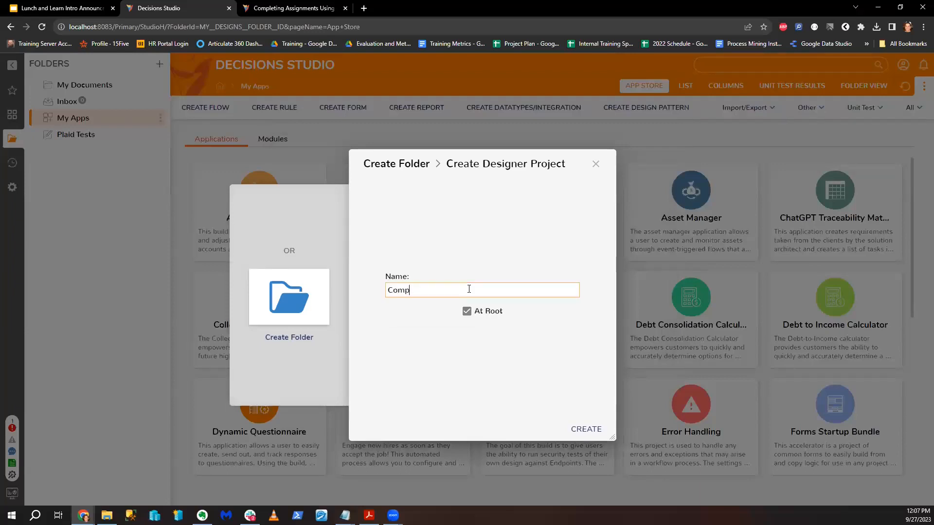
{"action": "key", "text": "BackSpace"}
{"action": "key", "text": "BackSpace"}
{"action": "type", "text": "eting Existing ExAssignments"}
{"action": "left_click", "coordinate": [587, 430]}
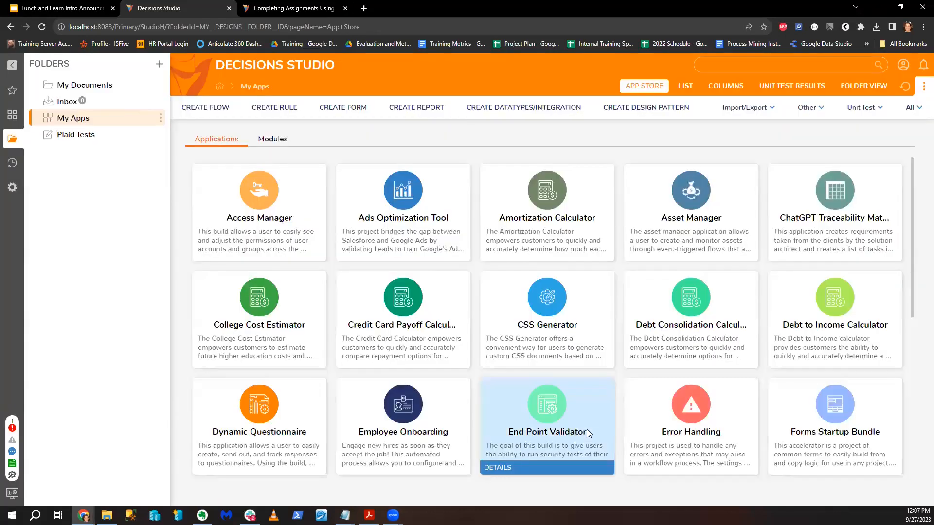
Step: Create a regular Flow named "test flow with Assignment" in the new project
{"action": "left_click", "coordinate": [178, 115]}
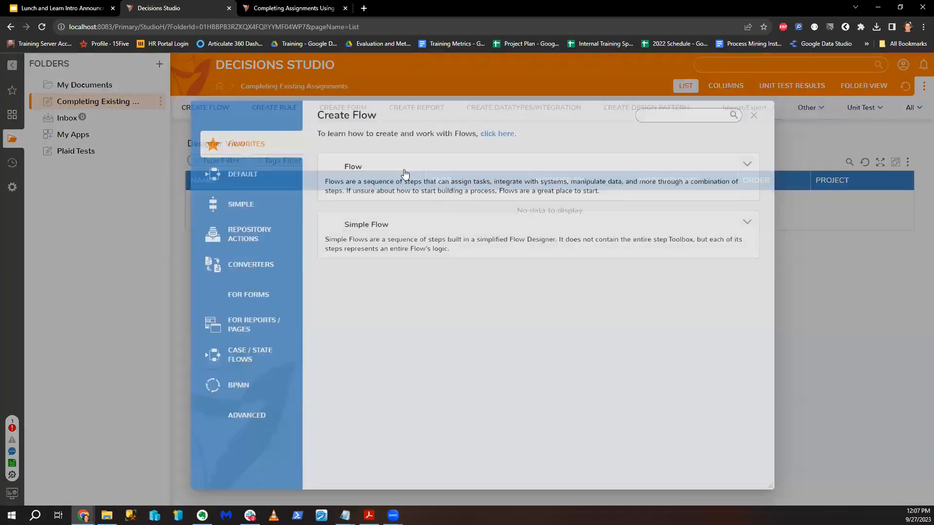
{"action": "type", "text": "Simple Flo"}
{"action": "key", "text": "BackSpace"}
{"action": "key", "text": "BackSpace"}
{"action": "key", "text": "BackSpace"}
{"action": "key", "text": "BackSpace"}
{"action": "key", "text": "BackSpace"}
{"action": "key", "text": "BackSpace"}
{"action": "key", "text": "BackSpace"}
{"action": "key", "text": "BackSpace"}
{"action": "key", "text": "BackSpace"}
{"action": "key", "text": "BackSpace"}
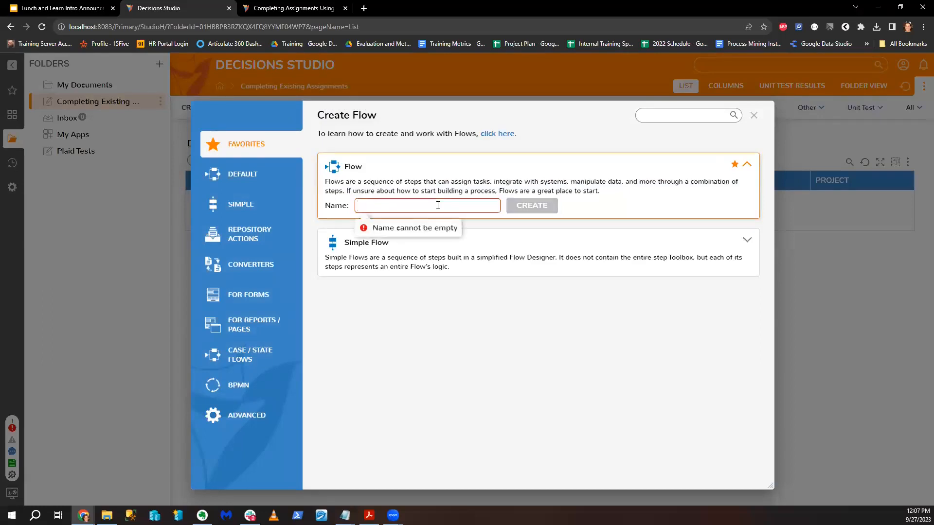
{"action": "type", "text": "test flow"}
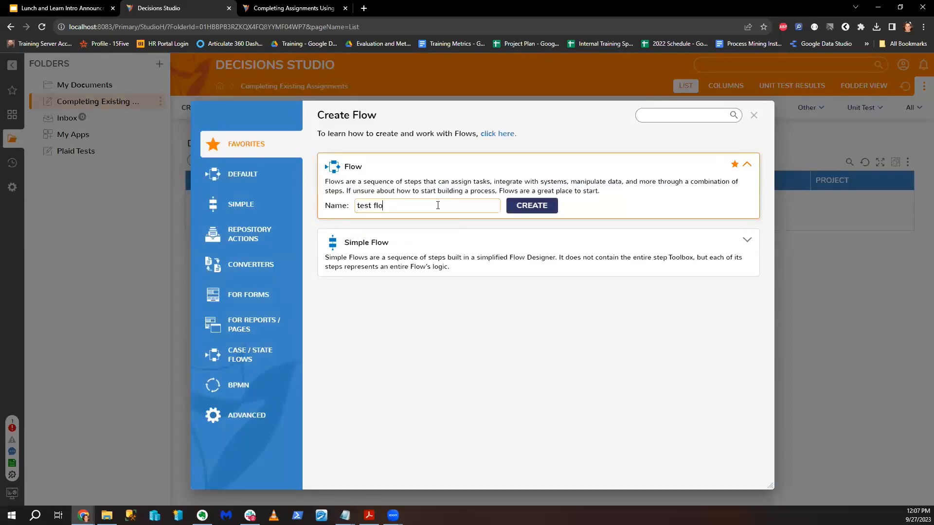
{"action": "type", "text": " with Assignment"}
{"action": "left_click", "coordinate": [532, 205]}
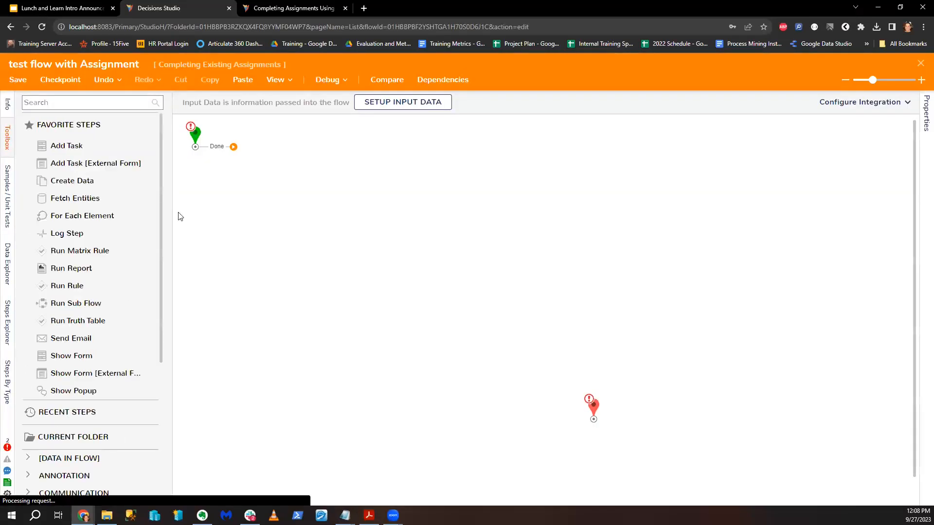
Step: Add an Add Task step to the flow and connect the start step's Done path to it
{"action": "left_click_drag", "start_coordinate": [63, 146], "coordinate": [327, 222]}
{"action": "left_click", "coordinate": [225, 147]}
{"action": "left_click", "coordinate": [226, 147]}
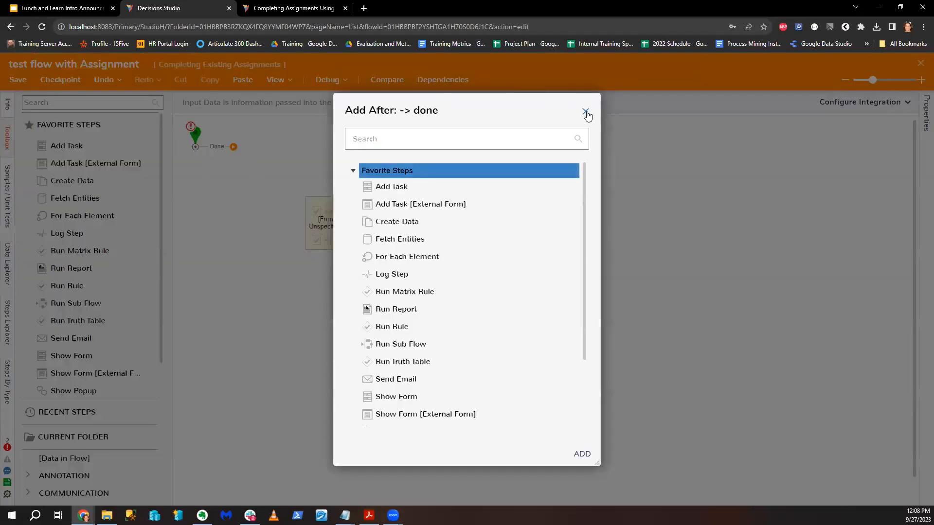
{"action": "left_click", "coordinate": [581, 113]}
{"action": "left_click_drag", "start_coordinate": [213, 153], "coordinate": [316, 214]}
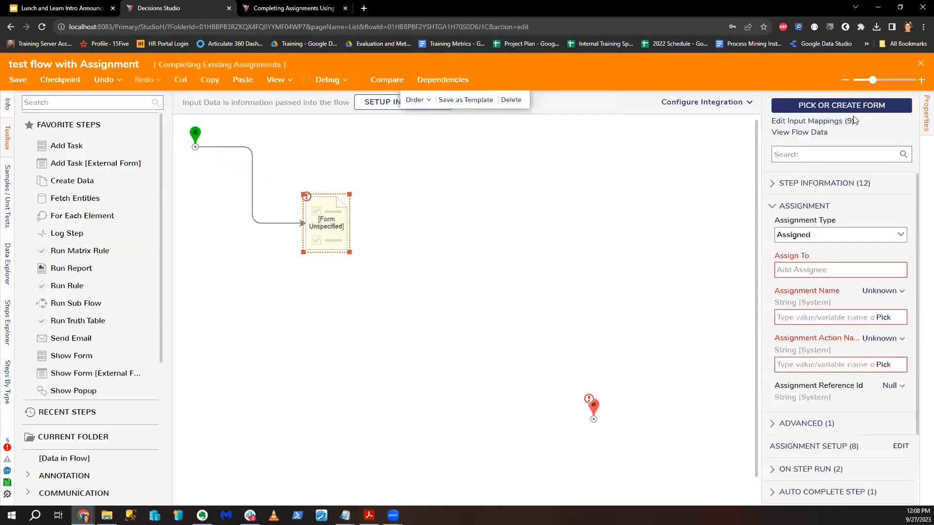
Step: Create a new form named "Test Form" for the task step instead of picking an existing one
{"action": "left_click", "coordinate": [853, 111]}
{"action": "left_click", "coordinate": [530, 342]}
{"action": "left_click", "coordinate": [398, 117]}
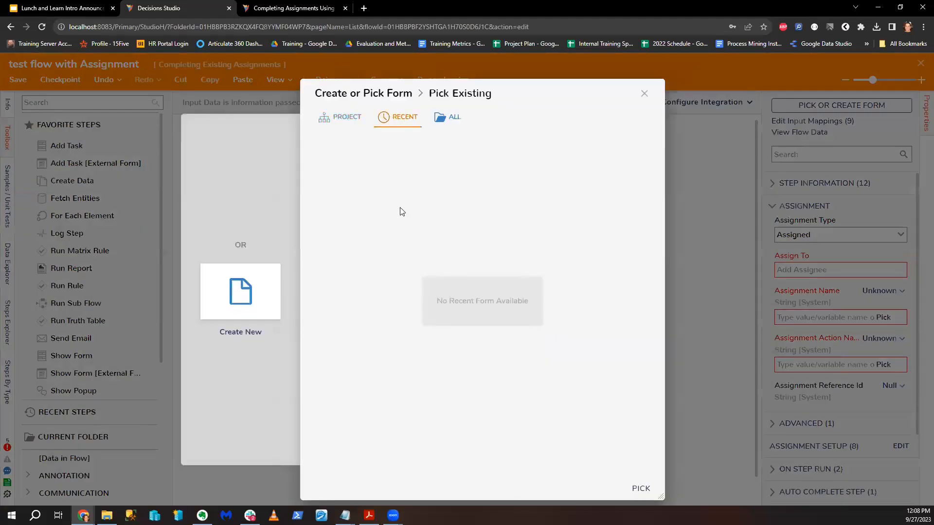
{"action": "key", "text": "alt+Tab"}
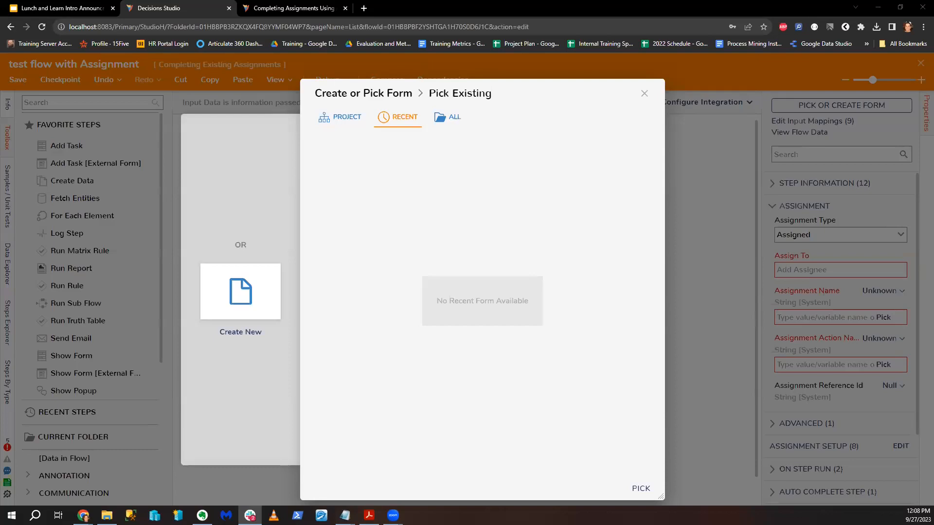
{"action": "left_click", "coordinate": [230, 309]}
{"action": "left_click", "coordinate": [413, 209]}
{"action": "type", "text": "Test Form"}
{"action": "key", "text": "Return"}
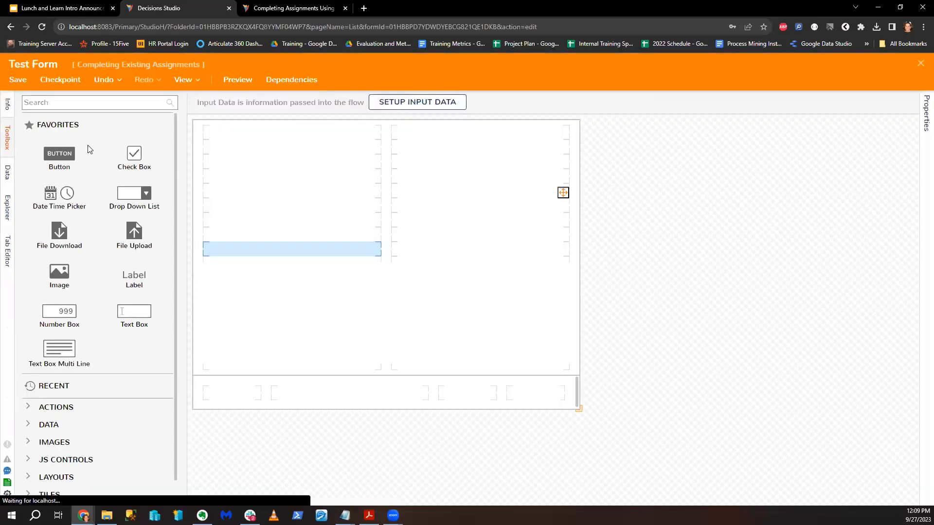
Step: Add a footer button and a check box with the data name "Data" to the form, and close it with changes saved
{"action": "left_click_drag", "start_coordinate": [133, 154], "coordinate": [267, 214]}
{"action": "left_click_drag", "start_coordinate": [59, 158], "coordinate": [540, 392]}
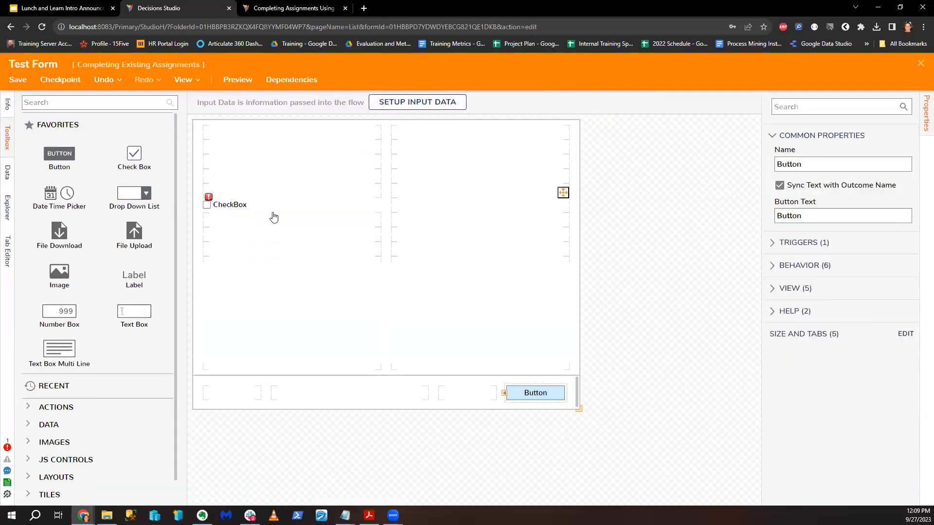
{"action": "left_click", "coordinate": [230, 205]}
{"action": "left_click", "coordinate": [829, 235]}
{"action": "type", "text": "Data"}
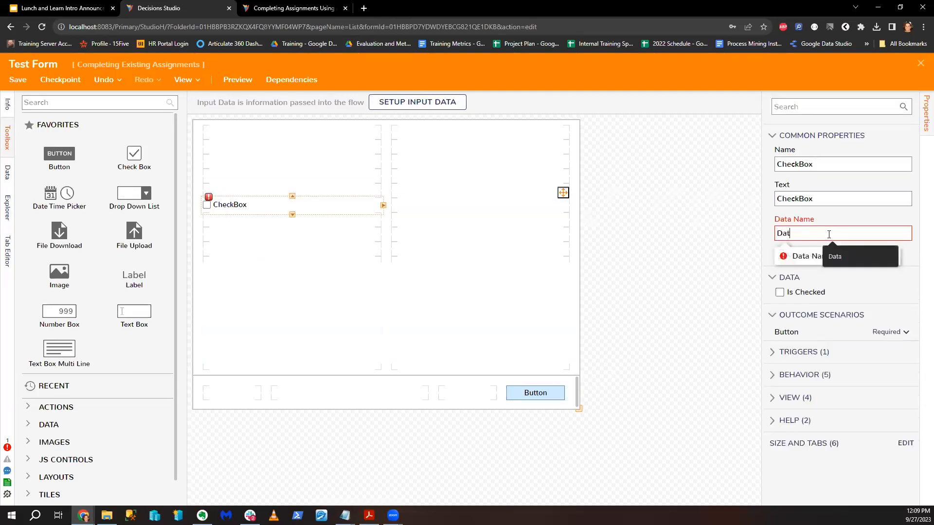
{"action": "left_click", "coordinate": [922, 67]}
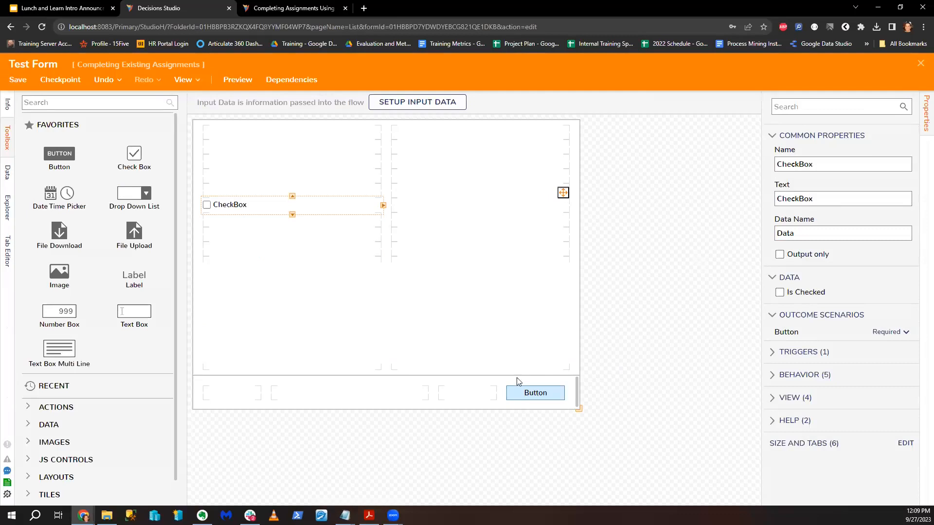
{"action": "left_click", "coordinate": [594, 334]}
Step: Connect the Test Form step to the end step and assign the task to the admin account
{"action": "left_click_drag", "start_coordinate": [385, 222], "coordinate": [594, 412]}
{"action": "left_click", "coordinate": [808, 281]}
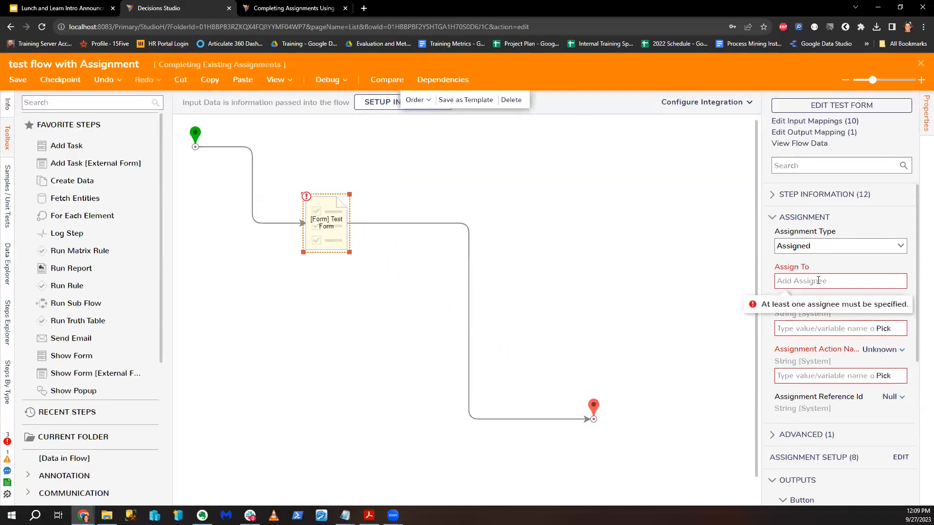
{"action": "type", "text": "admin"}
{"action": "left_click", "coordinate": [822, 296]}
Step: Set the assignment name to the constant "test" and enter a constant value for the assignment action name
{"action": "left_click", "coordinate": [875, 331]}
{"action": "left_click", "coordinate": [873, 343]}
{"action": "type", "text": "test"}
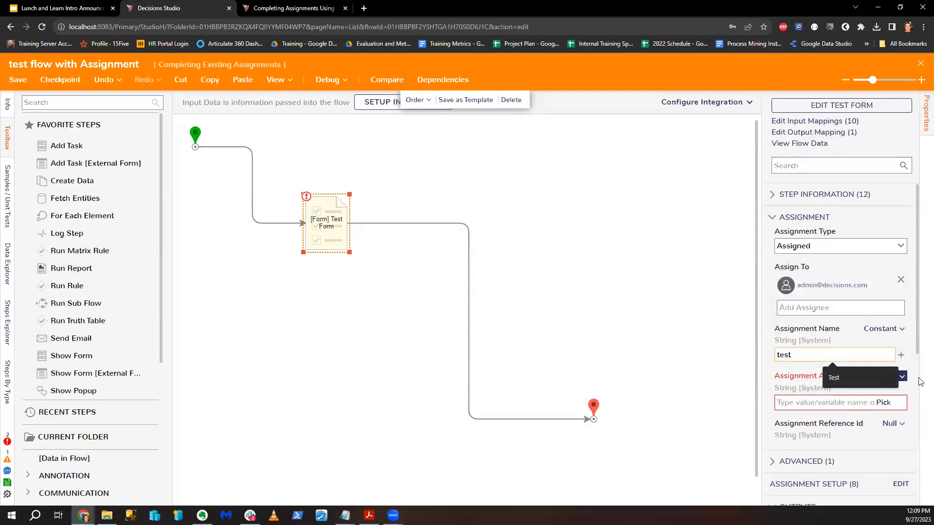
{"action": "left_click", "coordinate": [903, 377]}
{"action": "left_click", "coordinate": [805, 323]}
{"action": "type", "text": "t"}
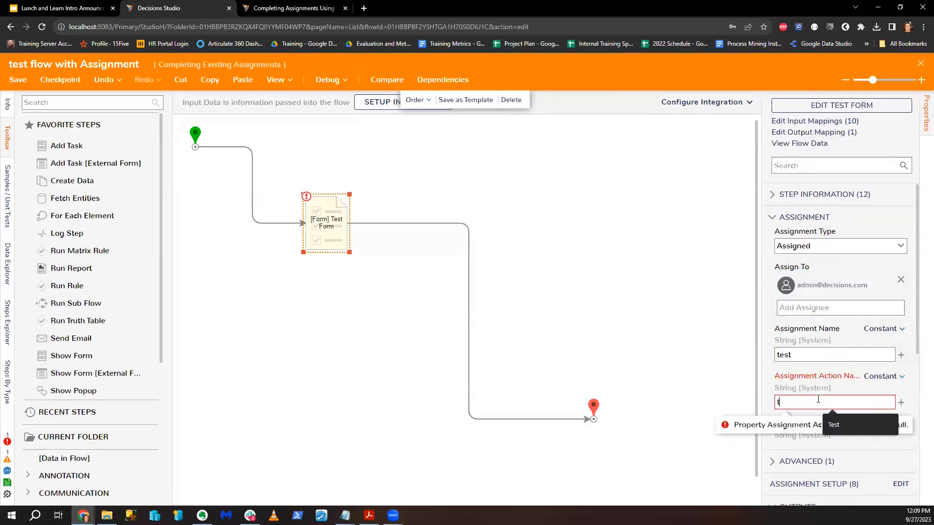
Step: Close the flow with its changes saved and return to the project folder
{"action": "left_click", "coordinate": [654, 318]}
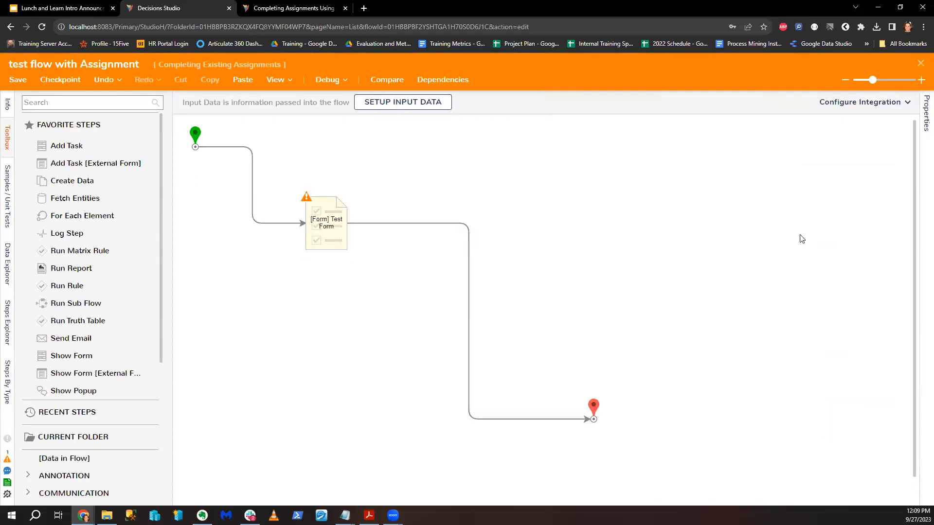
{"action": "left_click", "coordinate": [920, 63]}
{"action": "left_click", "coordinate": [595, 335]}
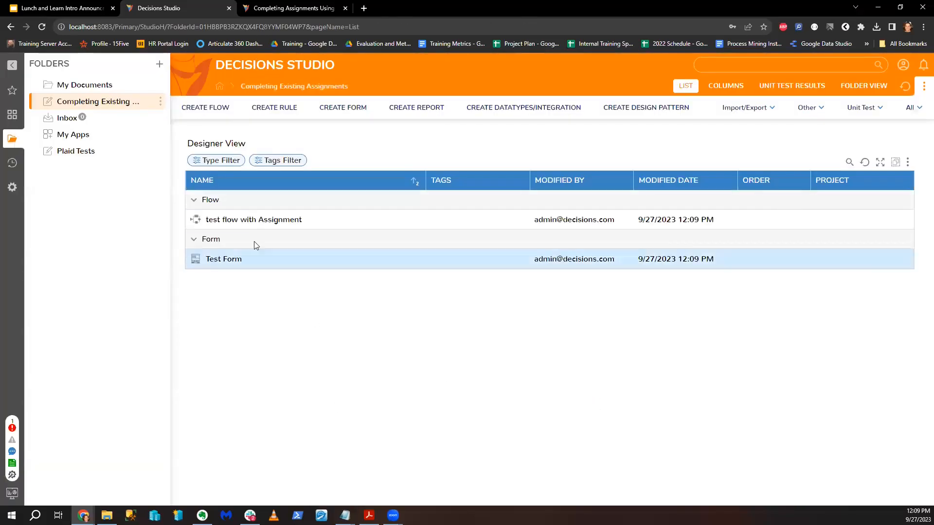
Step: Run "test flow with Assignment" twice, declining to fill in the assigned form each time
{"action": "right_click", "coordinate": [255, 219]}
{"action": "left_click", "coordinate": [282, 103]}
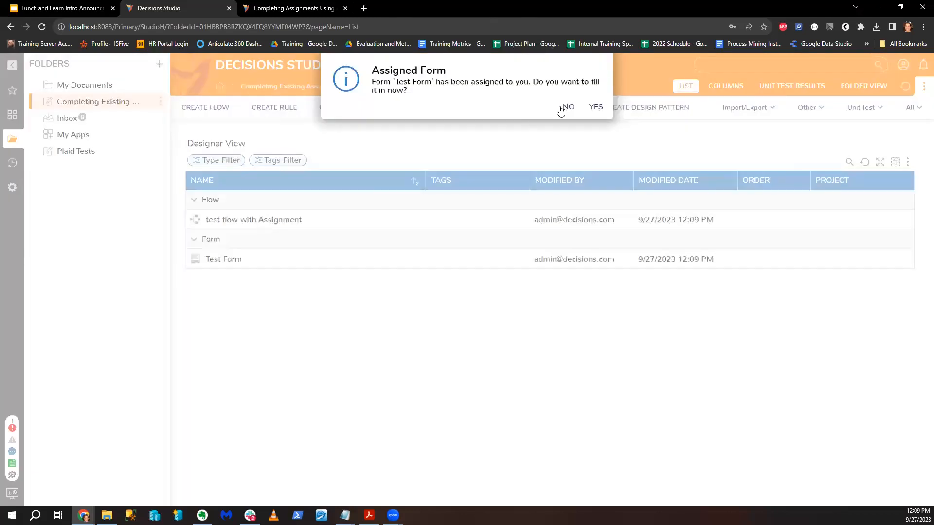
{"action": "left_click", "coordinate": [568, 107]}
{"action": "right_click", "coordinate": [237, 217]}
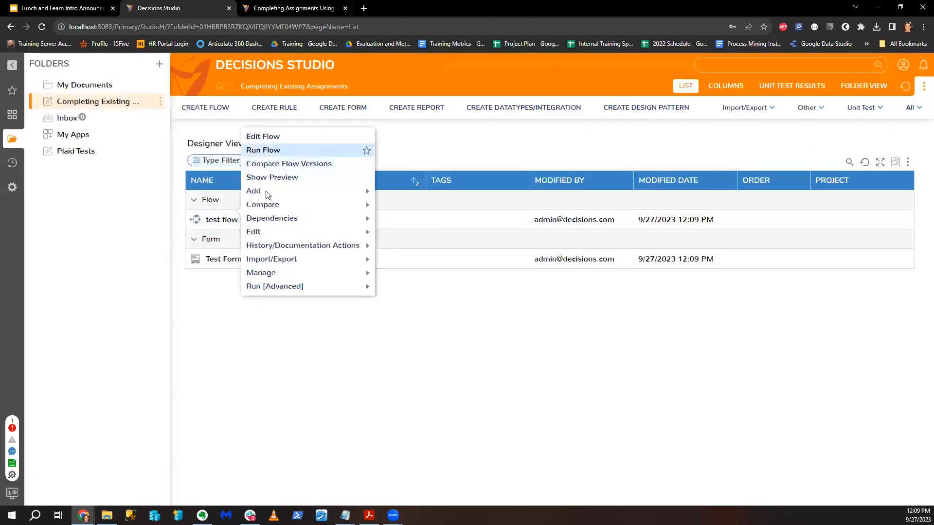
{"action": "left_click", "coordinate": [263, 150]}
{"action": "left_click", "coordinate": [567, 106]}
Step: Create a second Flow named "My Configured Auto Complete Assignment" in the project
{"action": "left_click", "coordinate": [213, 117]}
{"action": "left_click", "coordinate": [371, 194]}
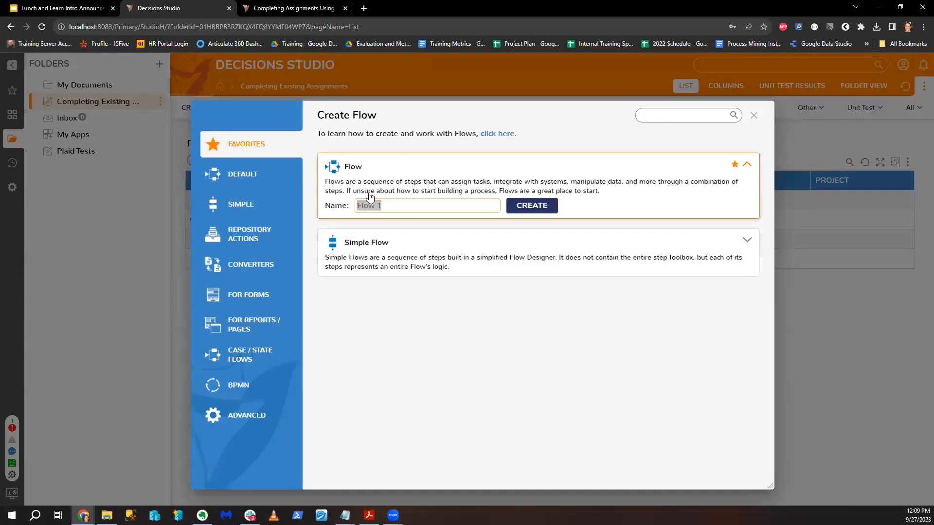
{"action": "type", "text": "My Configured Auto Complete"}
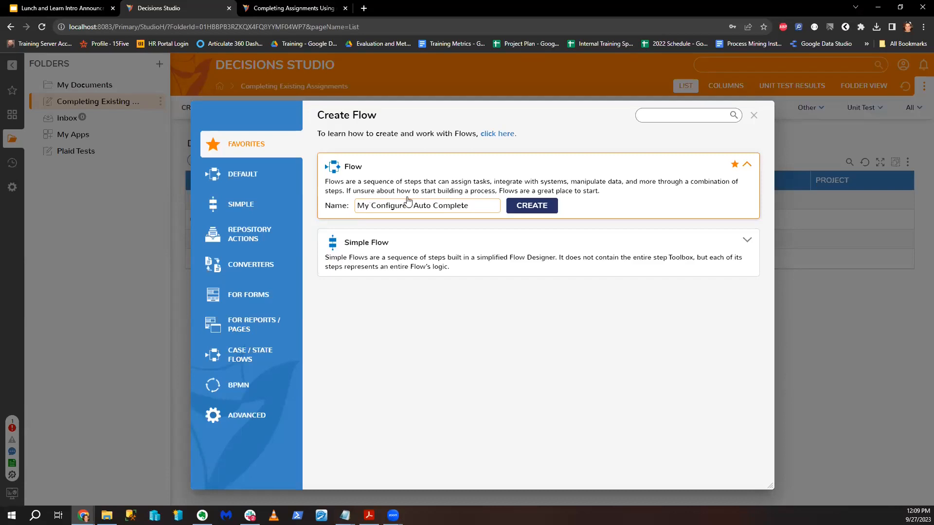
{"action": "type", "text": " Assignment"}
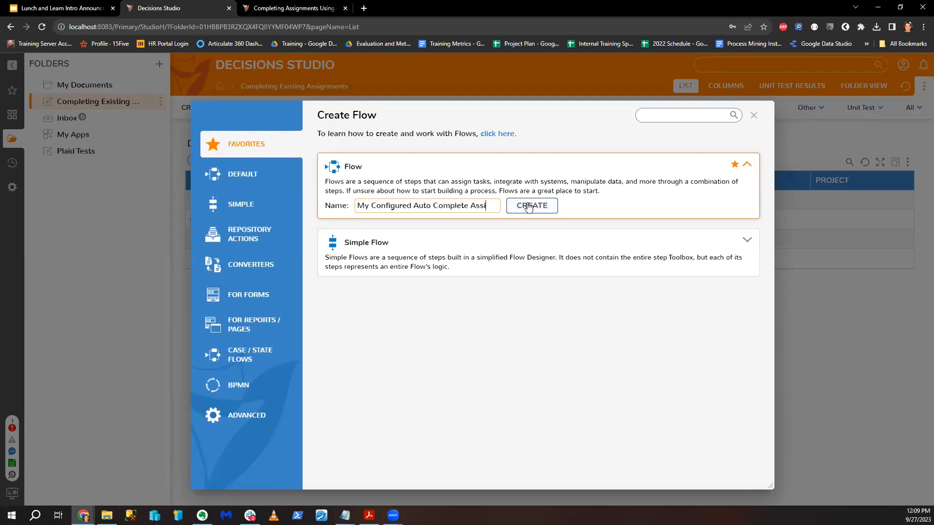
{"action": "left_click", "coordinate": [549, 213]}
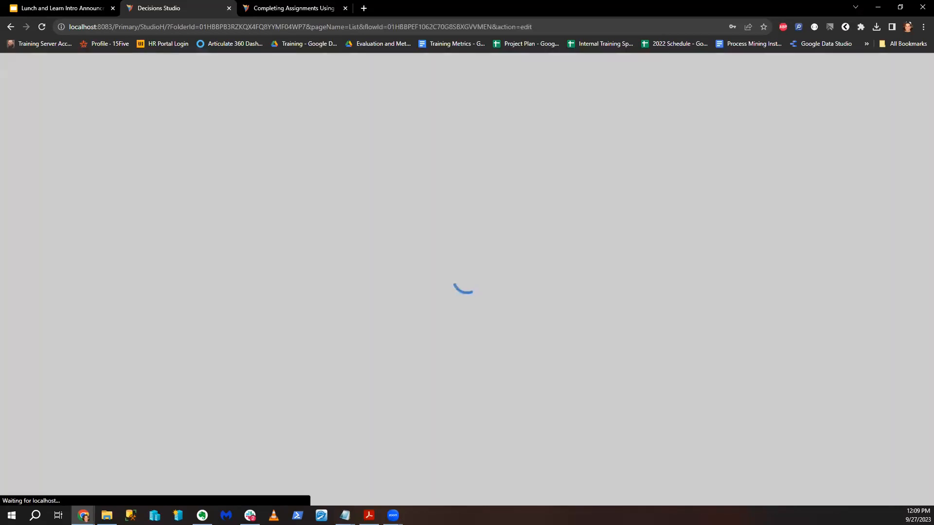
Step: Widen the toolbox and examine the assignment service steps under Integration > Internal Services > Assignment
{"action": "scroll", "coordinate": [148, 313], "scroll_direction": "down", "scroll_amount": 5}
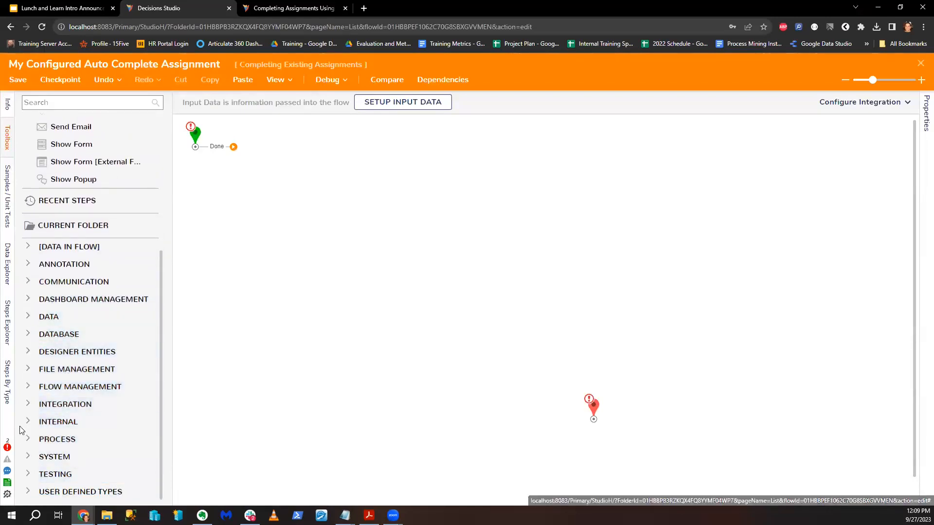
{"action": "left_click", "coordinate": [29, 404]}
{"action": "scroll", "coordinate": [30, 407], "scroll_direction": "down", "scroll_amount": 3}
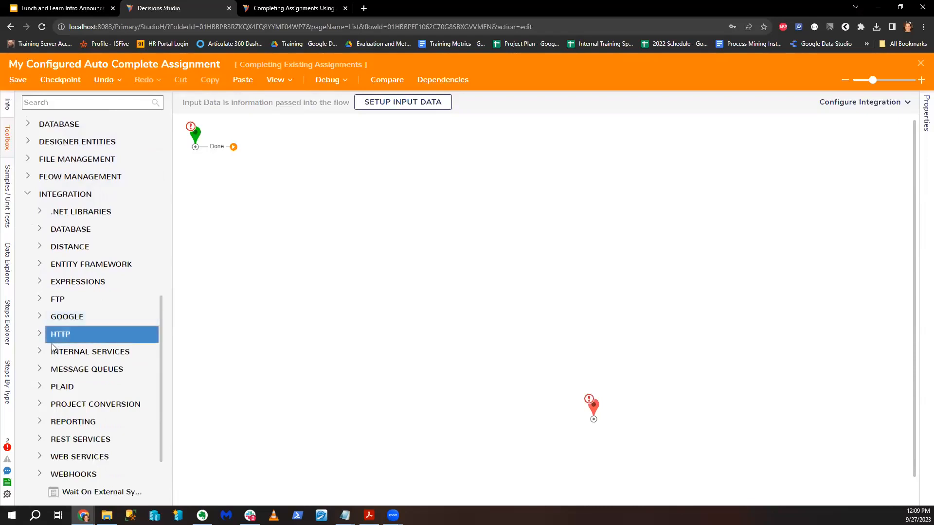
{"action": "left_click", "coordinate": [39, 353]}
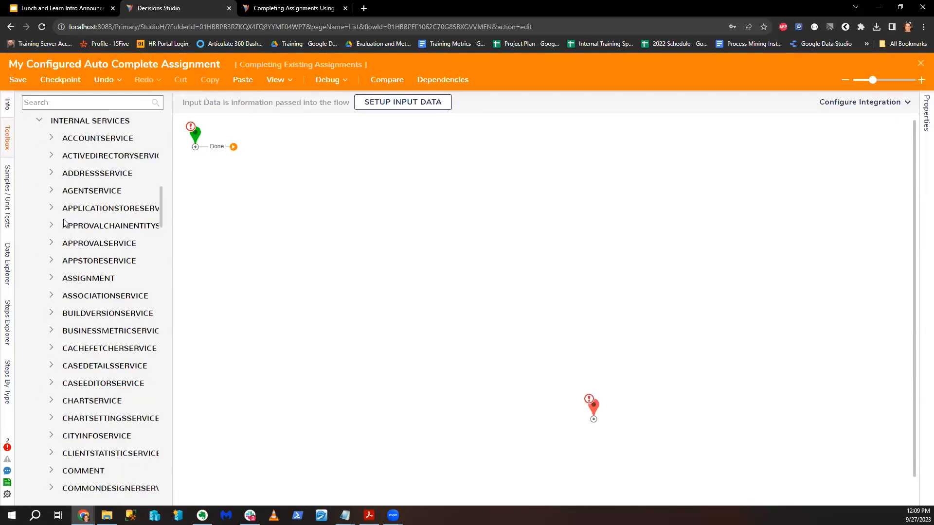
{"action": "left_click", "coordinate": [51, 281]}
{"action": "left_click_drag", "start_coordinate": [172, 254], "coordinate": [317, 263]}
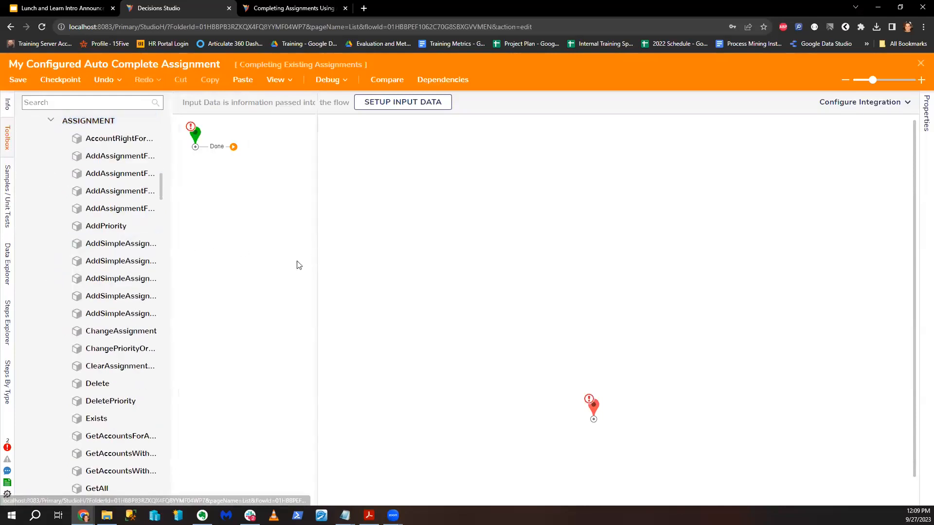
{"action": "left_click", "coordinate": [159, 263]}
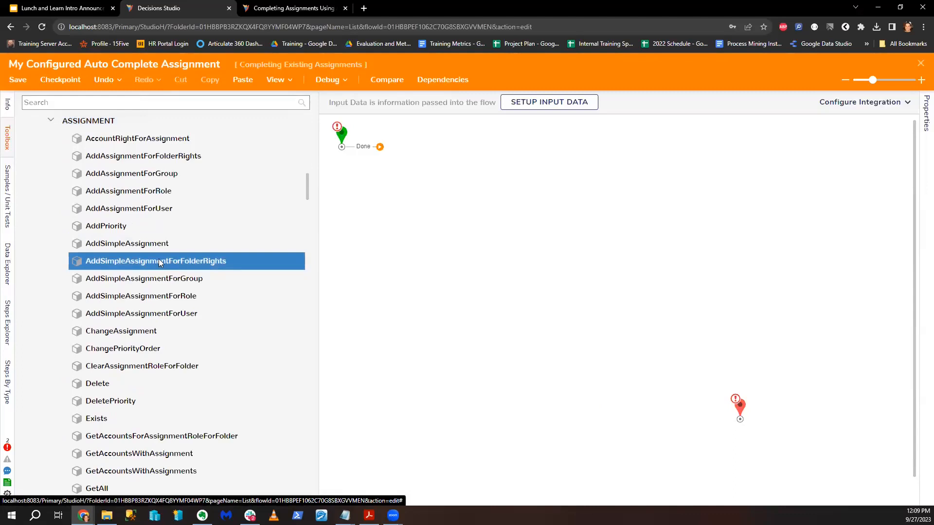
{"action": "scroll", "coordinate": [159, 261], "scroll_direction": "down", "scroll_amount": 4}
{"action": "scroll", "coordinate": [162, 262], "scroll_direction": "down", "scroll_amount": 10}
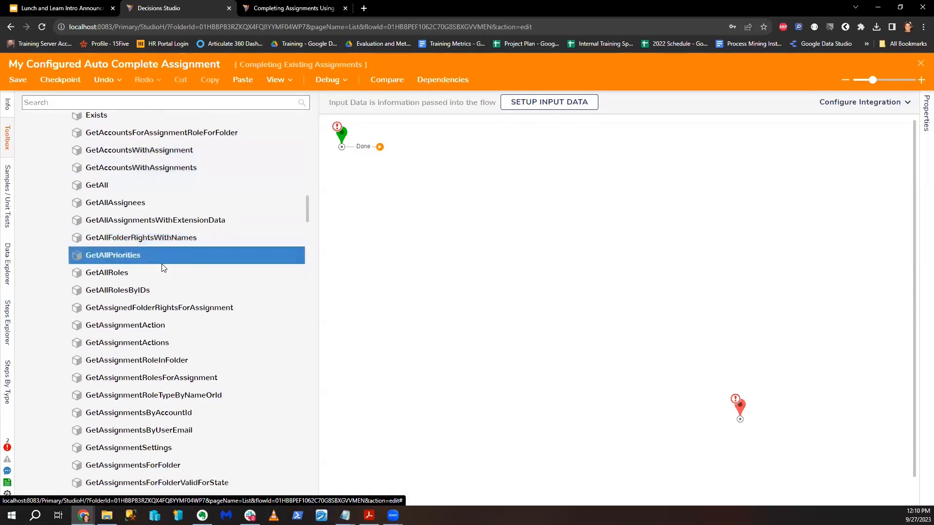
{"action": "scroll", "coordinate": [164, 268], "scroll_direction": "down", "scroll_amount": 6}
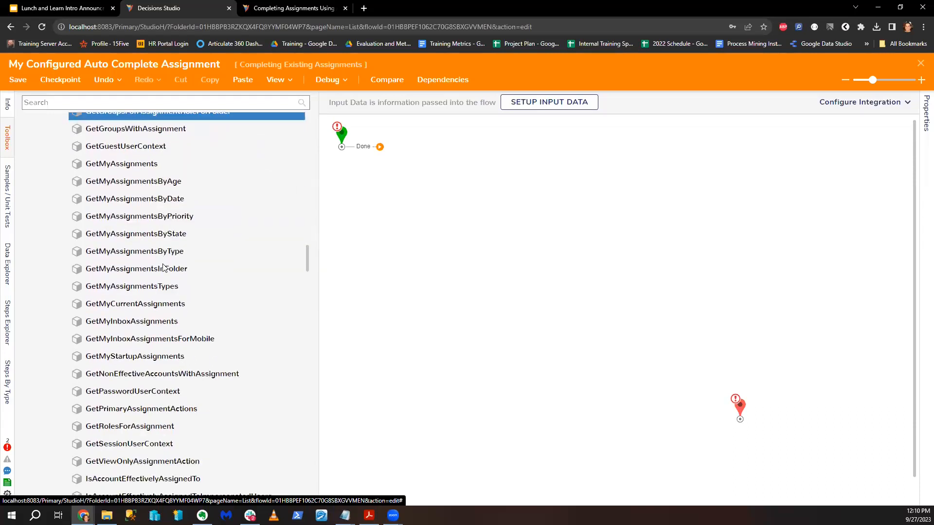
{"action": "scroll", "coordinate": [163, 263], "scroll_direction": "down", "scroll_amount": 1}
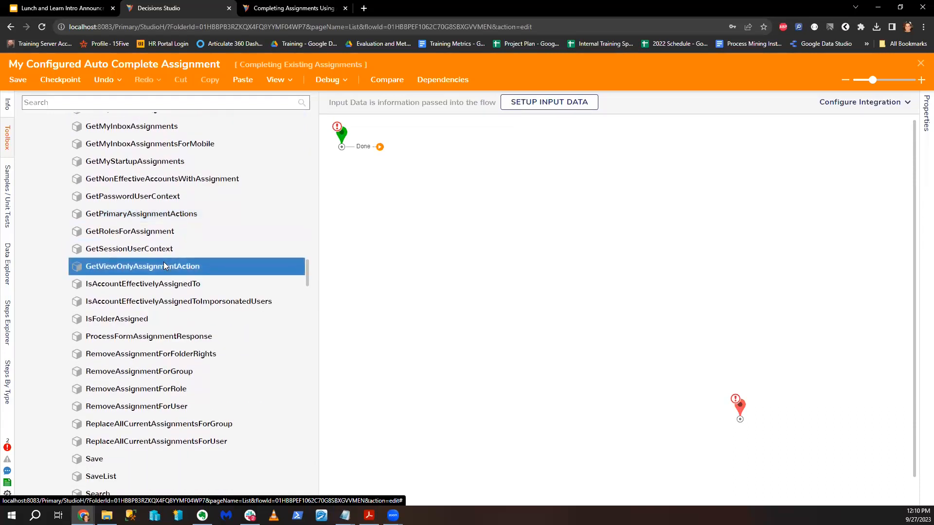
{"action": "scroll", "coordinate": [163, 266], "scroll_direction": "down", "scroll_amount": 4}
{"action": "scroll", "coordinate": [164, 265], "scroll_direction": "down", "scroll_amount": 3}
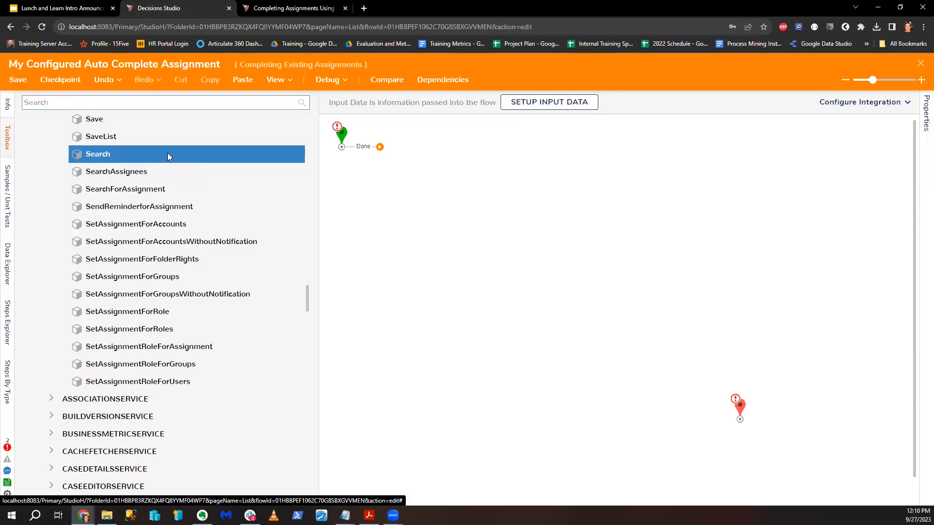
{"action": "scroll", "coordinate": [190, 214], "scroll_direction": "up", "scroll_amount": 7}
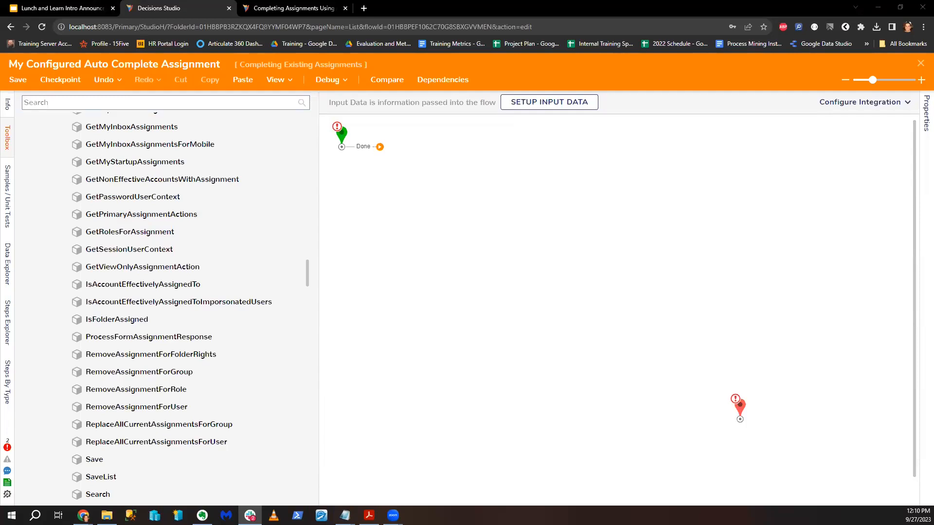
Step: Search the toolbox for "Process Form Assignment Response" and clear the search
{"action": "left_click", "coordinate": [180, 100]}
{"action": "type", "text": "Process Form"}
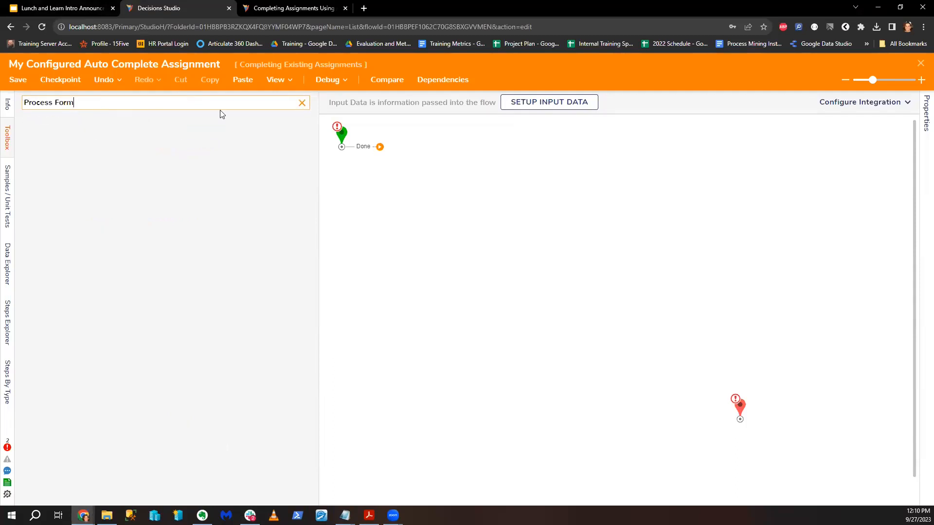
{"action": "type", "text": " Assignment Response"}
{"action": "left_click", "coordinate": [301, 102]}
Step: Add a ProcessFormAssignmentResponse step from Integration > Internal Services > Assignment to the flow
{"action": "scroll", "coordinate": [141, 324], "scroll_direction": "down", "scroll_amount": 4}
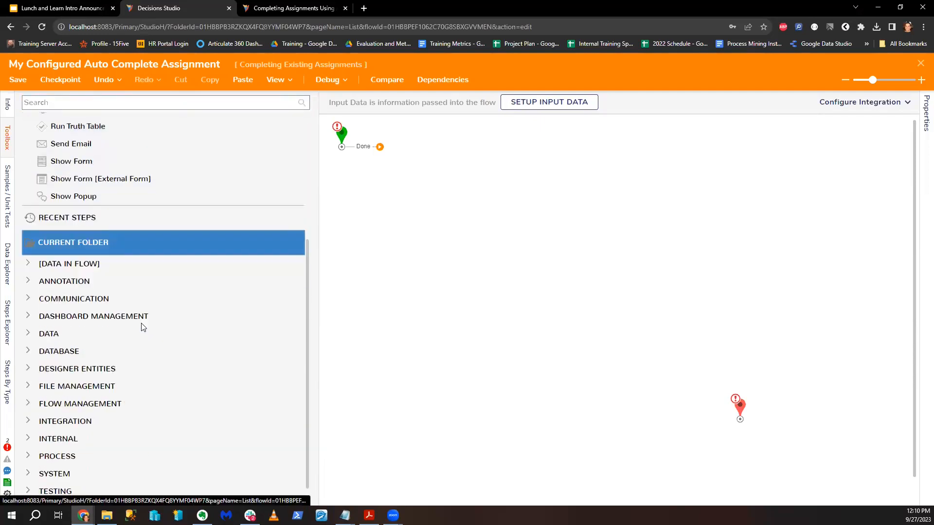
{"action": "scroll", "coordinate": [143, 327], "scroll_direction": "down", "scroll_amount": 1}
{"action": "left_click", "coordinate": [28, 421]}
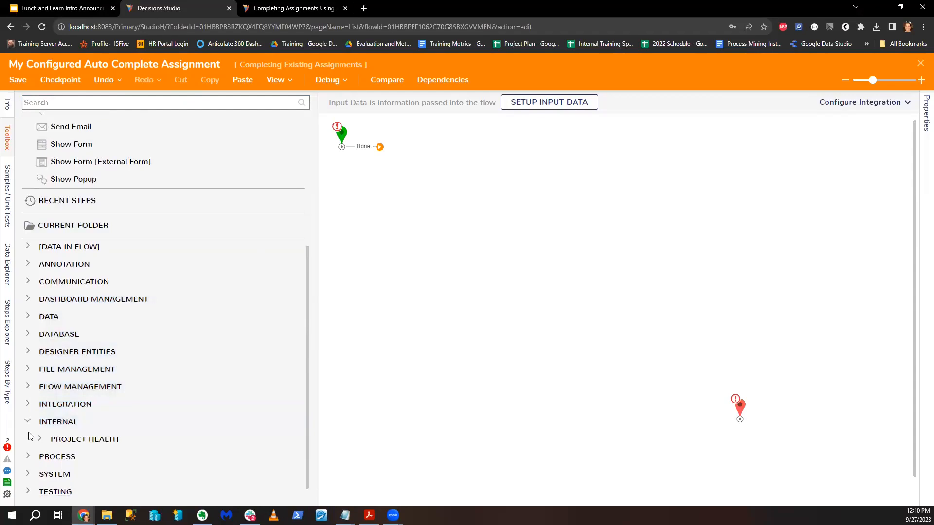
{"action": "left_click", "coordinate": [26, 422]}
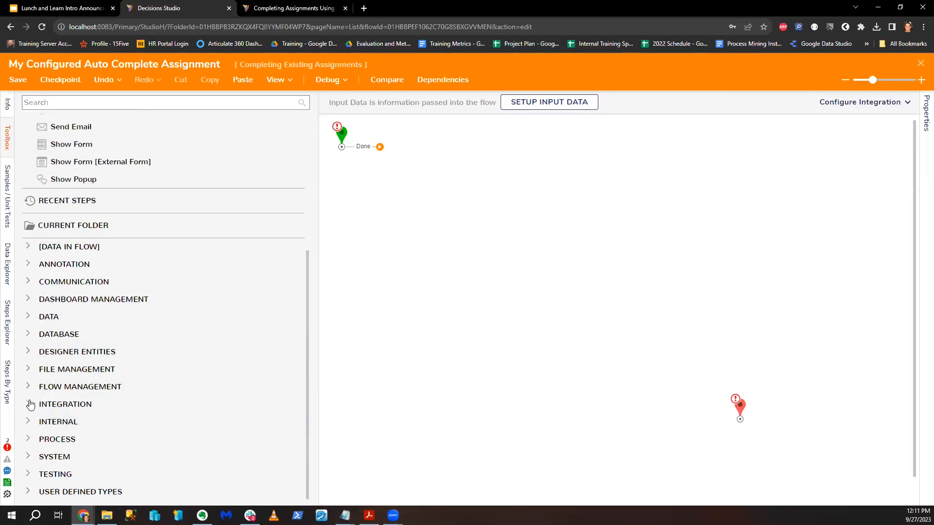
{"action": "left_click", "coordinate": [28, 404]}
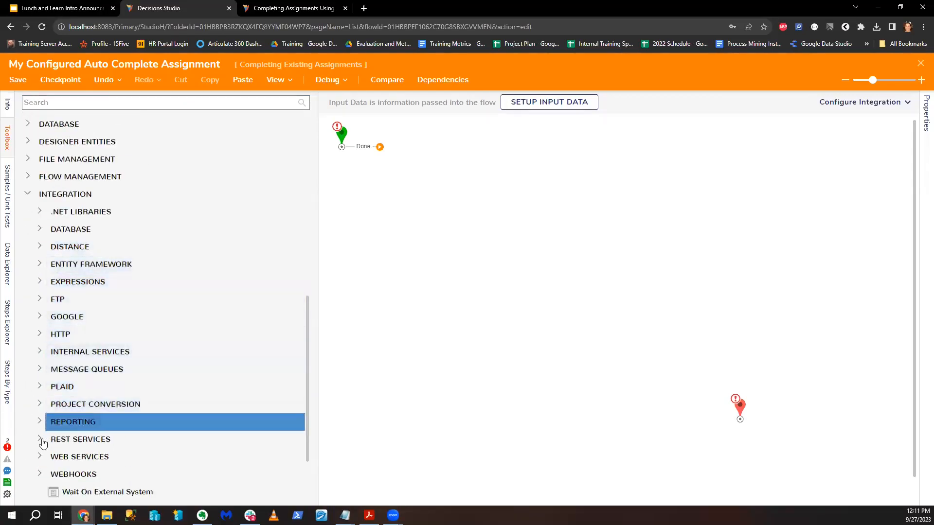
{"action": "scroll", "coordinate": [43, 440], "scroll_direction": "down", "scroll_amount": 3}
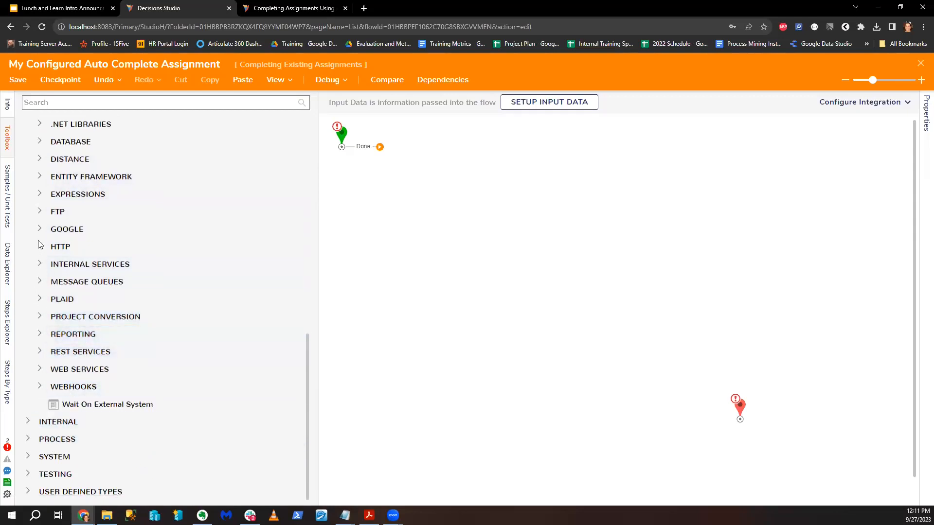
{"action": "left_click", "coordinate": [40, 264]}
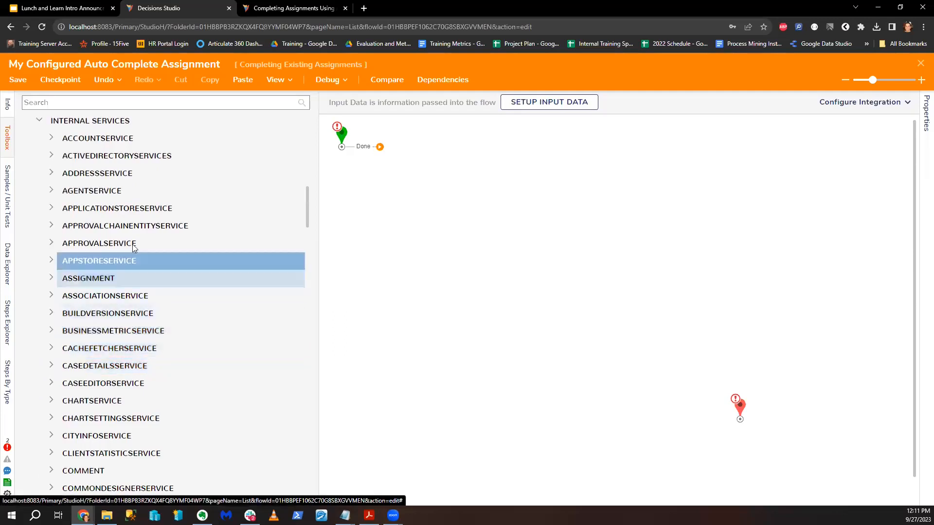
{"action": "left_click", "coordinate": [52, 277]}
{"action": "scroll", "coordinate": [191, 309], "scroll_direction": "down", "scroll_amount": 3}
{"action": "scroll", "coordinate": [192, 307], "scroll_direction": "down", "scroll_amount": 15}
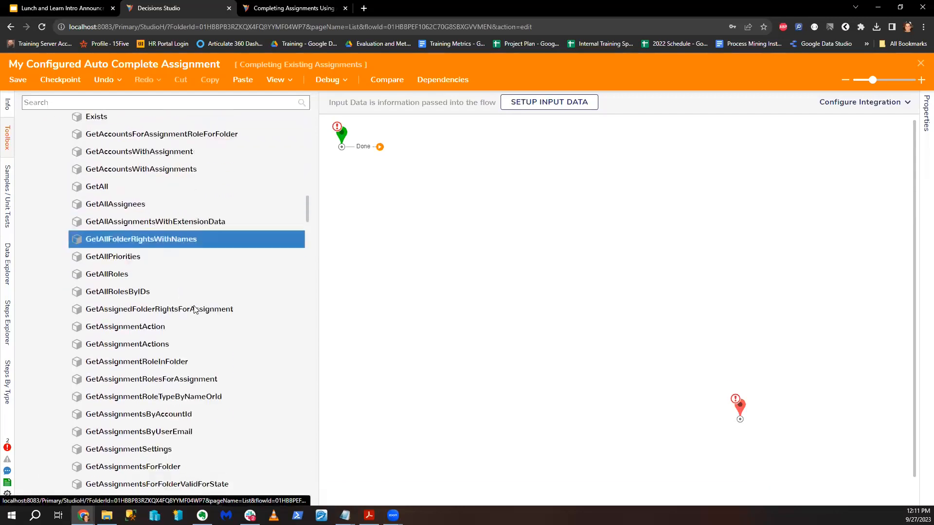
{"action": "scroll", "coordinate": [192, 312], "scroll_direction": "down", "scroll_amount": 8}
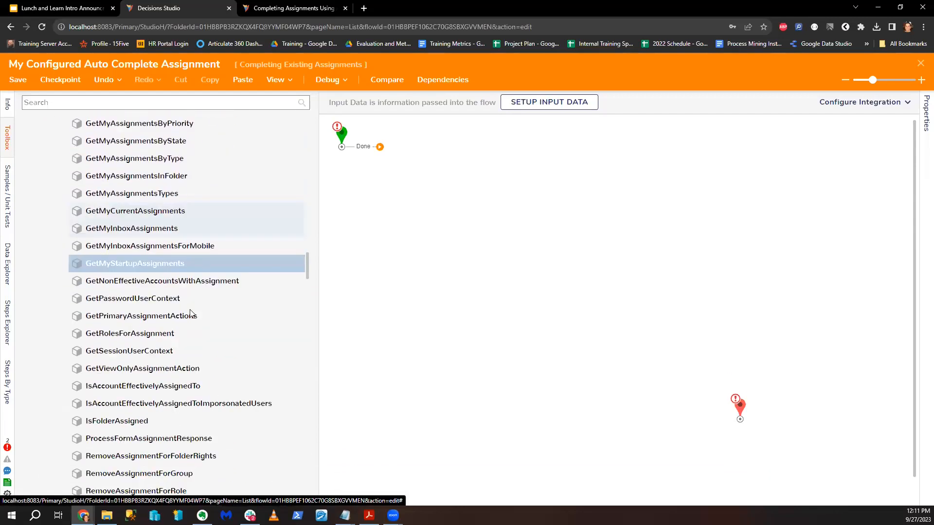
{"action": "scroll", "coordinate": [198, 316], "scroll_direction": "up", "scroll_amount": 2}
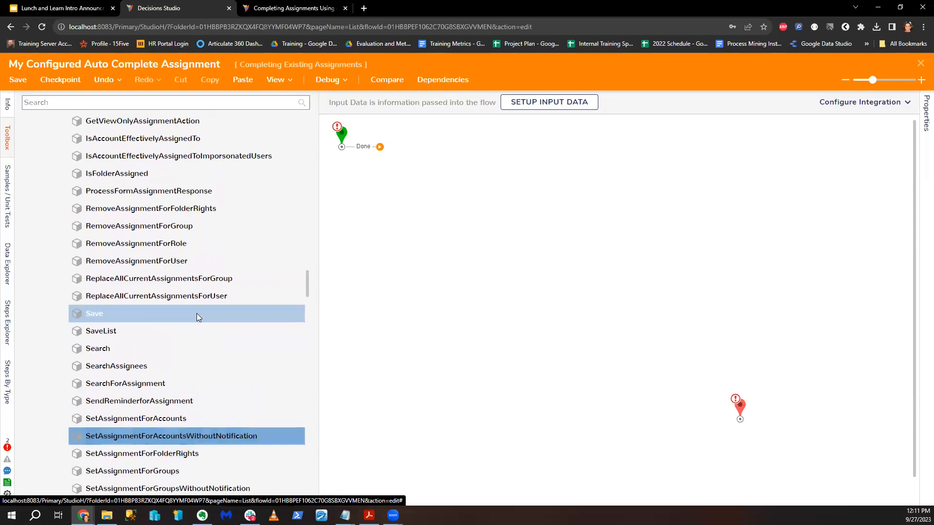
{"action": "left_click_drag", "start_coordinate": [156, 192], "coordinate": [513, 223]}
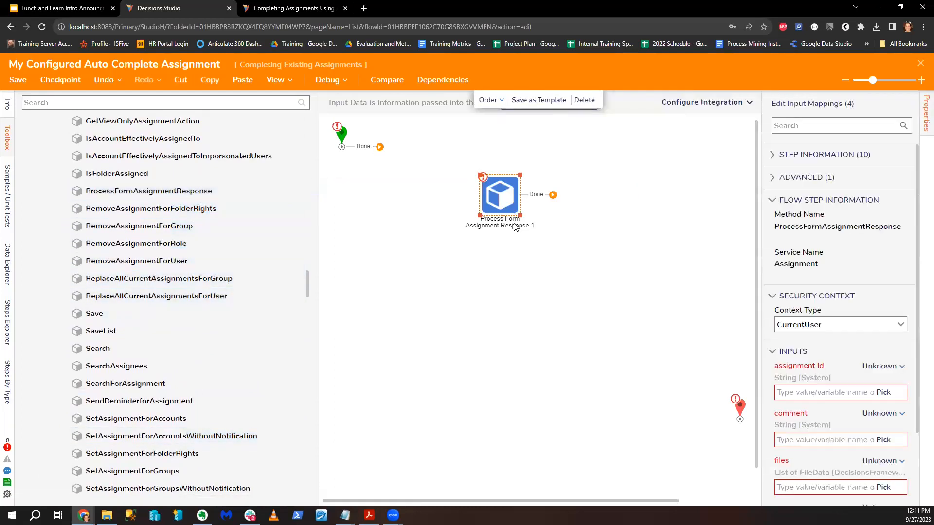
Step: Widen the step's property area and connect the flow's start to the Process Form Assignment Response step
{"action": "scroll", "coordinate": [769, 371], "scroll_direction": "down", "scroll_amount": 2}
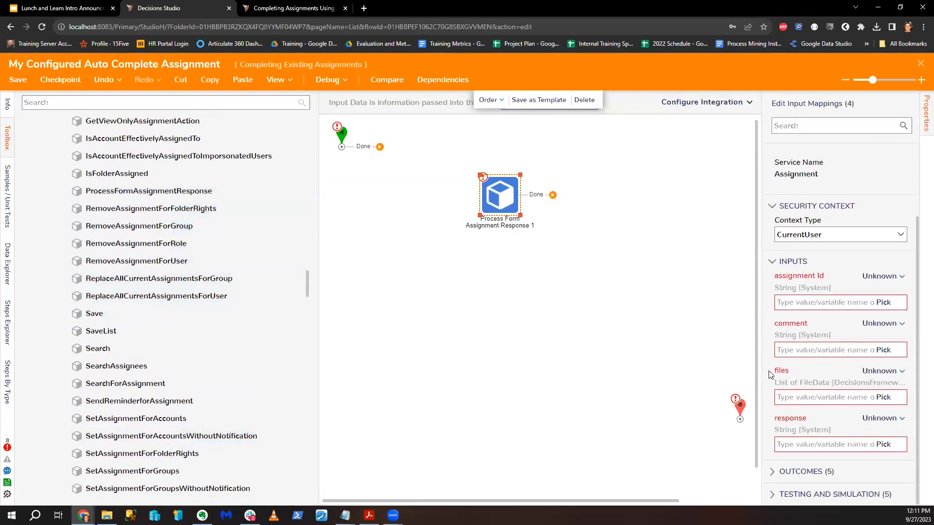
{"action": "left_click_drag", "start_coordinate": [762, 360], "coordinate": [595, 344]}
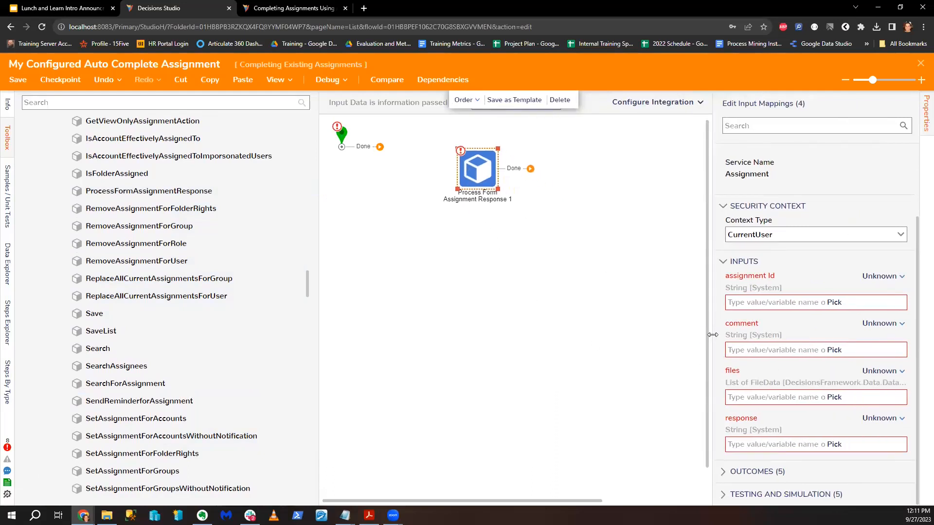
{"action": "left_click_drag", "start_coordinate": [713, 334], "coordinate": [633, 343]}
{"action": "left_click_drag", "start_coordinate": [379, 148], "coordinate": [454, 177]}
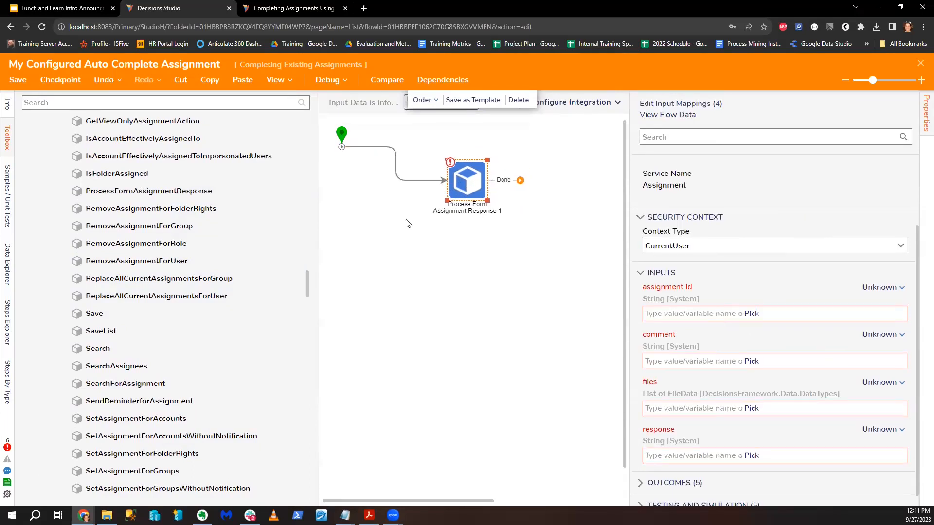
Step: Find Fetch Entities, insert it between the start and the Process Form Assignment Response step, and route the start link into its left side
{"action": "left_click", "coordinate": [214, 104]}
{"action": "type", "text": "Fetc"}
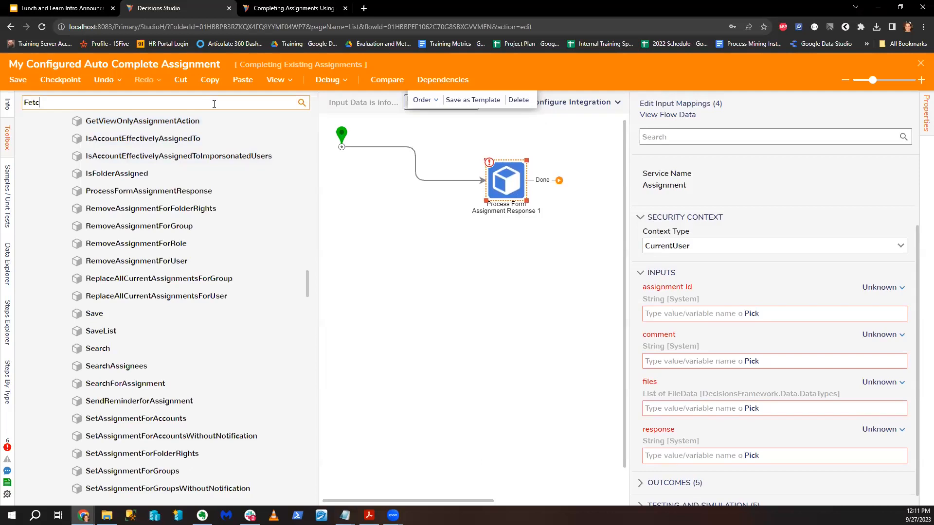
{"action": "type", "text": "h entities"}
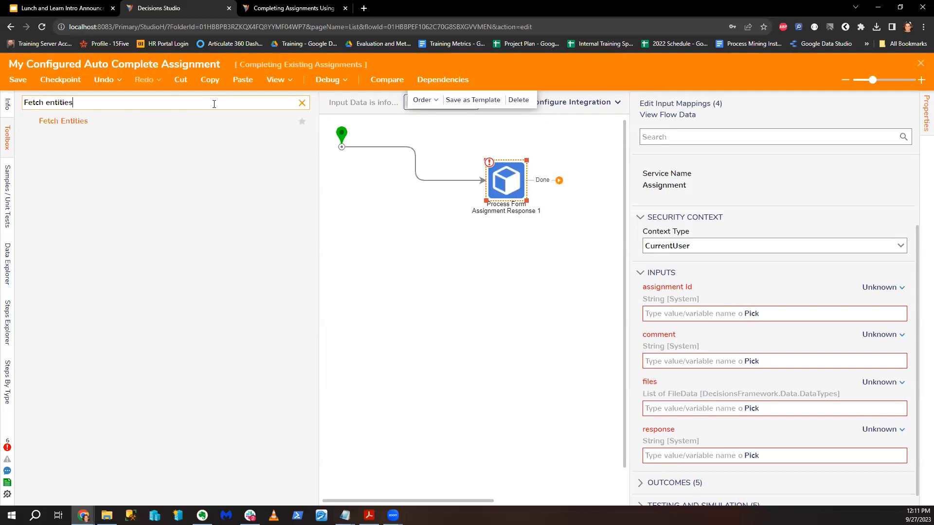
{"action": "left_click_drag", "start_coordinate": [136, 119], "coordinate": [507, 163]}
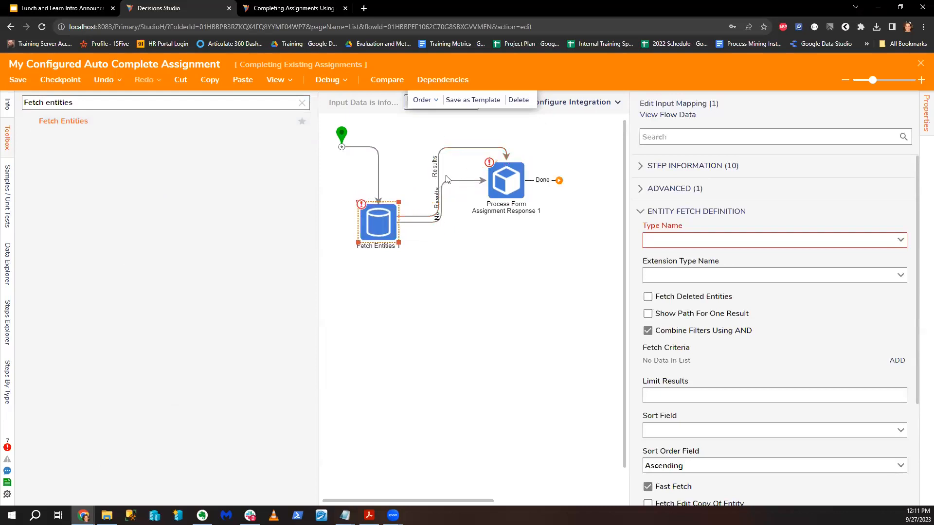
{"action": "left_click_drag", "start_coordinate": [388, 196], "coordinate": [360, 222]}
{"action": "left_click", "coordinate": [363, 147]}
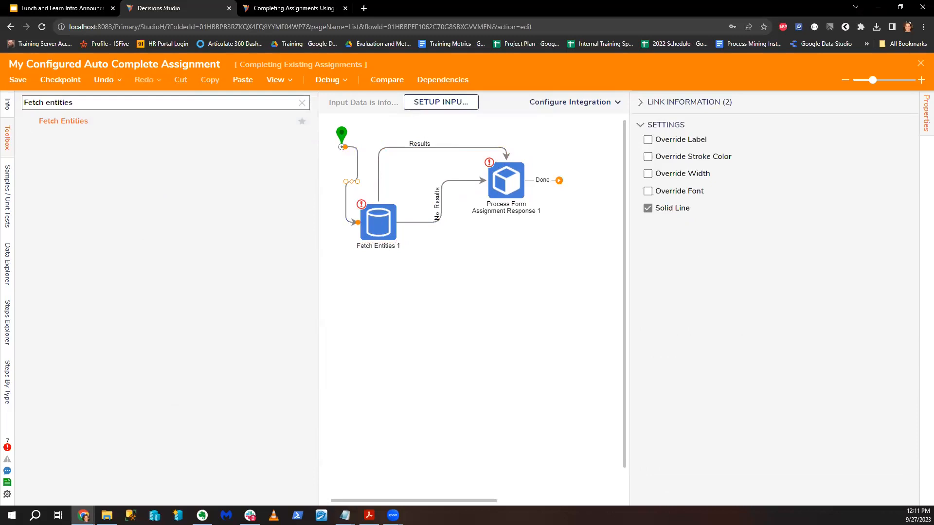
Step: Move the Process Form Assignment Response step slightly lower and examine its required inputs
{"action": "key", "text": "alt+Tab"}
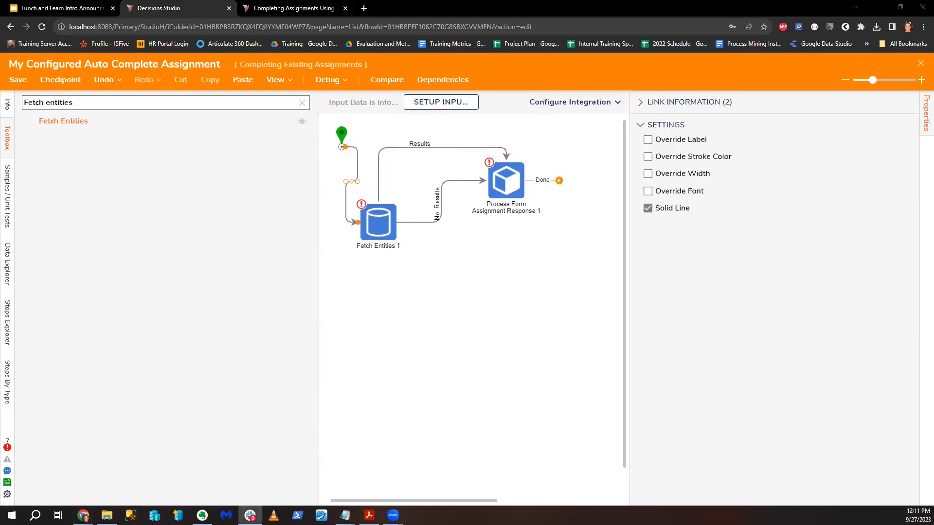
{"action": "left_click", "coordinate": [502, 188]}
{"action": "left_click_drag", "start_coordinate": [479, 502], "coordinate": [527, 502]}
{"action": "scroll", "coordinate": [761, 455], "scroll_direction": "down", "scroll_amount": 3}
{"action": "scroll", "coordinate": [760, 455], "scroll_direction": "up", "scroll_amount": 1}
{"action": "scroll", "coordinate": [760, 456], "scroll_direction": "down", "scroll_amount": 1}
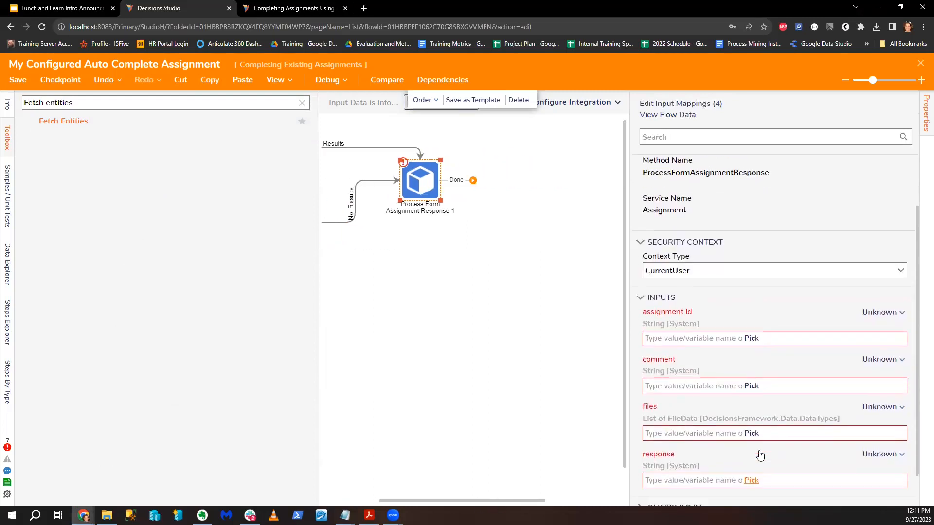
{"action": "left_click_drag", "start_coordinate": [413, 181], "coordinate": [433, 205]}
{"action": "key", "text": "alt+Tab"}
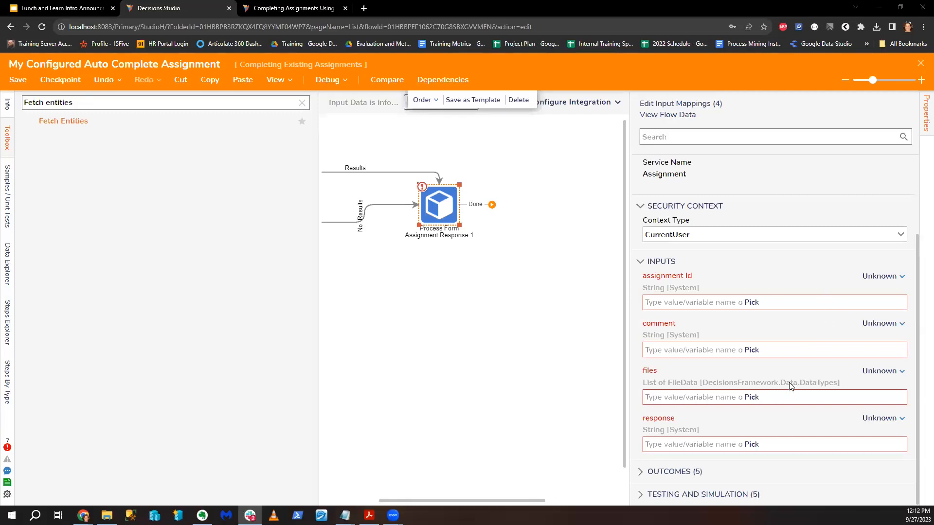
{"action": "left_click", "coordinate": [882, 418]}
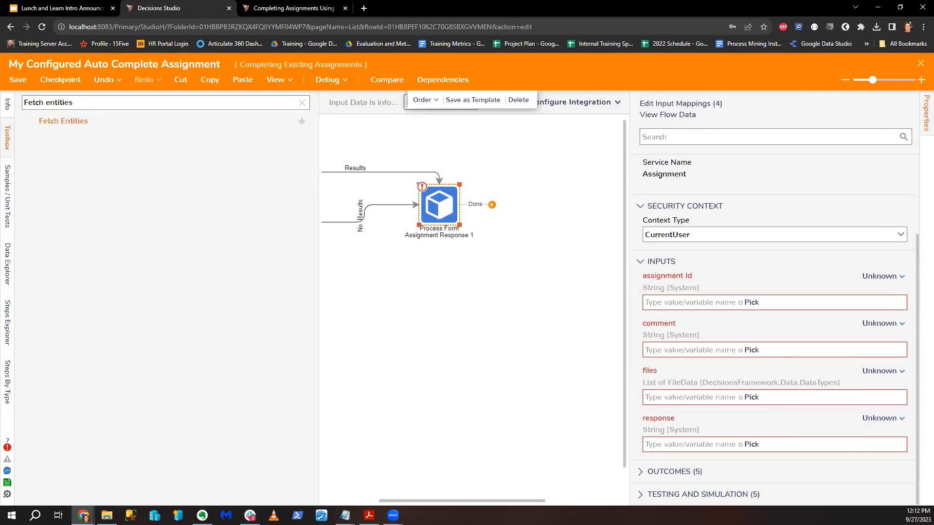
Step: Set the Fetch Entities step's type name to Assignment and open the Process Form Assignment Response step's settings
{"action": "left_click_drag", "start_coordinate": [479, 501], "coordinate": [423, 501]}
{"action": "left_click", "coordinate": [398, 238]}
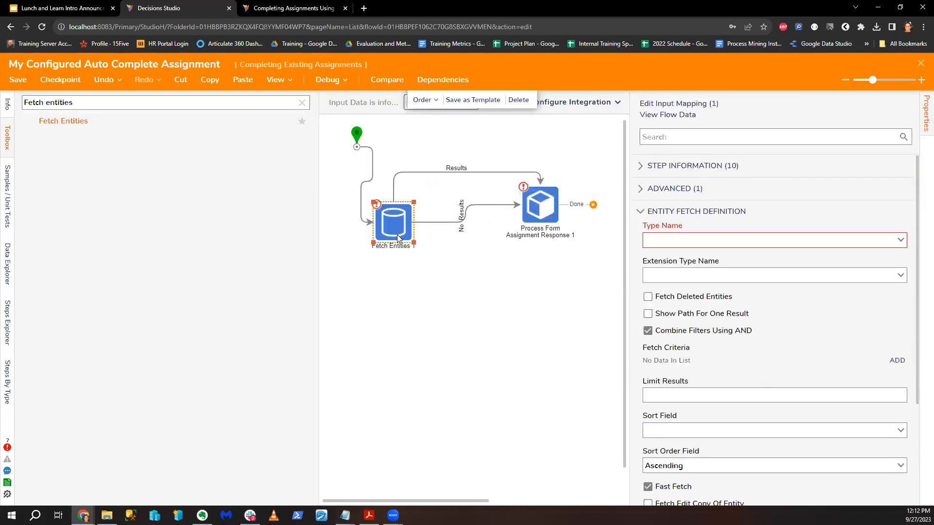
{"action": "left_click_drag", "start_coordinate": [476, 501], "coordinate": [518, 502]}
{"action": "left_click", "coordinate": [650, 240]}
{"action": "type", "text": "Assignment"}
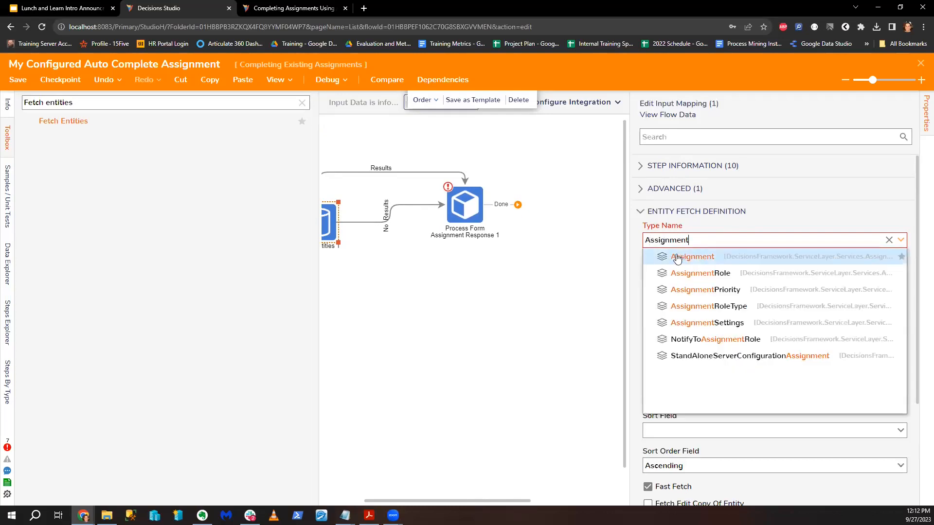
{"action": "left_click", "coordinate": [678, 257]}
{"action": "left_click", "coordinate": [474, 222]}
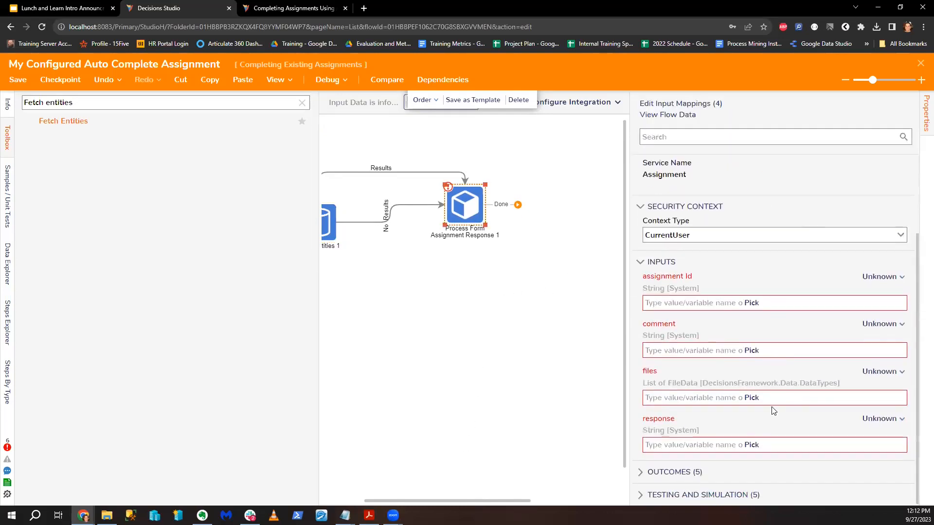
Step: Map the Process Form Assignment Response step's assignment Id from the flow to EntityResults.First.AssignmentId
{"action": "left_click", "coordinate": [883, 277]}
{"action": "left_click", "coordinate": [808, 238]}
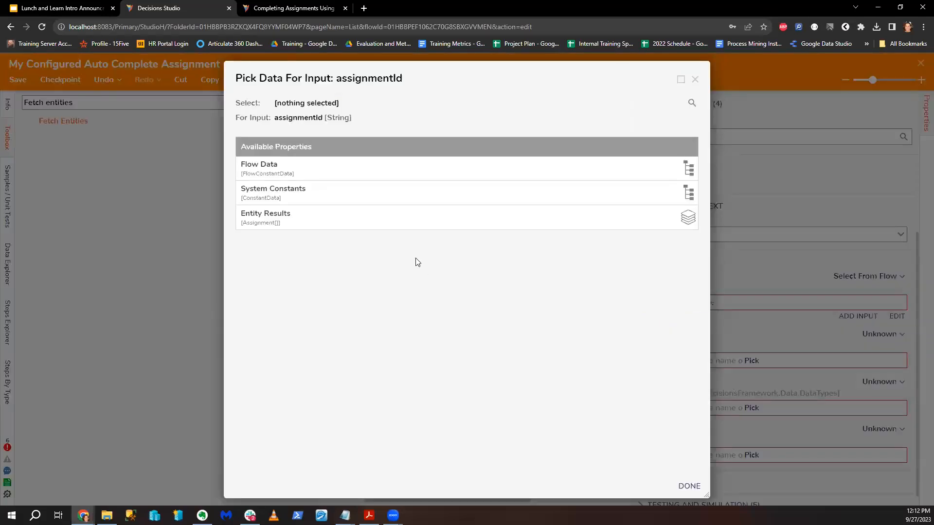
{"action": "left_click", "coordinate": [399, 217]}
{"action": "scroll", "coordinate": [384, 369], "scroll_direction": "down", "scroll_amount": 20}
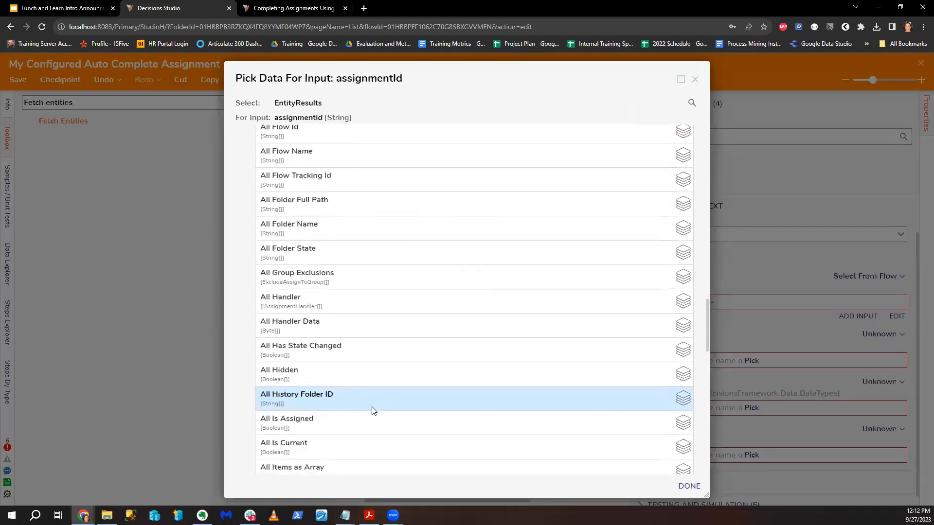
{"action": "scroll", "coordinate": [374, 411], "scroll_direction": "down", "scroll_amount": 20}
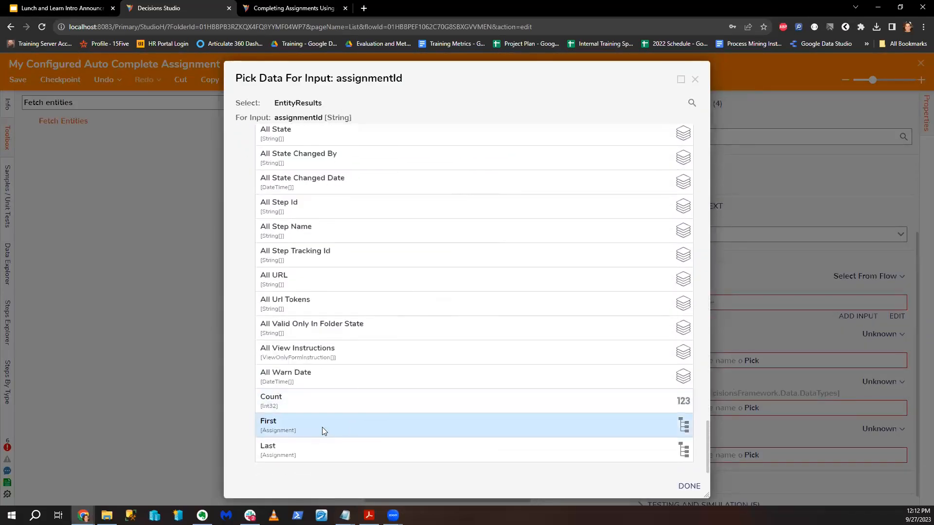
{"action": "left_click", "coordinate": [322, 427]}
{"action": "scroll", "coordinate": [374, 443], "scroll_direction": "down", "scroll_amount": 5}
{"action": "scroll", "coordinate": [374, 447], "scroll_direction": "down", "scroll_amount": 20}
{"action": "scroll", "coordinate": [374, 449], "scroll_direction": "down", "scroll_amount": 15}
{"action": "scroll", "coordinate": [426, 420], "scroll_direction": "up", "scroll_amount": 10}
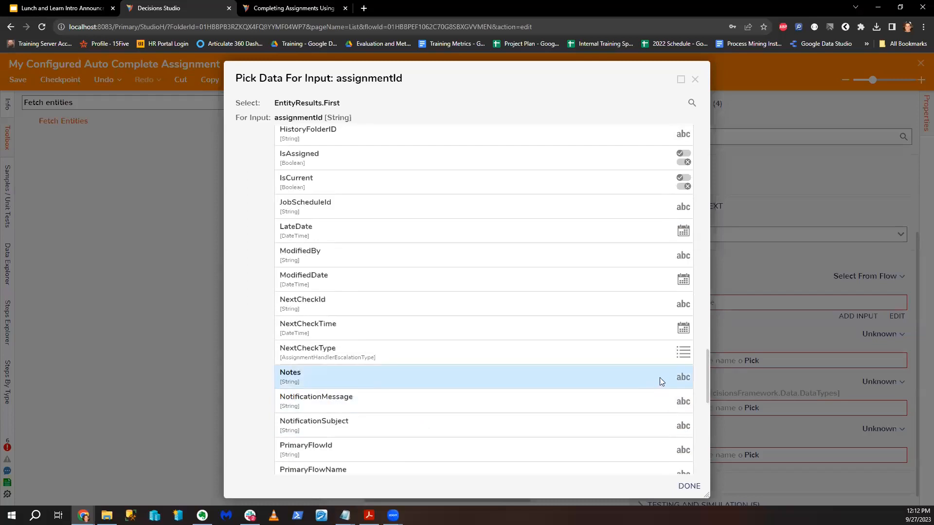
{"action": "left_click_drag", "start_coordinate": [707, 370], "coordinate": [603, 281]}
{"action": "scroll", "coordinate": [658, 162], "scroll_direction": "up", "scroll_amount": 10}
{"action": "scroll", "coordinate": [671, 160], "scroll_direction": "down", "scroll_amount": 2}
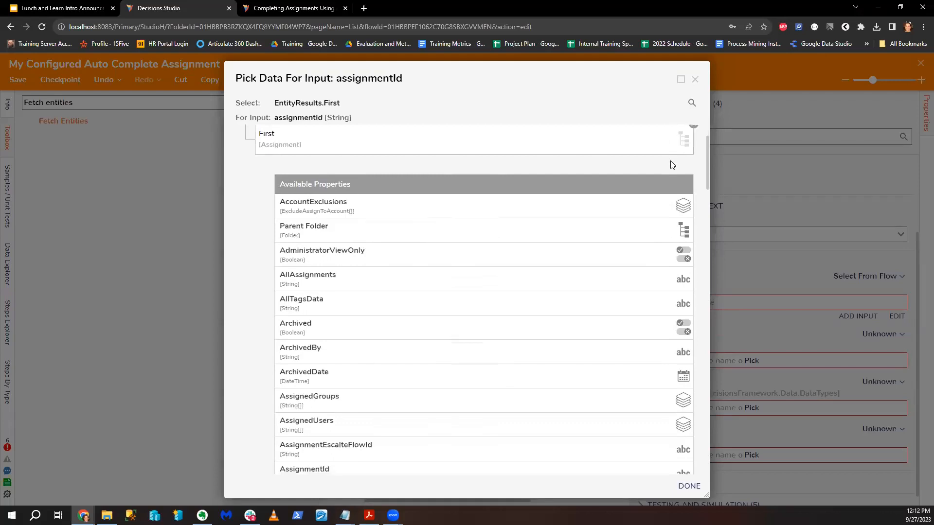
{"action": "scroll", "coordinate": [671, 163], "scroll_direction": "down", "scroll_amount": 1}
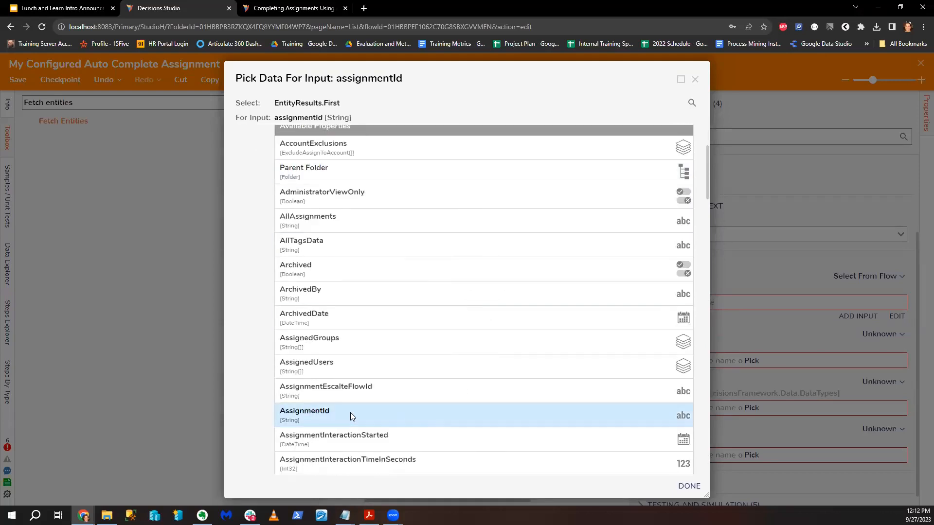
{"action": "left_click", "coordinate": [350, 412]}
{"action": "left_click", "coordinate": [688, 486]}
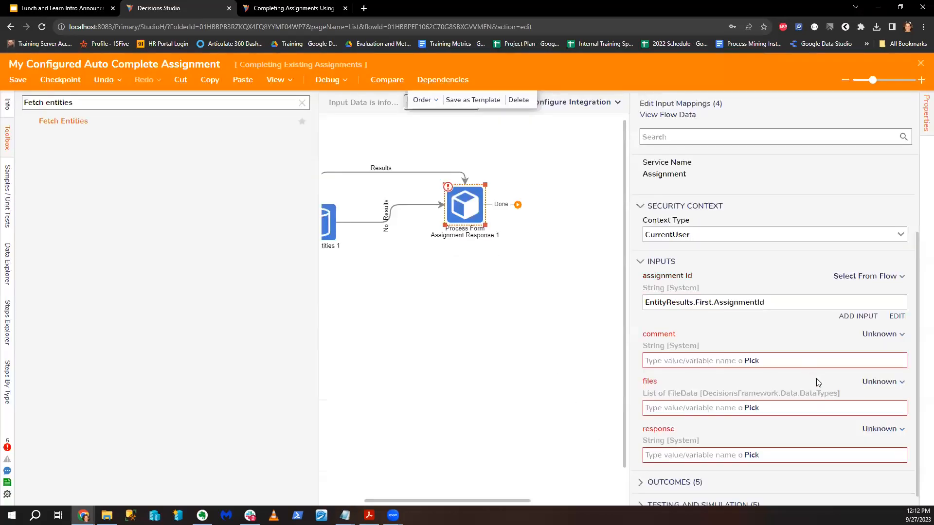
Step: Set the comment input to the constant "Its done" and the files input to Ignore
{"action": "scroll", "coordinate": [817, 381], "scroll_direction": "down", "scroll_amount": 1}
{"action": "left_click", "coordinate": [866, 325]}
{"action": "left_click", "coordinate": [803, 269]}
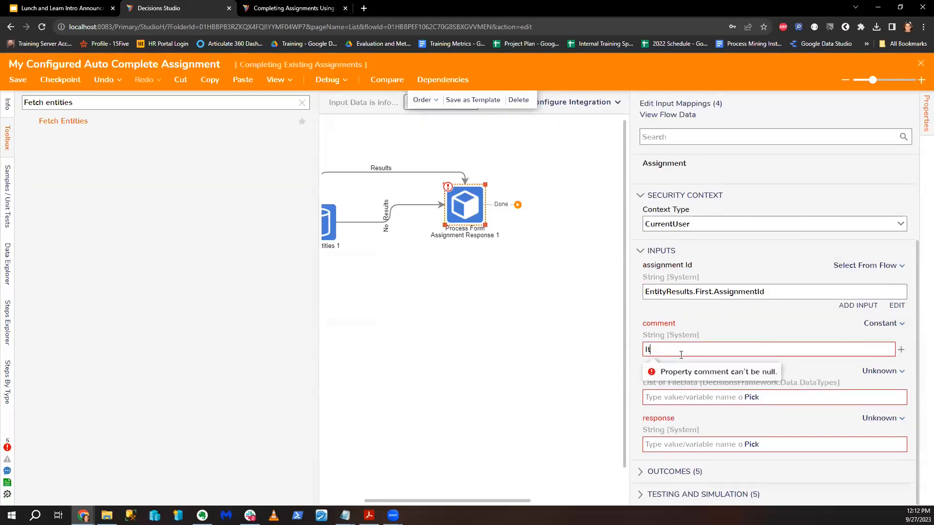
{"action": "left_click", "coordinate": [882, 371]}
{"action": "left_click", "coordinate": [807, 374]}
Step: Set the response input to the constant "Button" and connect the step's Done path to the flow's end
{"action": "left_click", "coordinate": [867, 419]}
{"action": "left_click", "coordinate": [800, 366]}
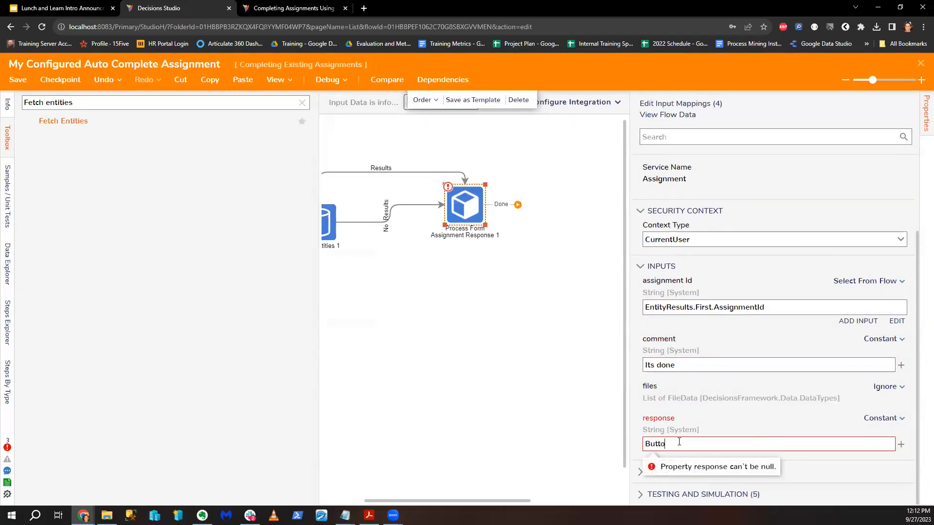
{"action": "left_click", "coordinate": [478, 285]}
{"action": "left_click_drag", "start_coordinate": [593, 205], "coordinate": [755, 411]}
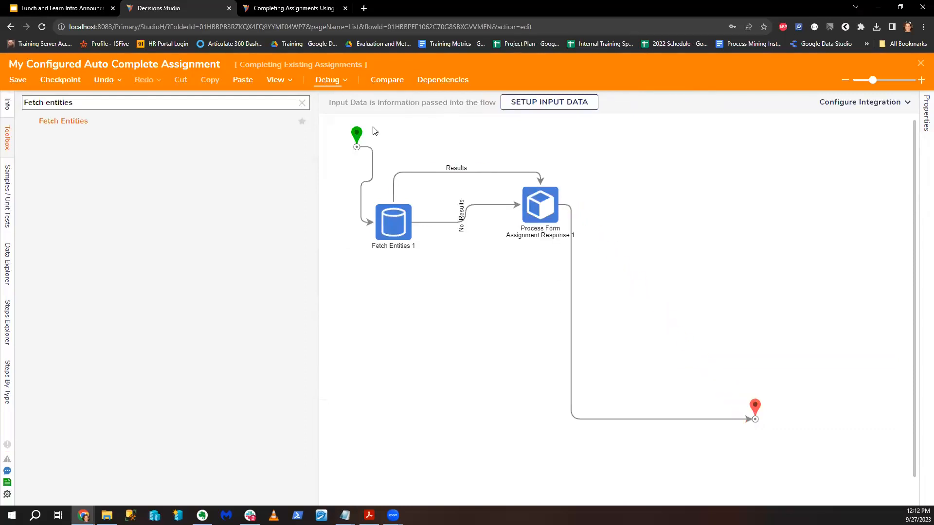
Step: Debug the flow and view the exception details of the Process Form Assignment Response step
{"action": "left_click", "coordinate": [328, 80]}
{"action": "left_click", "coordinate": [512, 241]}
{"action": "left_click", "coordinate": [482, 207]}
{"action": "mouse_move", "coordinate": [538, 224]}
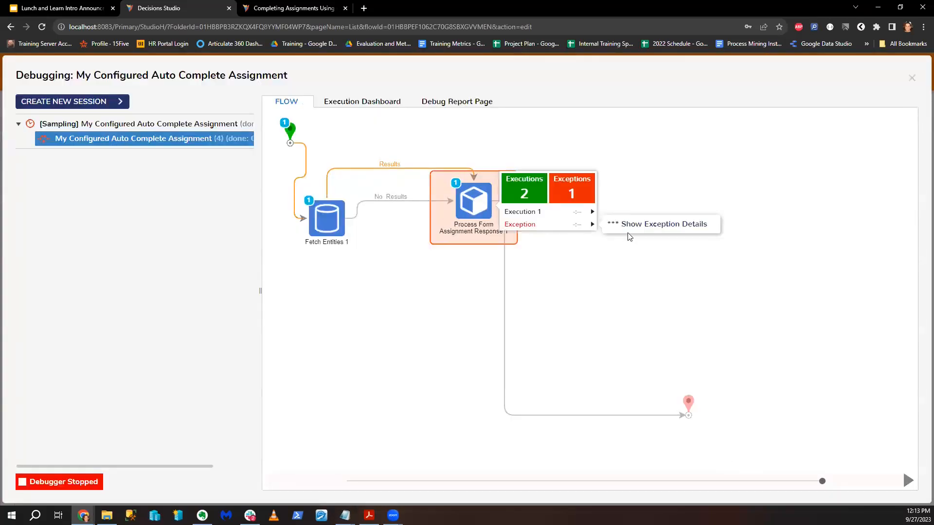
{"action": "left_click", "coordinate": [629, 232]}
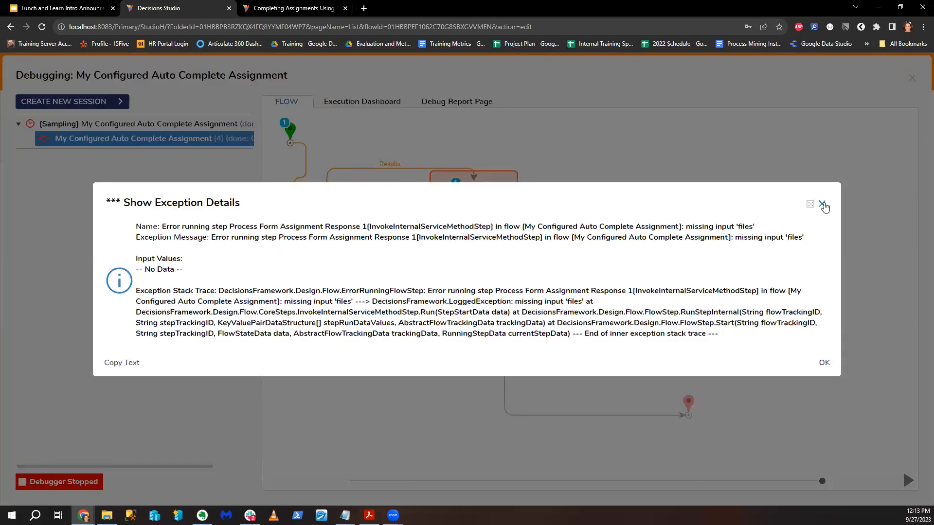
{"action": "left_click", "coordinate": [822, 204]}
{"action": "left_click", "coordinate": [912, 77]}
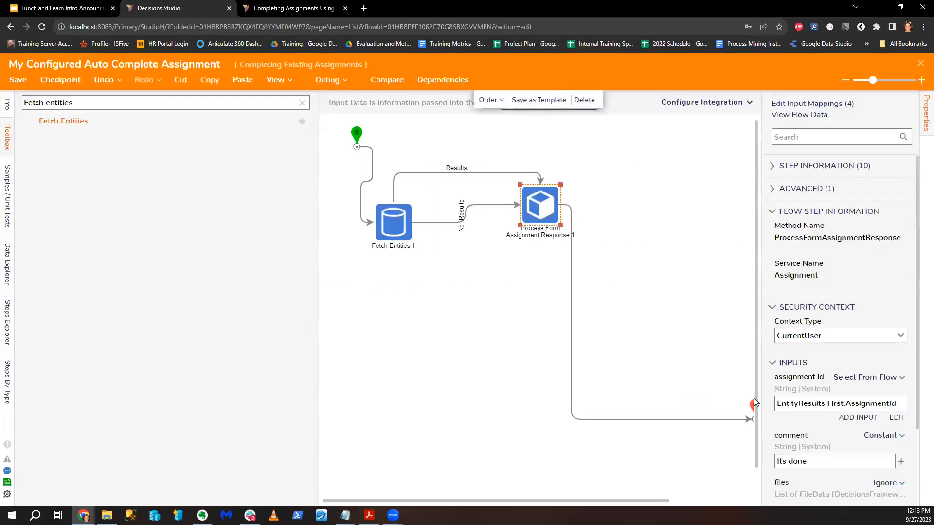
Step: Change the files input of the Process Form Assignment Response step to Constant and leave it without files
{"action": "scroll", "coordinate": [814, 412], "scroll_direction": "down", "scroll_amount": 2}
{"action": "left_click", "coordinate": [885, 386]}
{"action": "left_click", "coordinate": [837, 358]}
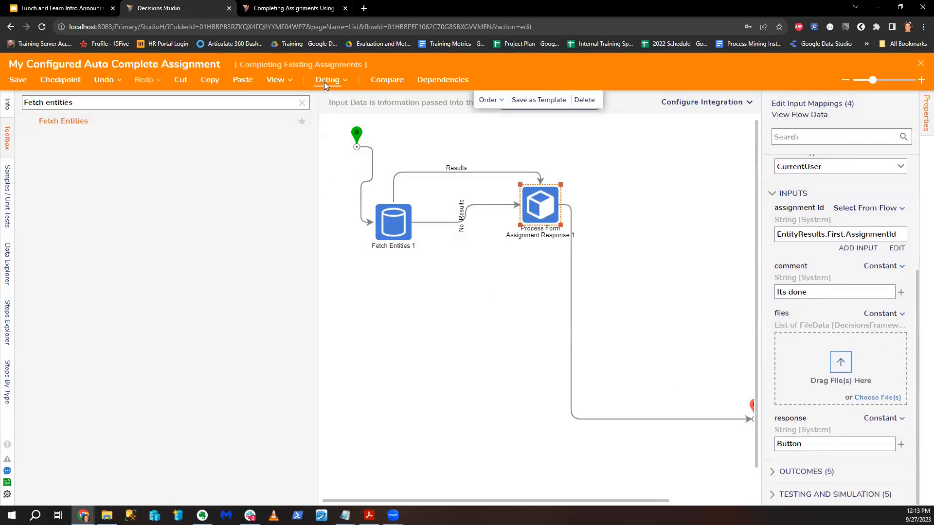
Step: Debug the flow again and inspect the input data passed to the Process Form Assignment Response step
{"action": "left_click", "coordinate": [327, 79]}
{"action": "left_click", "coordinate": [535, 243]}
{"action": "mouse_move", "coordinate": [495, 210]}
{"action": "mouse_move", "coordinate": [555, 228]}
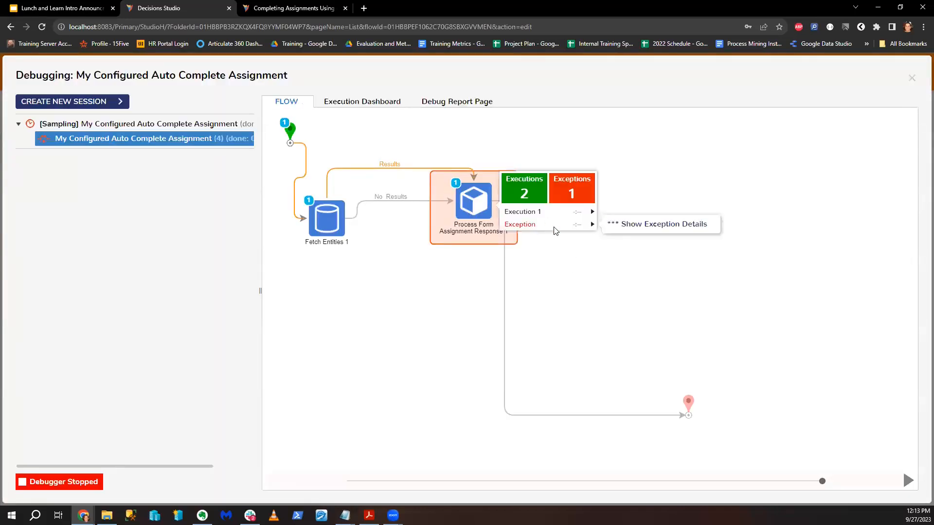
{"action": "mouse_move", "coordinate": [579, 215]}
{"action": "left_click", "coordinate": [636, 218]}
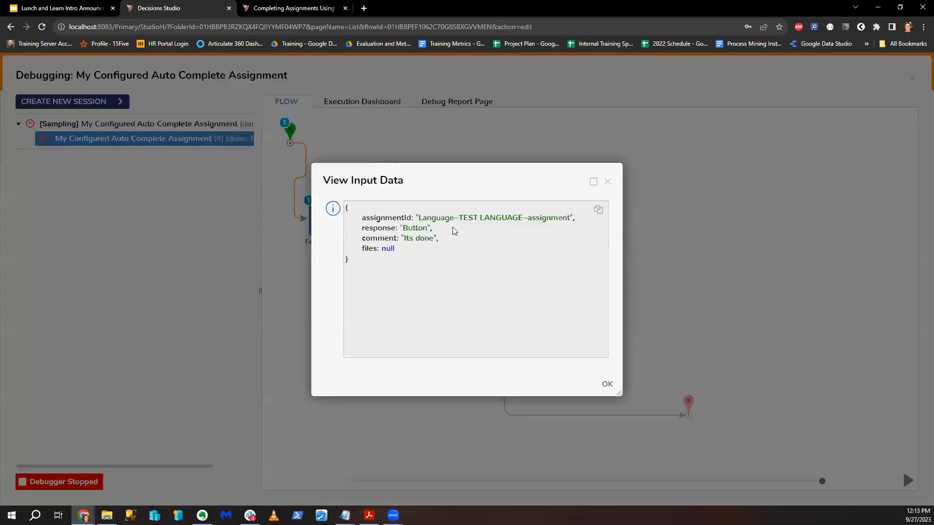
{"action": "double_click", "coordinate": [421, 217]}
{"action": "left_click", "coordinate": [608, 181]}
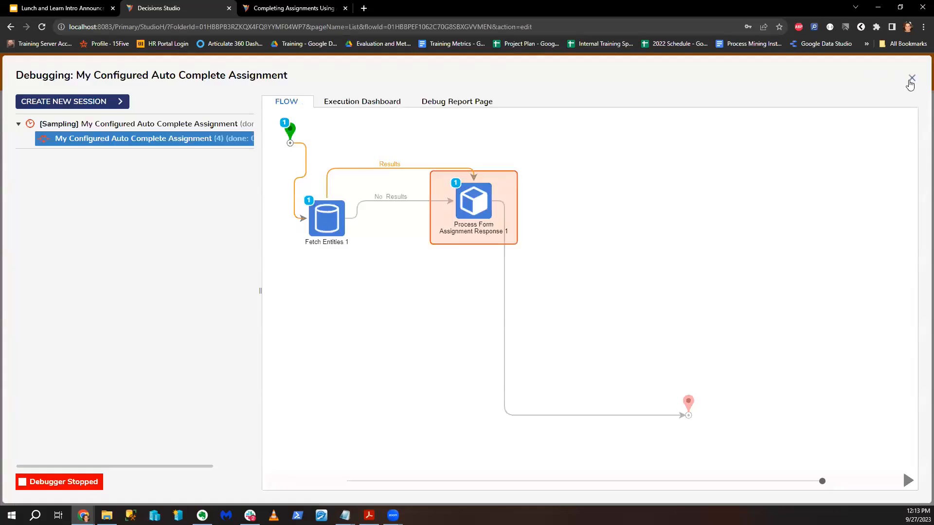
{"action": "left_click", "coordinate": [911, 78]}
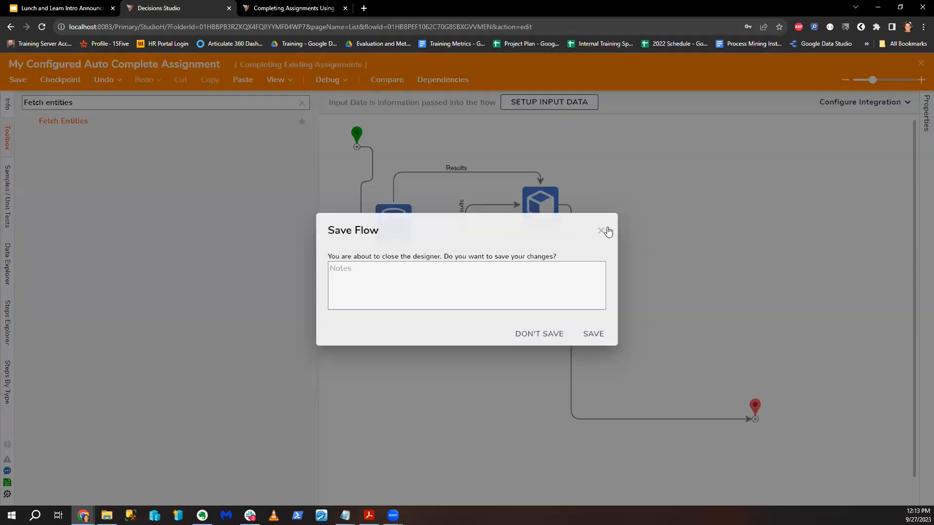
Step: Recheck the Process Form Assignment Response step's inputs, and close the flow designer with the changes saved
{"action": "left_click", "coordinate": [606, 231]}
{"action": "left_click", "coordinate": [547, 217]}
{"action": "scroll", "coordinate": [808, 351], "scroll_direction": "down", "scroll_amount": 3}
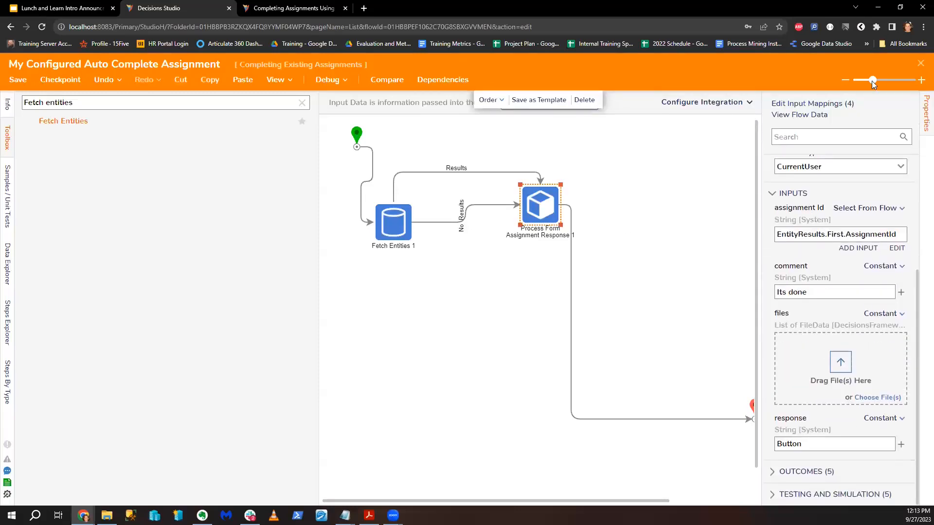
{"action": "left_click", "coordinate": [921, 63]}
{"action": "left_click", "coordinate": [586, 333]}
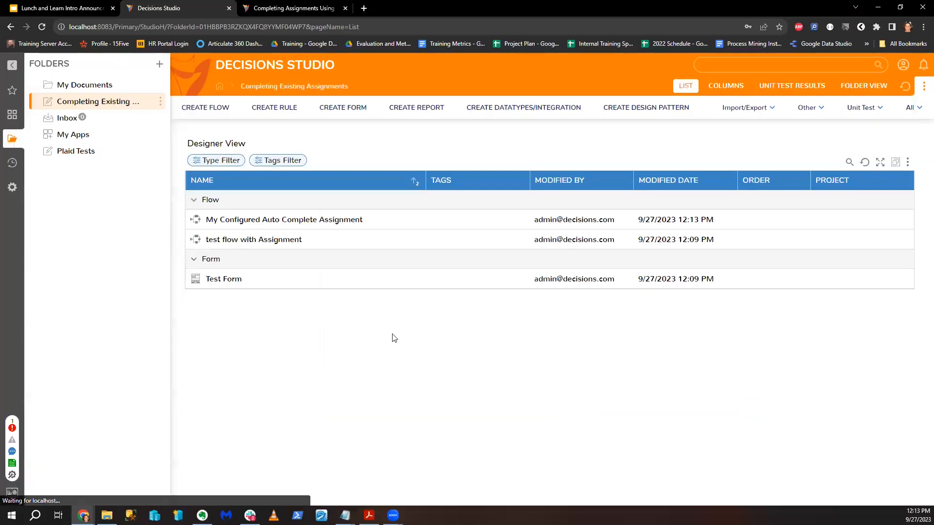
Step: Copy the form assignment ID of the second test task in the Inbox
{"action": "left_click", "coordinate": [90, 120]}
{"action": "right_click", "coordinate": [303, 178]}
{"action": "mouse_move", "coordinate": [344, 206]}
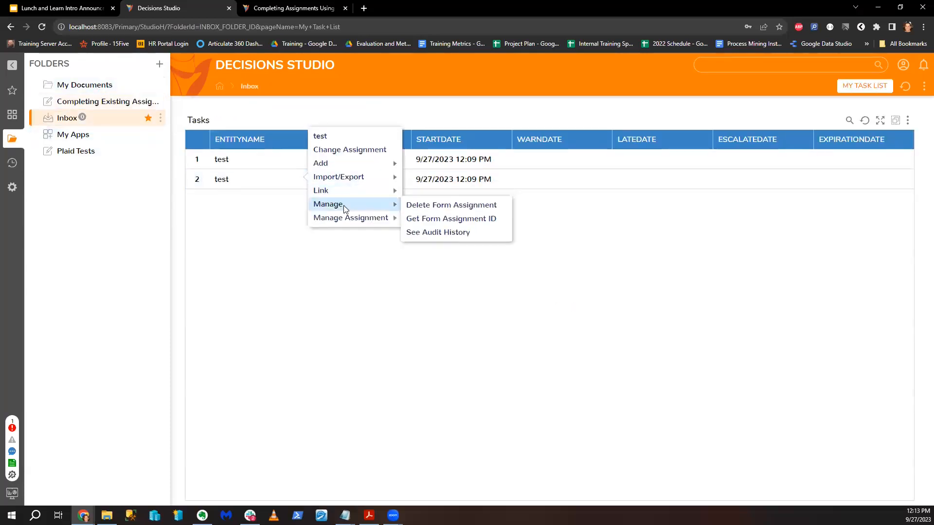
{"action": "left_click", "coordinate": [451, 219]}
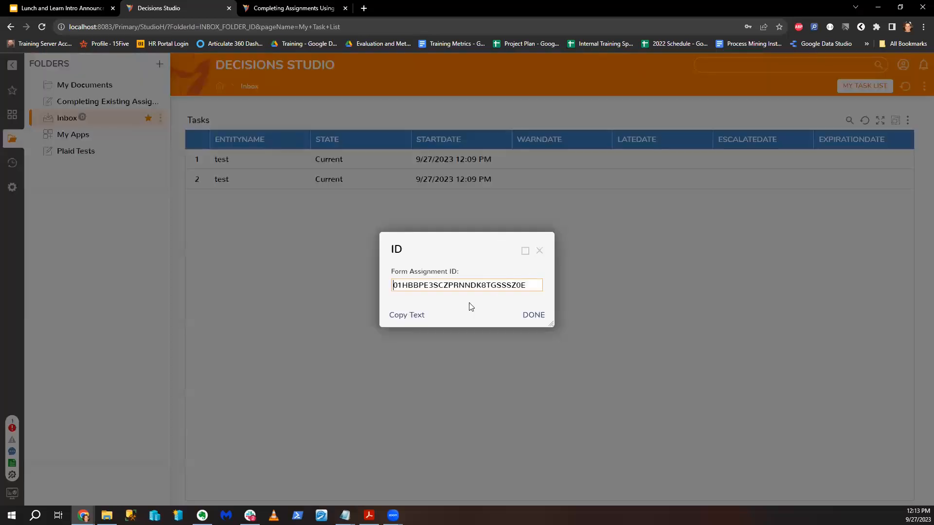
{"action": "left_click", "coordinate": [531, 316]}
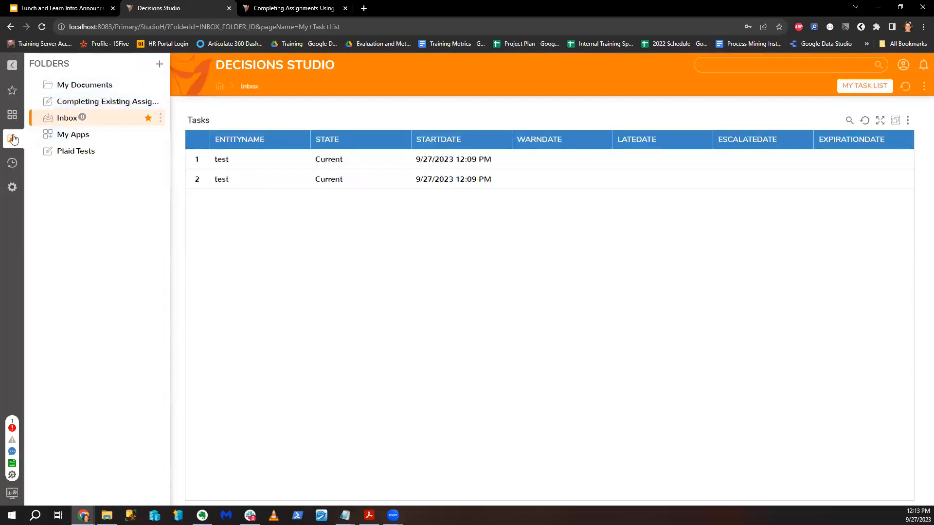
Step: Reopen the My Configured Auto Complete Assignment flow from the Completing Existing Assignments folder and select its Process Form Assignment Response step
{"action": "left_click", "coordinate": [77, 152]}
{"action": "left_click", "coordinate": [87, 101]}
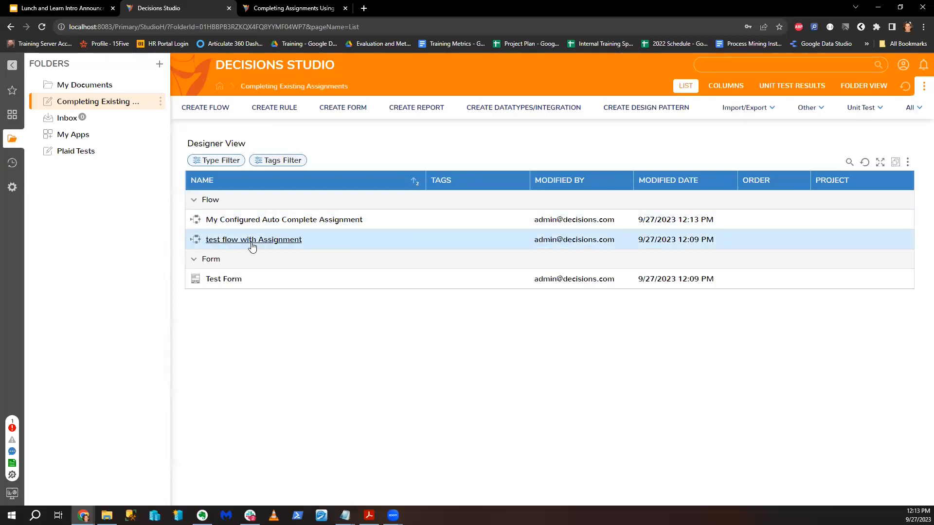
{"action": "left_click", "coordinate": [280, 220]}
{"action": "left_click", "coordinate": [409, 207]}
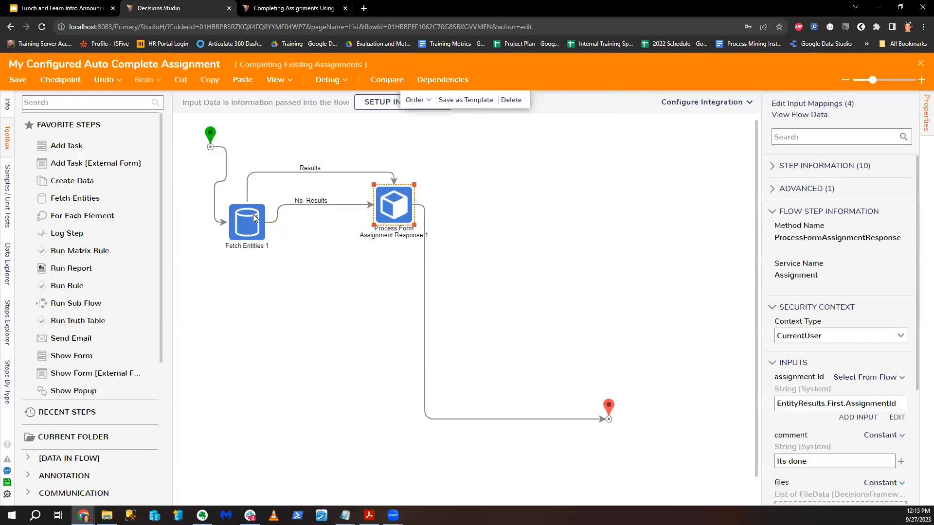
Step: Move Fetch Entities lower, remove its links, and connect the start directly to the Process Form Assignment Response step
{"action": "left_click_drag", "start_coordinate": [247, 221], "coordinate": [247, 257]}
{"action": "left_click", "coordinate": [282, 172]}
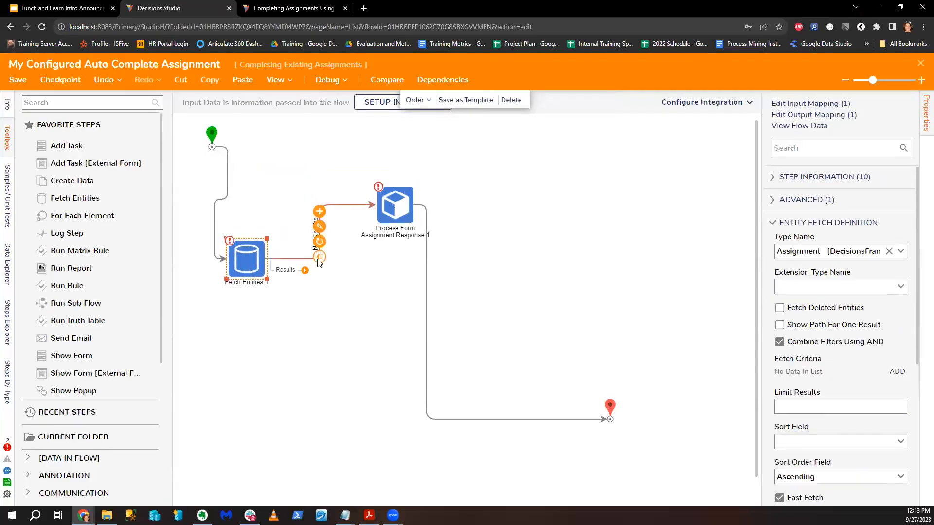
{"action": "mouse_move", "coordinate": [227, 193]}
{"action": "left_click", "coordinate": [197, 200]}
{"action": "left_click_drag", "start_coordinate": [245, 148], "coordinate": [377, 211]}
Step: Change the step's assignment Id input to a constant and paste the copied form assignment ID
{"action": "scroll", "coordinate": [836, 341], "scroll_direction": "down", "scroll_amount": 2}
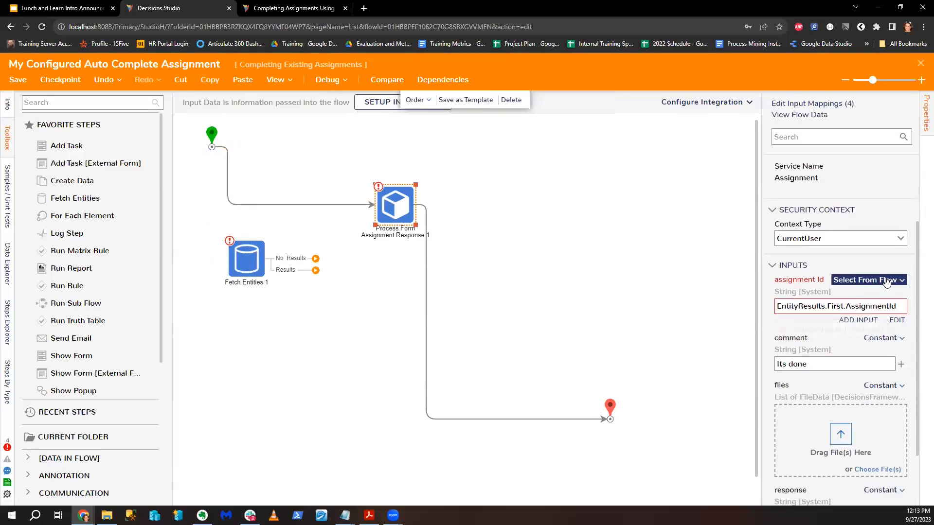
{"action": "left_click", "coordinate": [866, 280]}
{"action": "left_click", "coordinate": [774, 243]}
{"action": "left_click", "coordinate": [792, 305]}
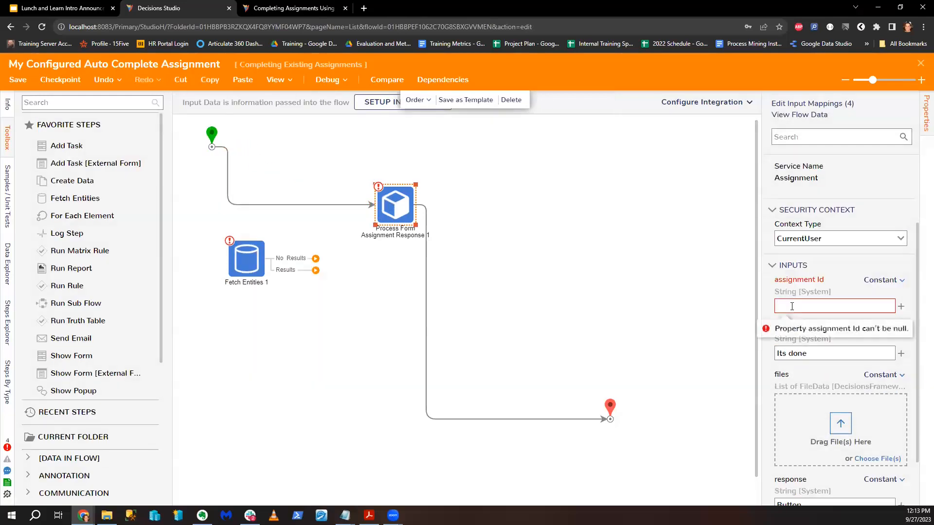
{"action": "key", "text": "ctrl+v"}
{"action": "left_click", "coordinate": [694, 298]}
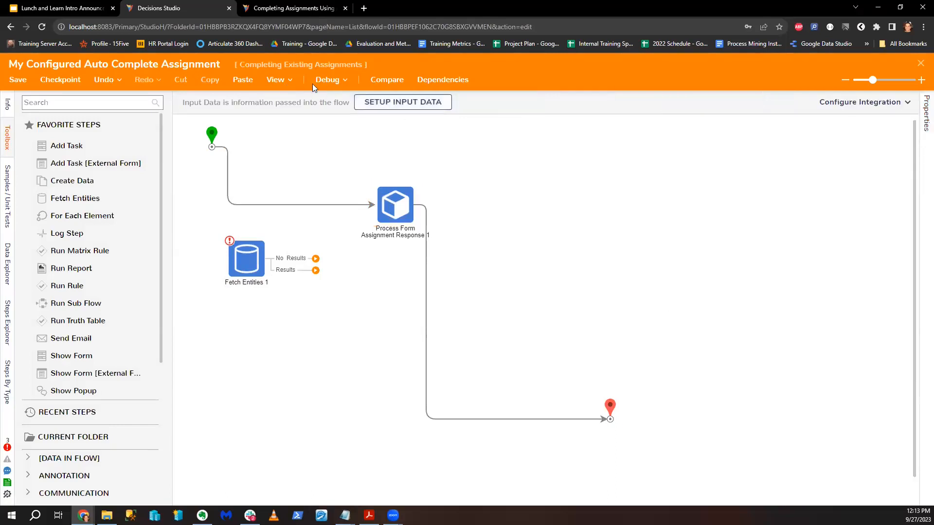
Step: Debug the flow with the constant assignment ID and read the Process Form Assignment Response step's exception details
{"action": "left_click", "coordinate": [321, 82]}
{"action": "left_click", "coordinate": [476, 221]}
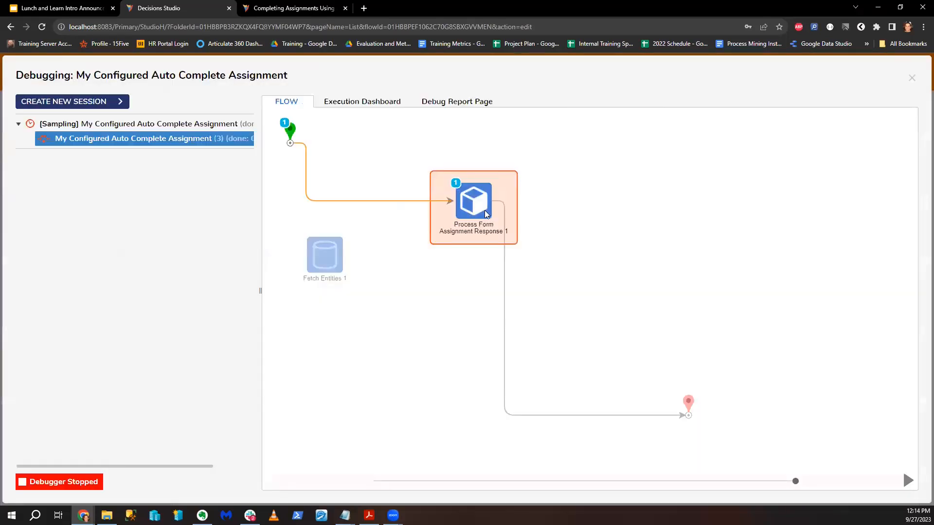
{"action": "left_click", "coordinate": [486, 214]}
{"action": "mouse_move", "coordinate": [601, 230]}
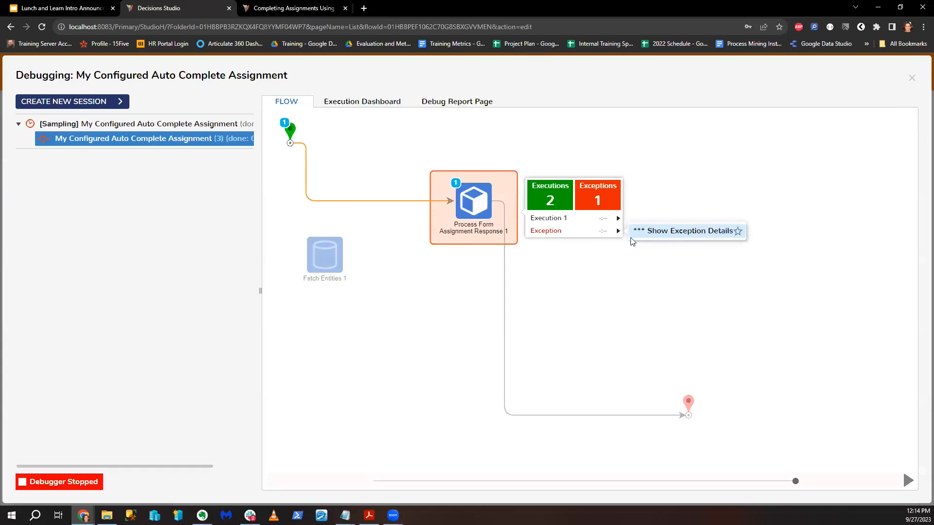
{"action": "left_click", "coordinate": [671, 232]}
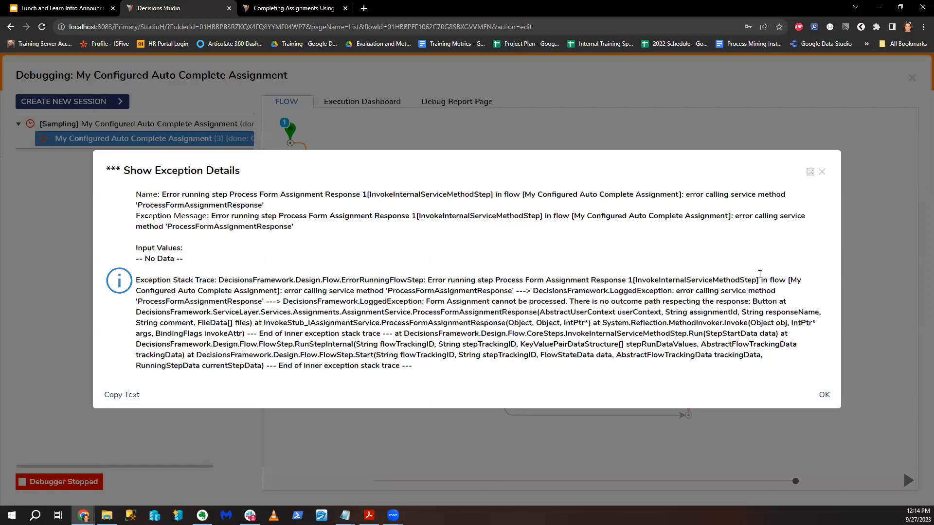
{"action": "left_click", "coordinate": [822, 172]}
{"action": "left_click", "coordinate": [910, 79]}
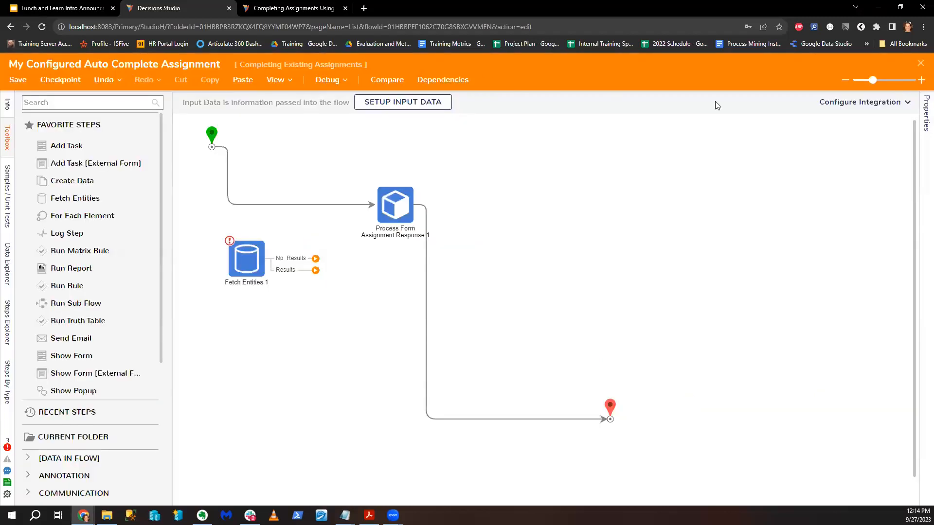
Step: Save the rewired auto-complete flow while closing the designer
{"action": "left_click", "coordinate": [62, 9]}
{"action": "left_click", "coordinate": [191, 6]}
{"action": "left_click", "coordinate": [920, 64]}
{"action": "left_click", "coordinate": [596, 335]}
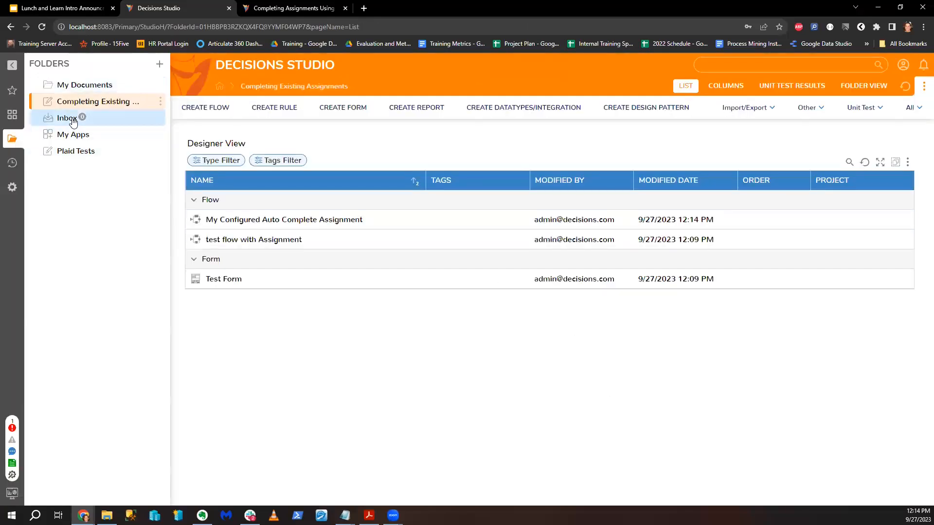
Step: Open the first test assignment from the Inbox and examine its form and outcome button
{"action": "left_click", "coordinate": [73, 122]}
{"action": "right_click", "coordinate": [273, 161]}
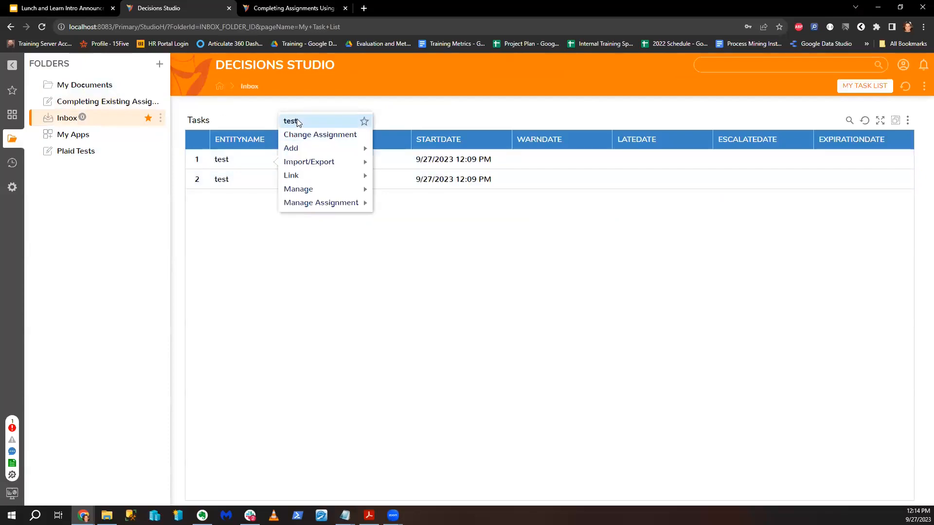
{"action": "left_click", "coordinate": [297, 120]}
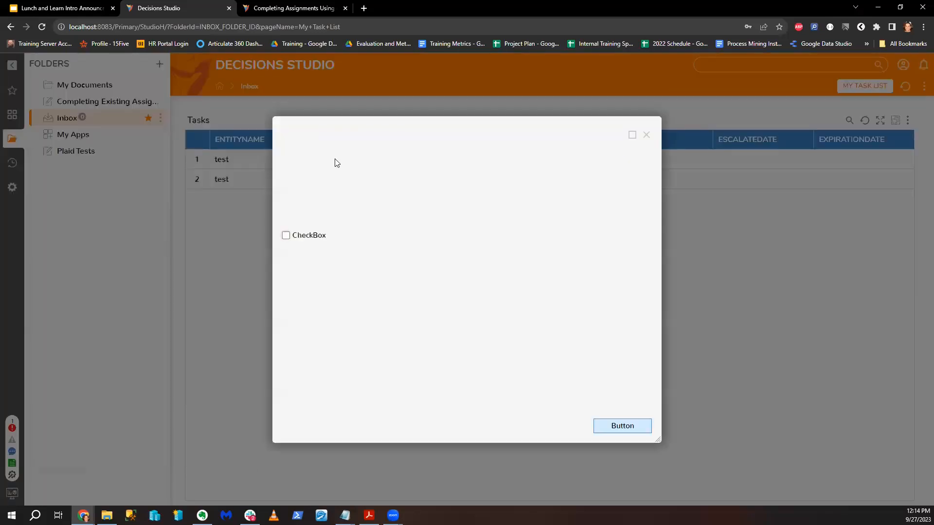
{"action": "left_click", "coordinate": [647, 138]}
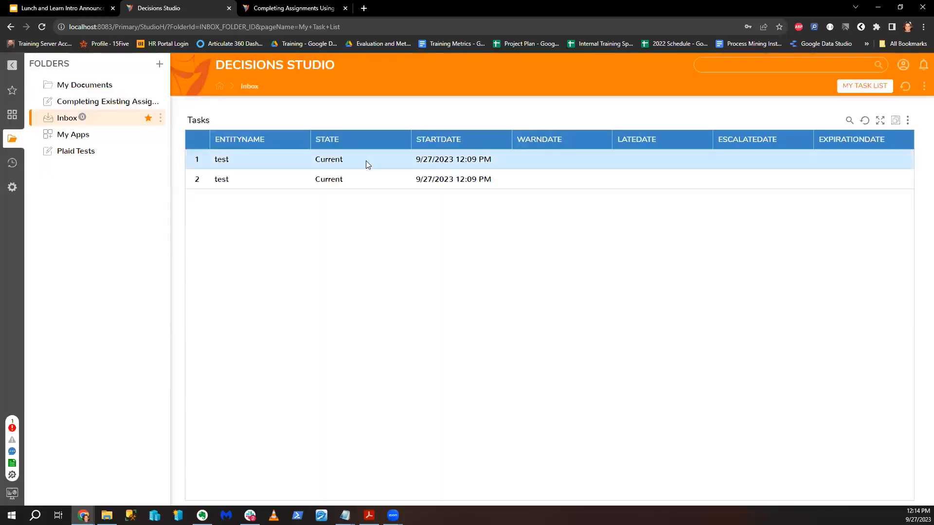
{"action": "right_click", "coordinate": [287, 157]}
{"action": "left_click", "coordinate": [322, 116]}
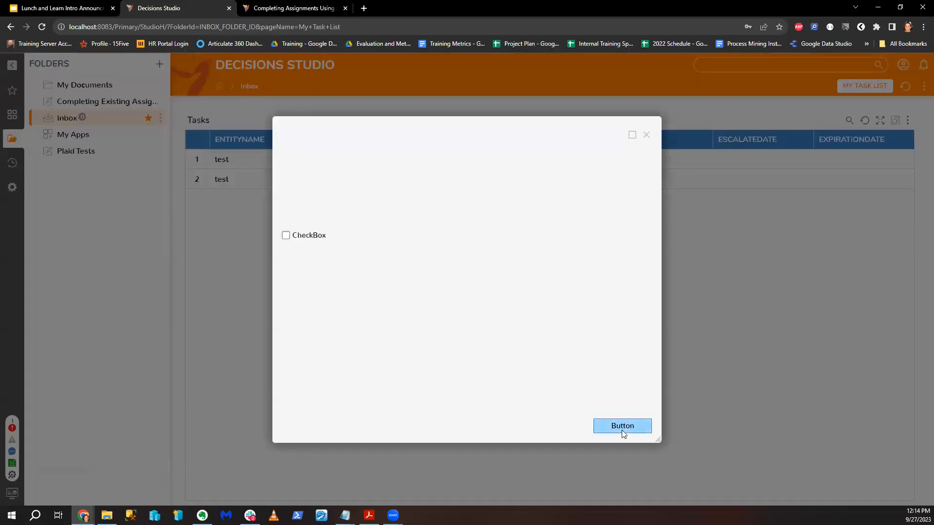
{"action": "left_click", "coordinate": [646, 135]}
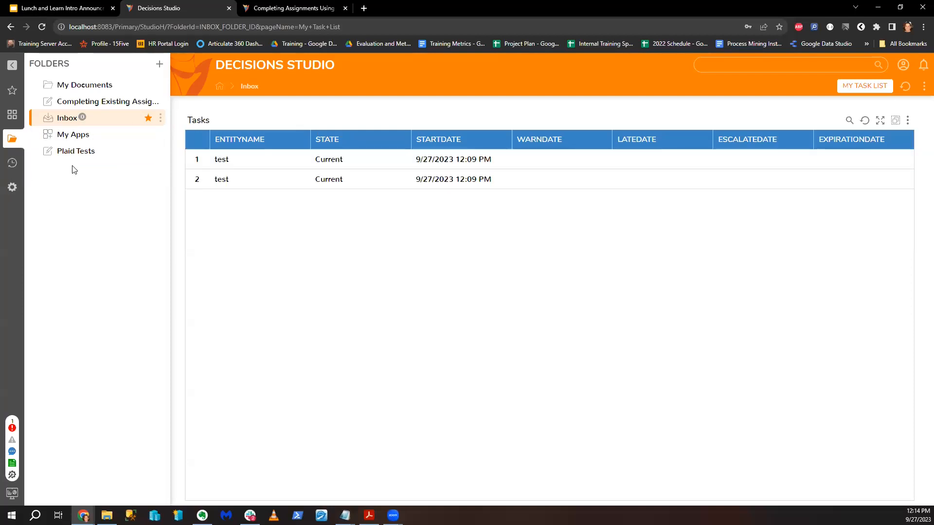
{"action": "left_click", "coordinate": [254, 159]}
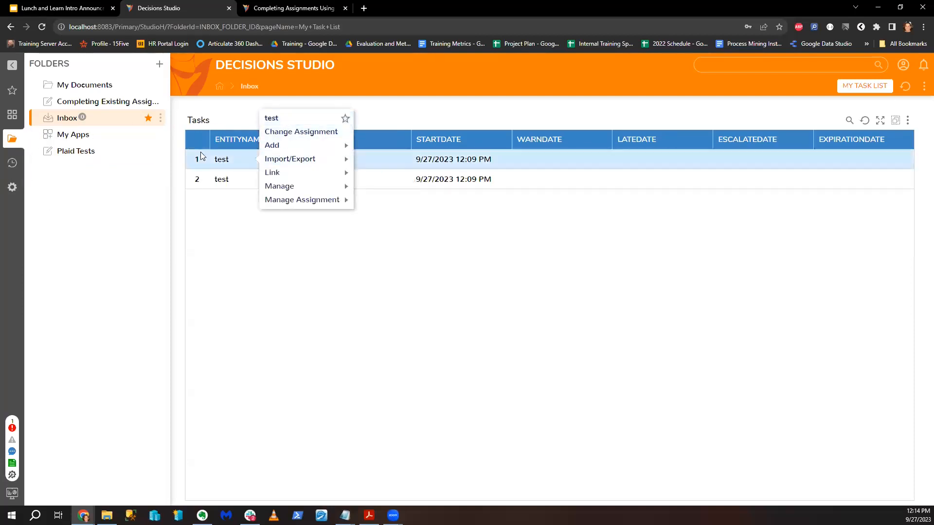
{"action": "left_click", "coordinate": [279, 120]}
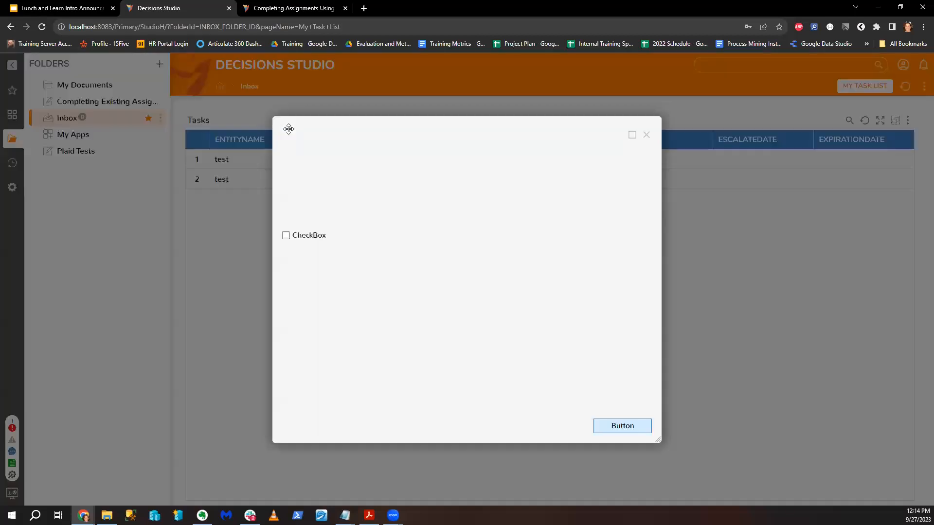
{"action": "left_click", "coordinate": [646, 135]}
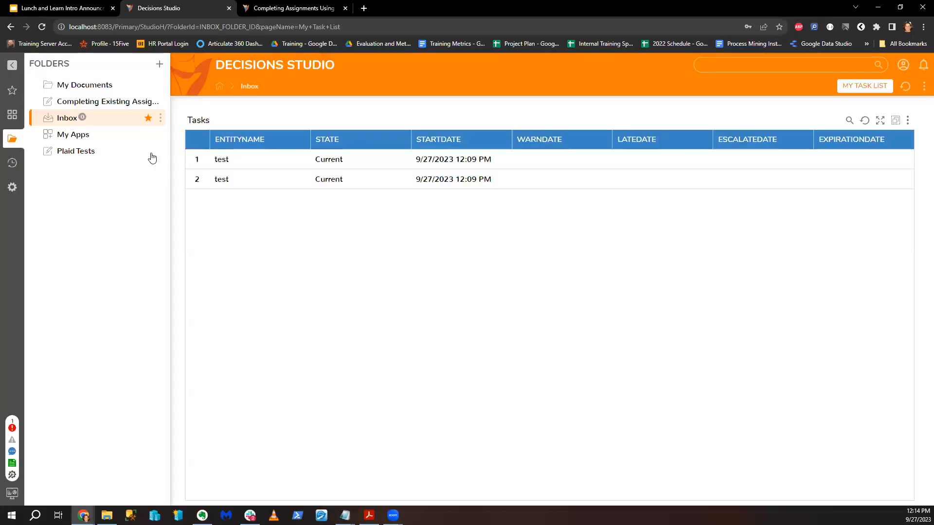
Step: Reopen the My Configured Auto Complete Assignment flow and set the Process Form Assignment Response step's response input to "Done"
{"action": "left_click", "coordinate": [122, 101]}
{"action": "double_click", "coordinate": [312, 216]}
{"action": "left_click", "coordinate": [384, 213]}
{"action": "scroll", "coordinate": [827, 281], "scroll_direction": "down", "scroll_amount": 5}
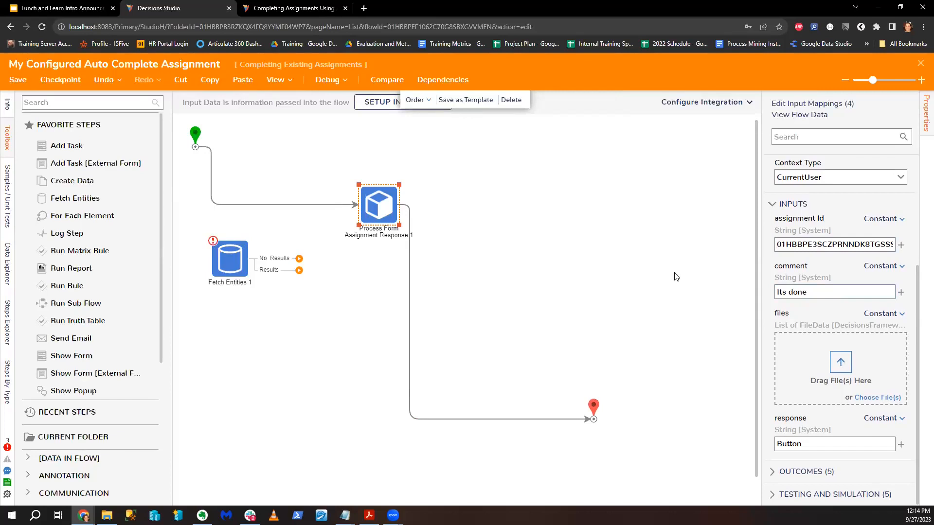
{"action": "double_click", "coordinate": [852, 442]}
{"action": "type", "text": "Done"}
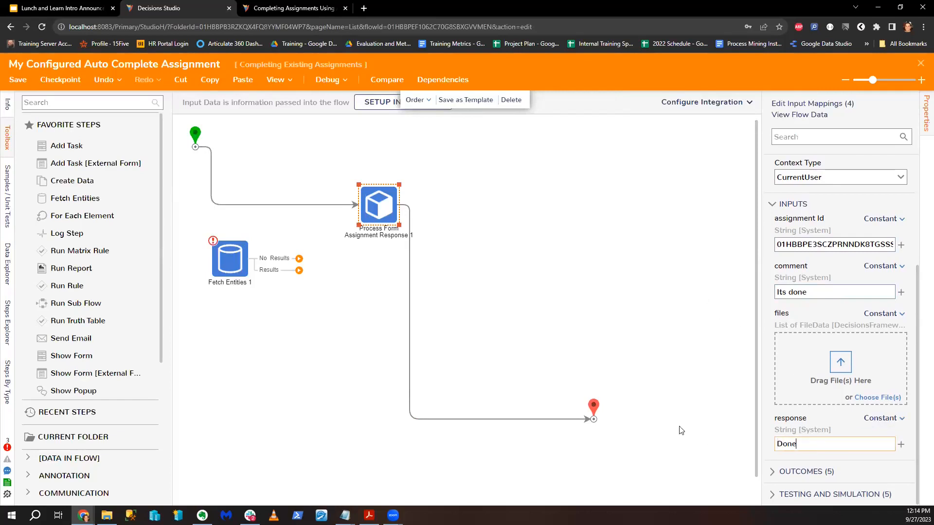
Step: Debug the flow with the new response value and open the Process Form Assignment Response step's exception details
{"action": "left_click", "coordinate": [326, 129]}
{"action": "left_click", "coordinate": [327, 79]}
{"action": "left_click", "coordinate": [479, 231]}
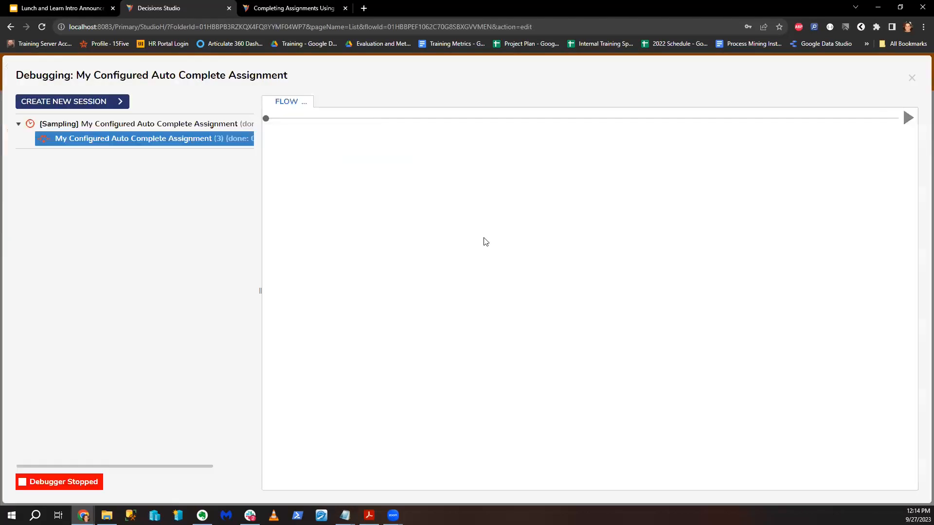
{"action": "left_click", "coordinate": [471, 208]}
{"action": "mouse_move", "coordinate": [536, 222]}
{"action": "left_click", "coordinate": [643, 226]}
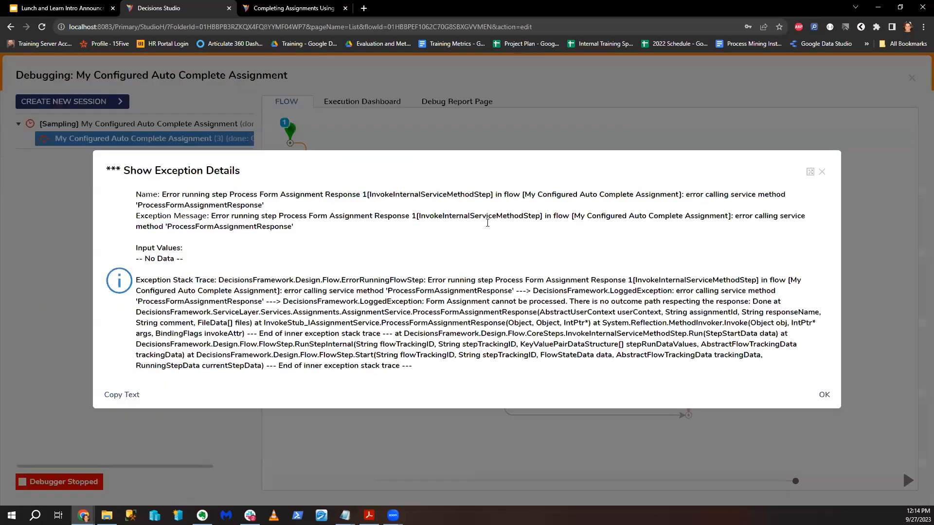
Step: Capture a screenshot of the exception details, moved lower over the debugger, and return to the flow designer
{"action": "left_click_drag", "start_coordinate": [497, 185], "coordinate": [512, 238]}
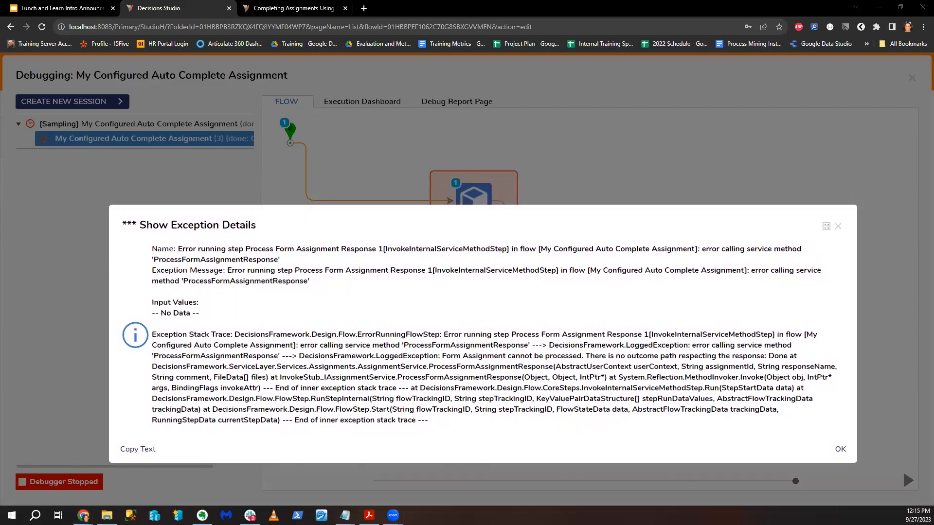
{"action": "key", "text": "Print"}
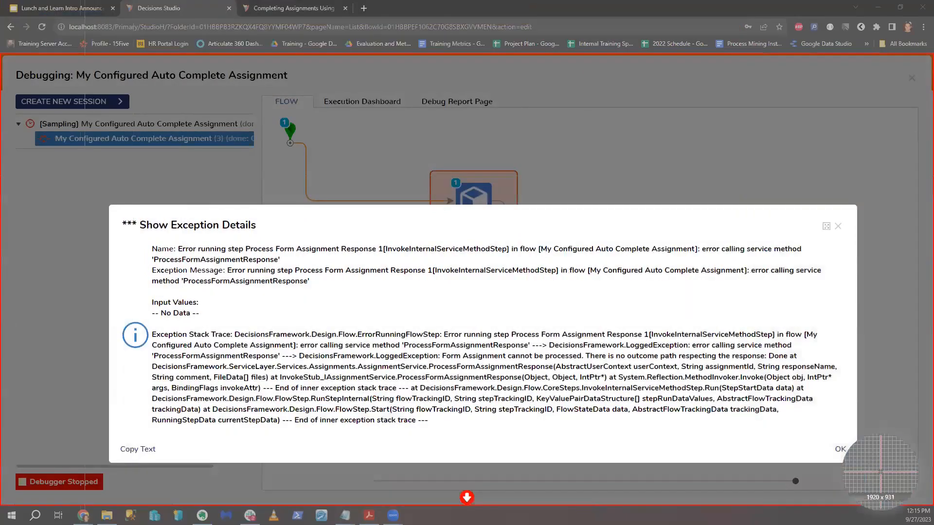
{"action": "left_click_drag", "start_coordinate": [81, 182], "coordinate": [933, 490]}
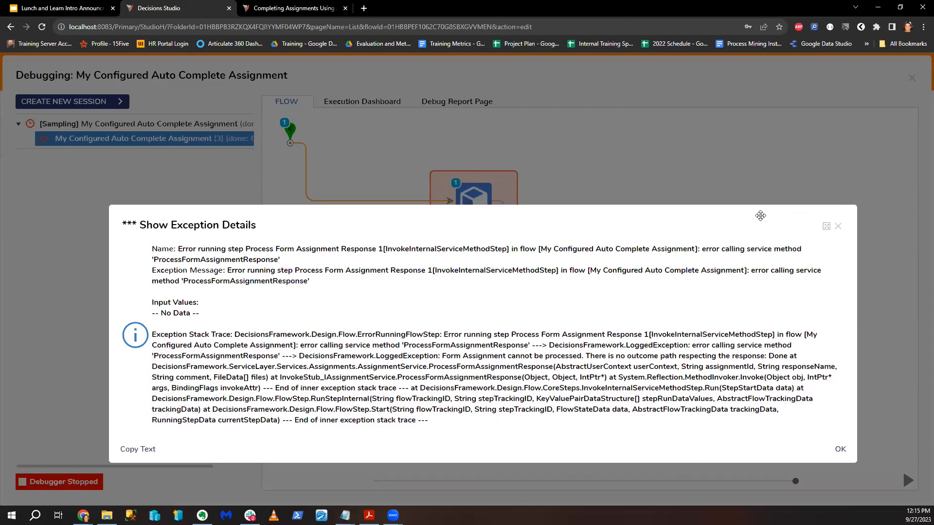
{"action": "left_click", "coordinate": [838, 226]}
{"action": "left_click", "coordinate": [912, 77]}
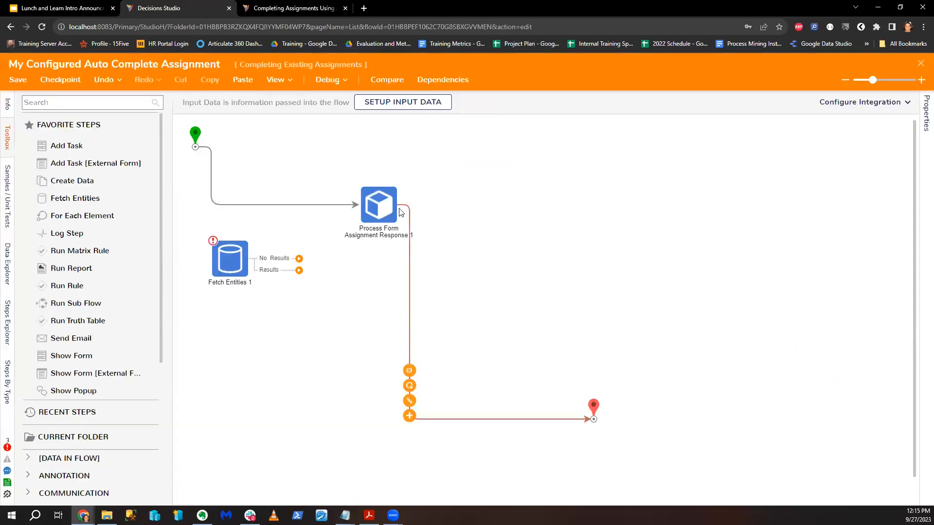
Step: Try to map the Process Form Assignment Response step's response input from flow data
{"action": "left_click", "coordinate": [382, 206]}
{"action": "scroll", "coordinate": [836, 360], "scroll_direction": "down", "scroll_amount": 1}
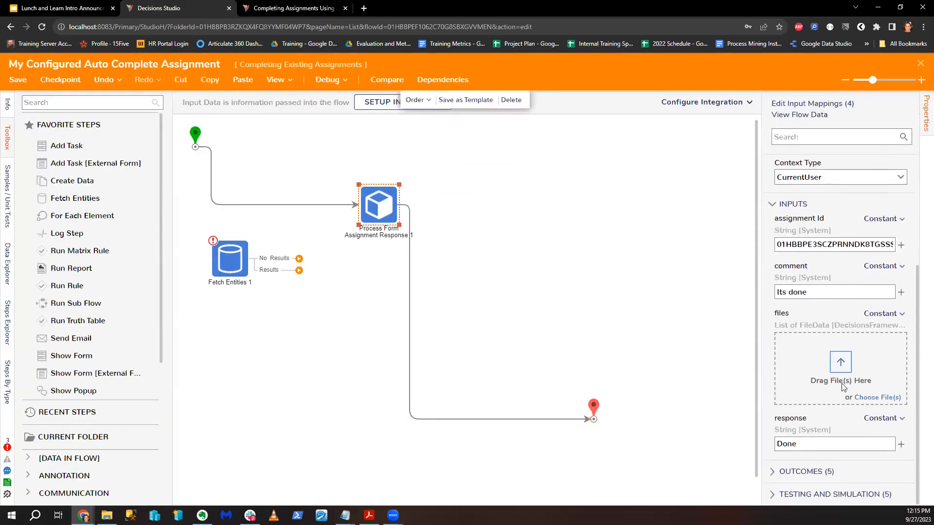
{"action": "left_click", "coordinate": [894, 419]}
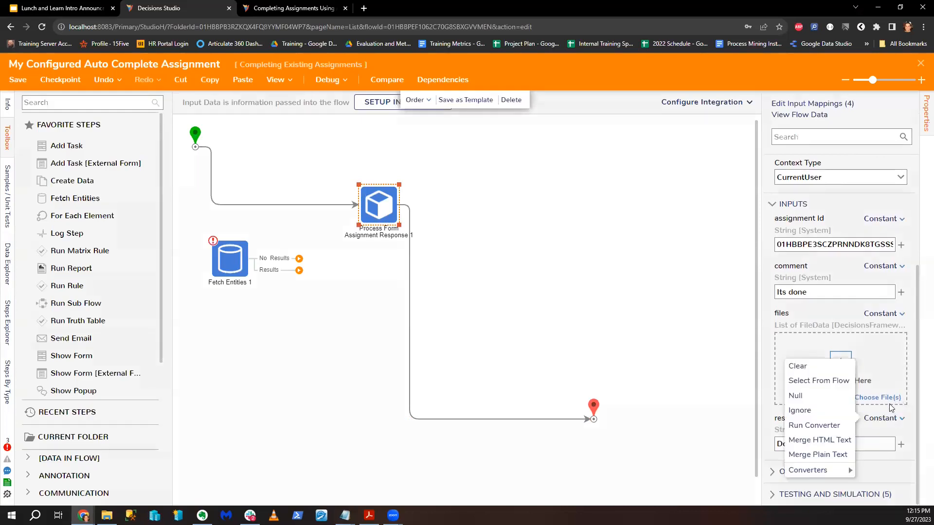
{"action": "left_click", "coordinate": [880, 420]}
{"action": "left_click", "coordinate": [878, 422]}
{"action": "left_click", "coordinate": [822, 381]}
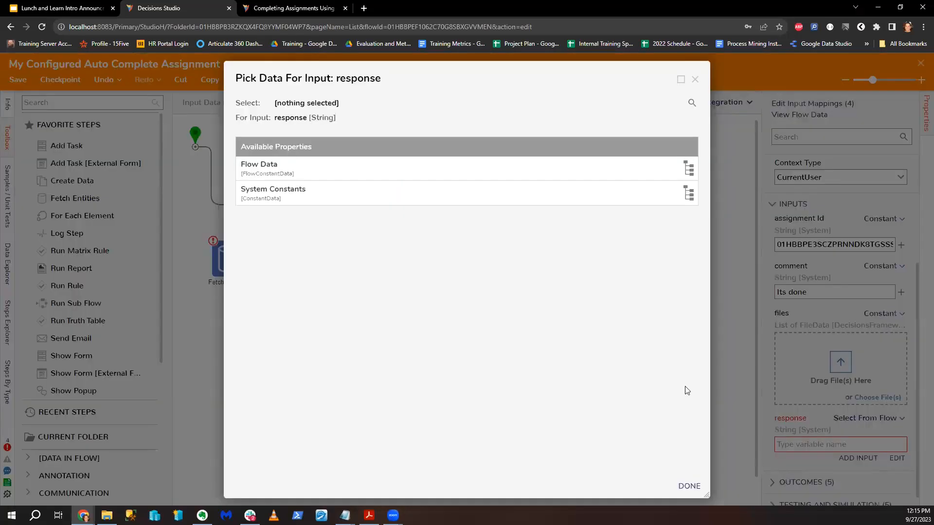
{"action": "left_click", "coordinate": [695, 79]}
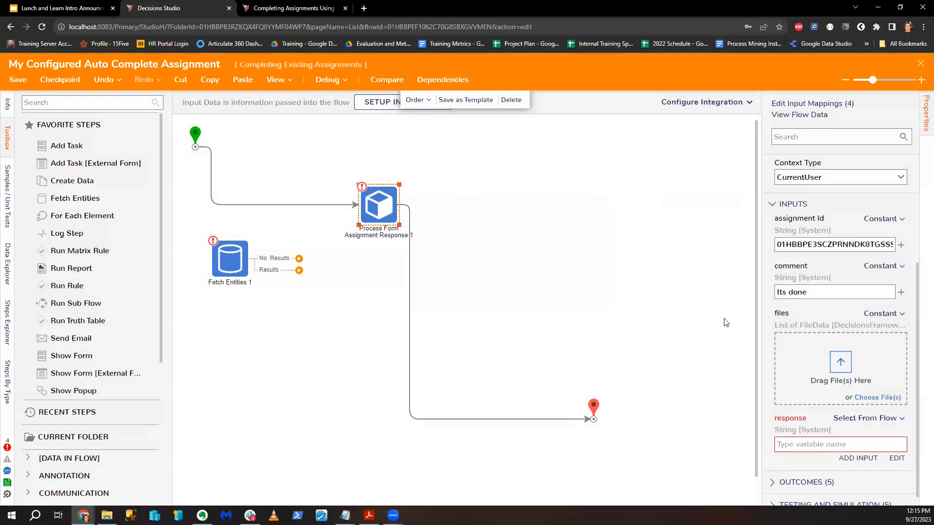
Step: Switch the response input to a constant, check its earlier entries, and change its mapping to Ignore
{"action": "left_click", "coordinate": [883, 418]}
{"action": "left_click", "coordinate": [793, 382]}
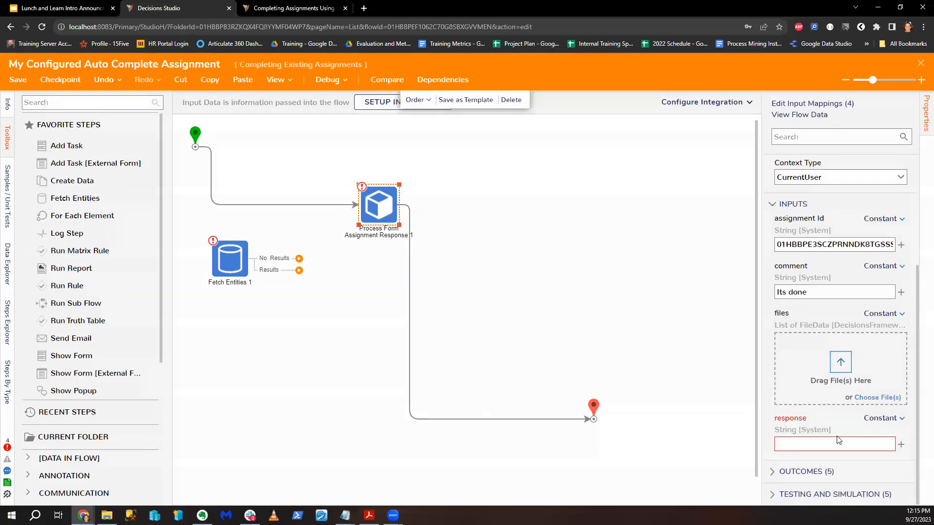
{"action": "left_click", "coordinate": [839, 441]}
{"action": "left_click", "coordinate": [883, 419]}
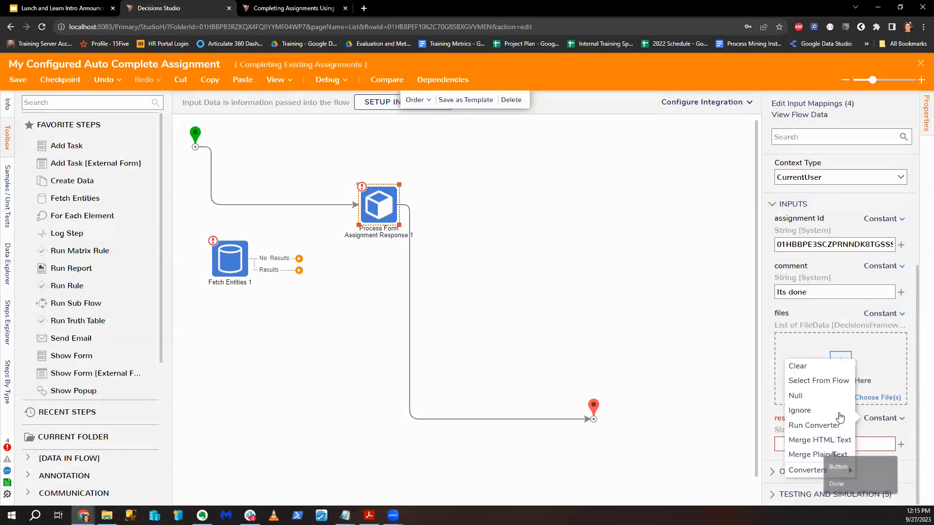
{"action": "left_click", "coordinate": [801, 409]}
Step: Debug the flow with the response input ignored and read the failing step's exception details
{"action": "left_click", "coordinate": [329, 81]}
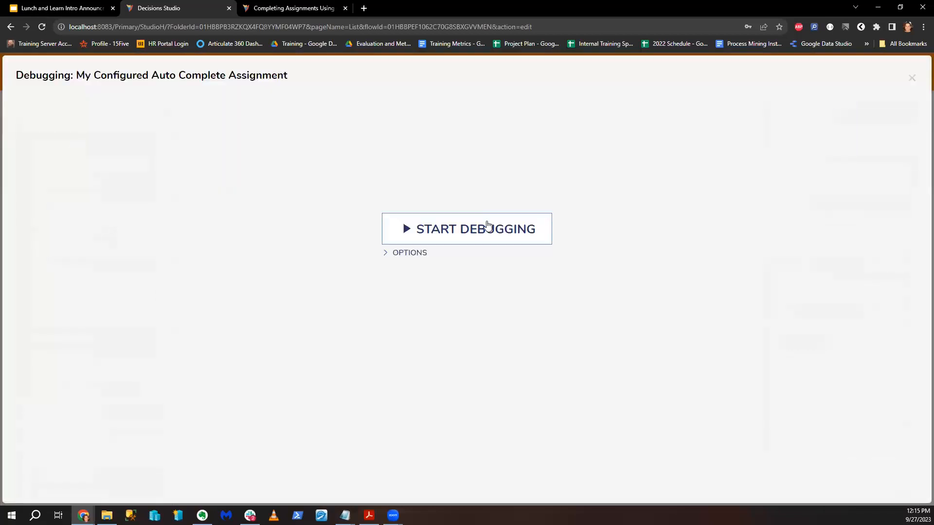
{"action": "left_click", "coordinate": [486, 225]}
{"action": "mouse_move", "coordinate": [511, 215]}
{"action": "mouse_move", "coordinate": [554, 227]}
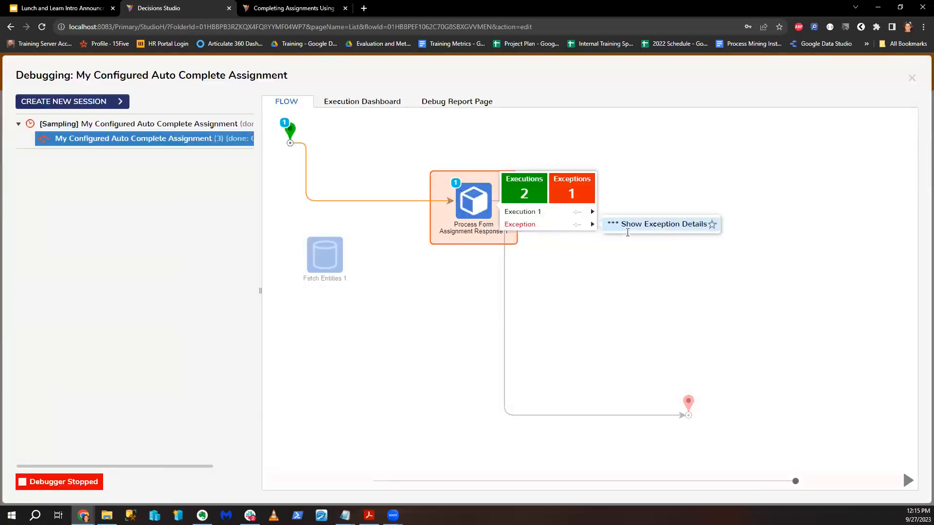
{"action": "left_click", "coordinate": [627, 224]}
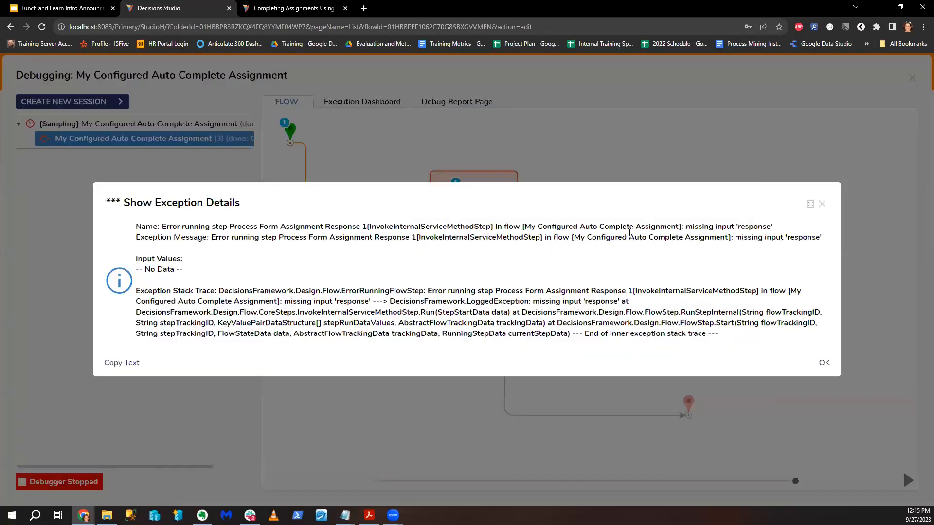
{"action": "left_click", "coordinate": [822, 204]}
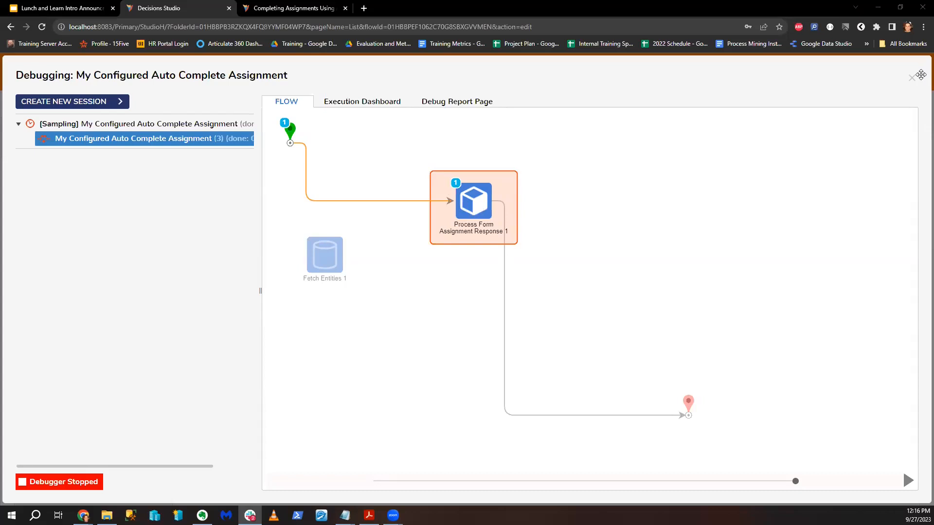
{"action": "left_click", "coordinate": [912, 78]}
Step: Change the Process Form Assignment Response step's response input mapping from Ignore to Constant
{"action": "left_click", "coordinate": [364, 216]}
{"action": "scroll", "coordinate": [774, 370], "scroll_direction": "down", "scroll_amount": 5}
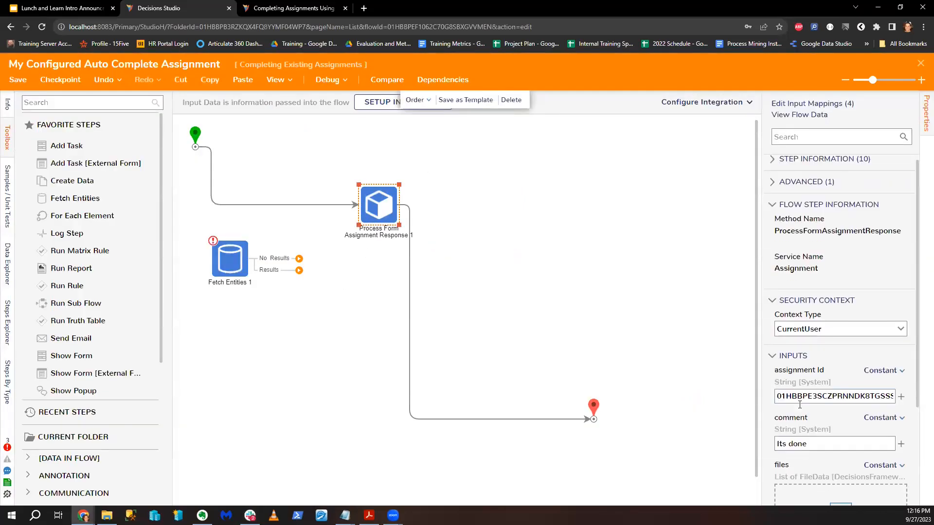
{"action": "scroll", "coordinate": [773, 370], "scroll_direction": "down", "scroll_amount": 1}
{"action": "left_click", "coordinate": [885, 434]}
{"action": "left_click", "coordinate": [827, 396]}
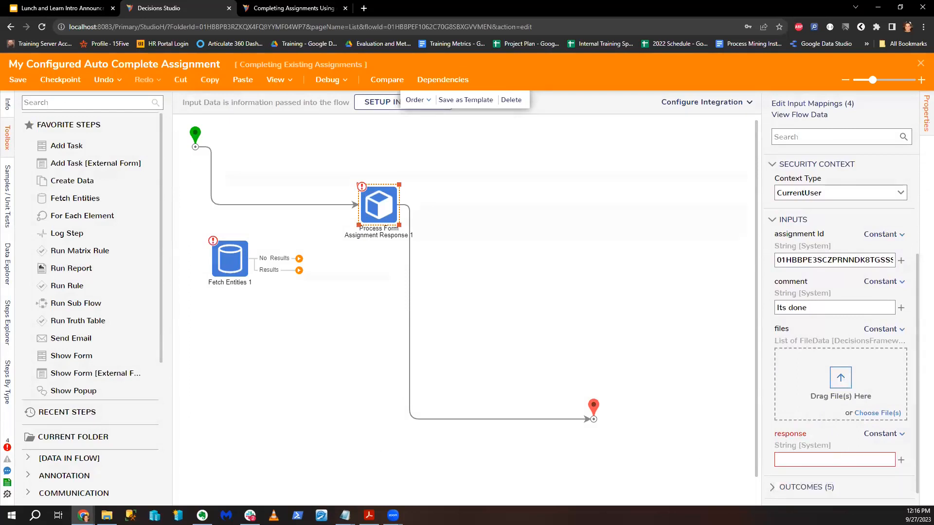
Step: Switch to the Decisions documentation, search for "process Form Assignment", and look through the listed articles
{"action": "left_click", "coordinate": [364, 7]}
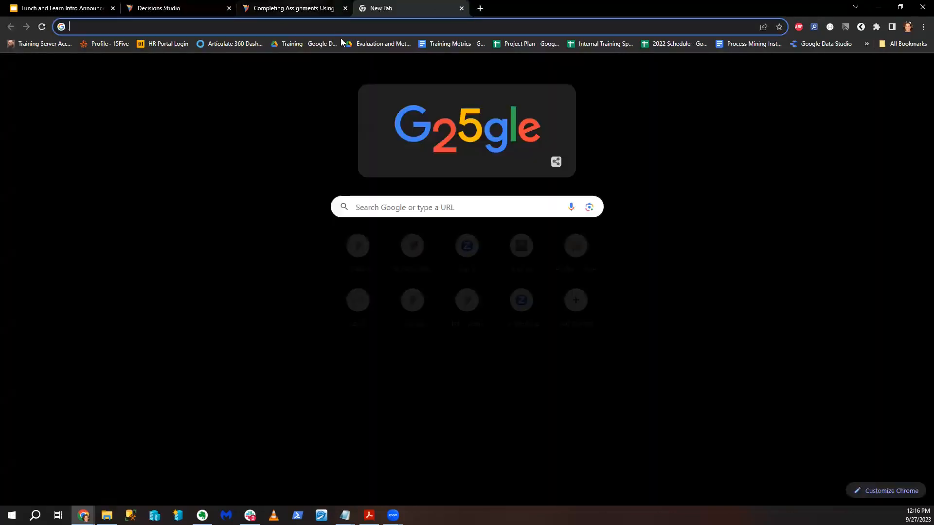
{"action": "left_click", "coordinate": [299, 7]}
{"action": "type", "text": "process F"}
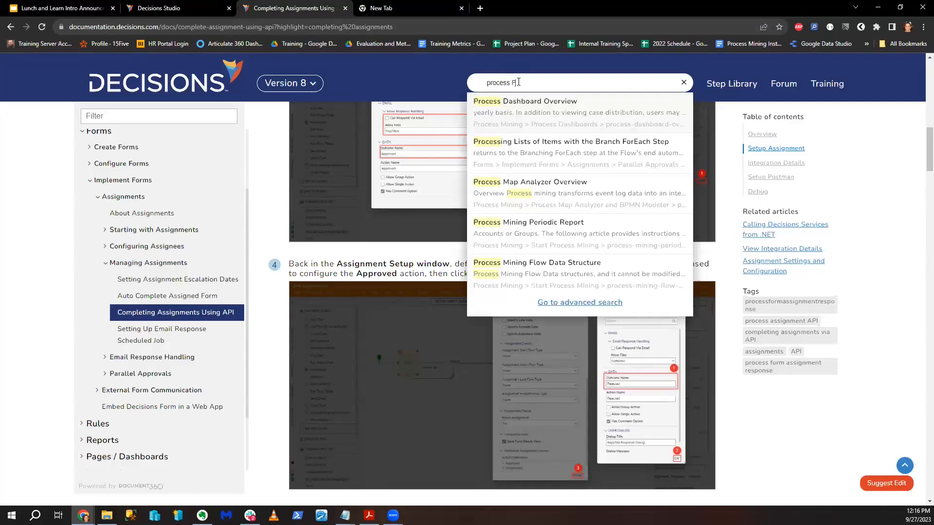
{"action": "type", "text": "orm Assignment"}
{"action": "key", "text": "Return"}
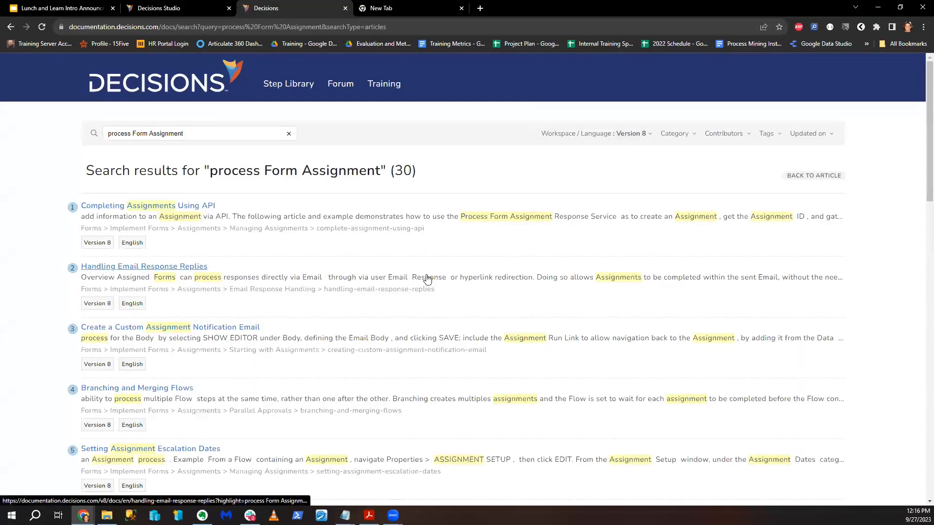
{"action": "scroll", "coordinate": [446, 275], "scroll_direction": "down", "scroll_amount": 2}
{"action": "scroll", "coordinate": [447, 277], "scroll_direction": "down", "scroll_amount": 2}
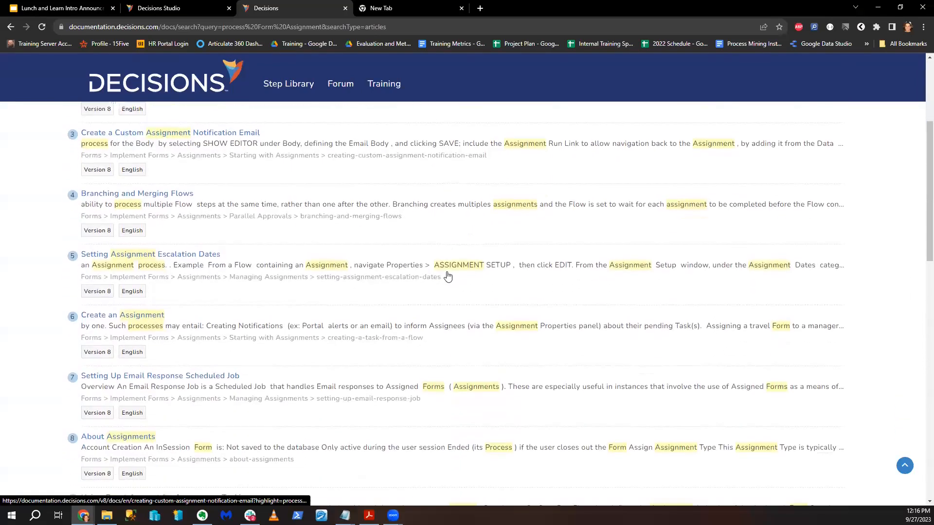
{"action": "scroll", "coordinate": [447, 276], "scroll_direction": "down", "scroll_amount": 1}
{"action": "scroll", "coordinate": [448, 276], "scroll_direction": "down", "scroll_amount": 3}
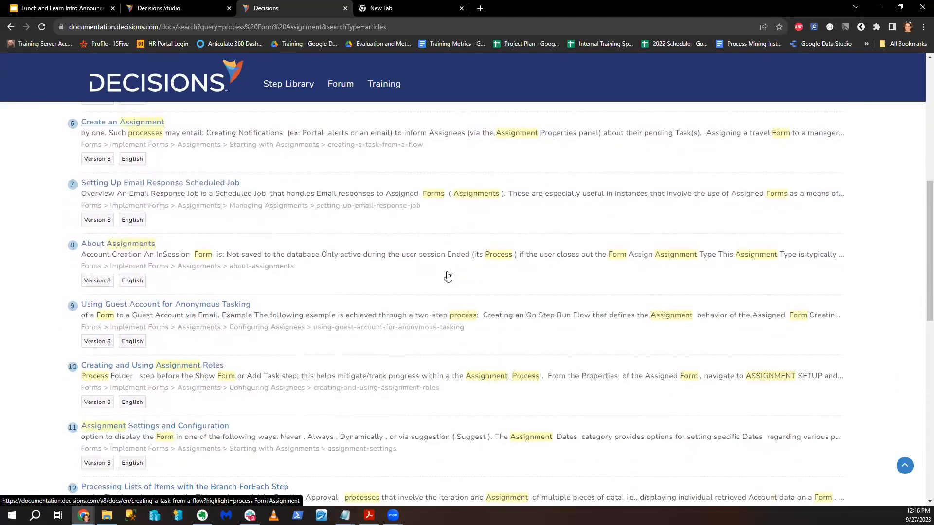
{"action": "scroll", "coordinate": [447, 276], "scroll_direction": "down", "scroll_amount": 3}
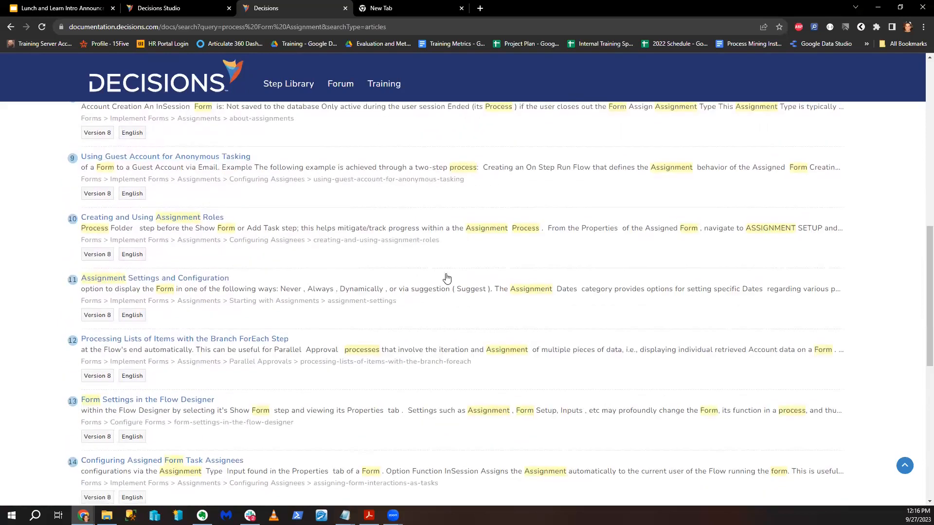
{"action": "scroll", "coordinate": [447, 277], "scroll_direction": "down", "scroll_amount": 3}
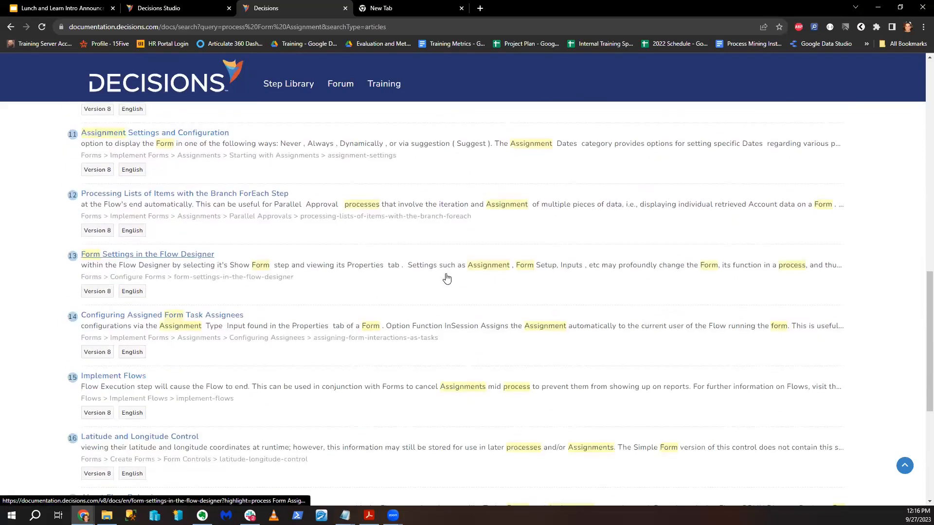
Step: Return to the flow in Decisions Studio, set the Process Form Assignment Response step's response to "Test", and debug the flow
{"action": "left_click", "coordinate": [200, 5]}
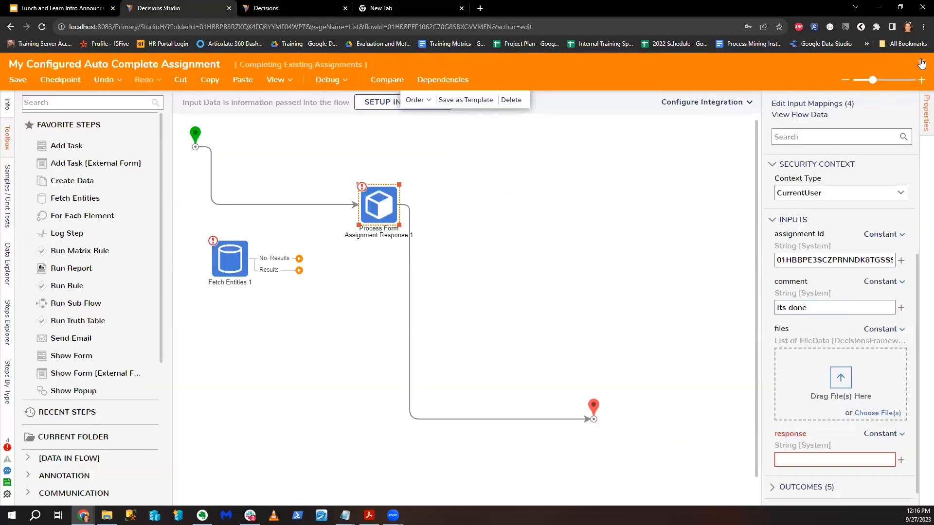
{"action": "left_click", "coordinate": [808, 459]}
{"action": "type", "text": "Test"}
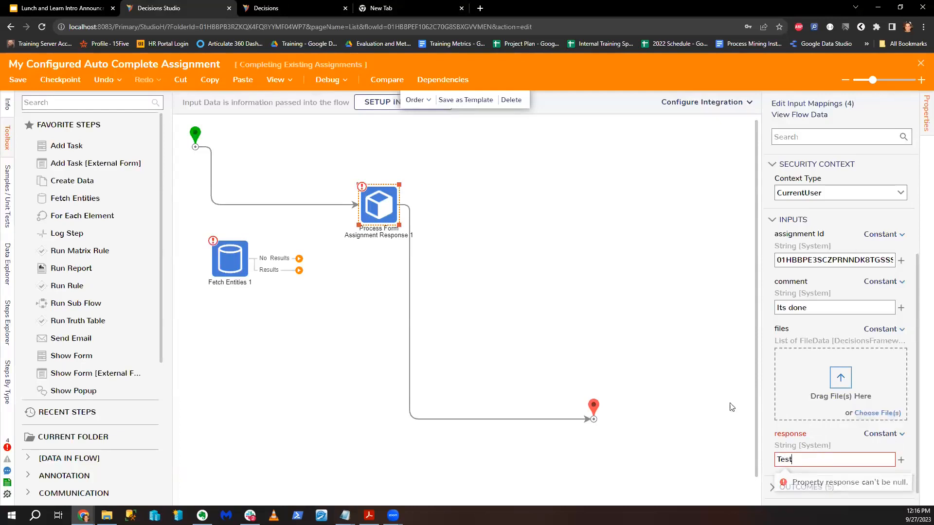
{"action": "left_click", "coordinate": [587, 285]}
{"action": "left_click", "coordinate": [320, 81]}
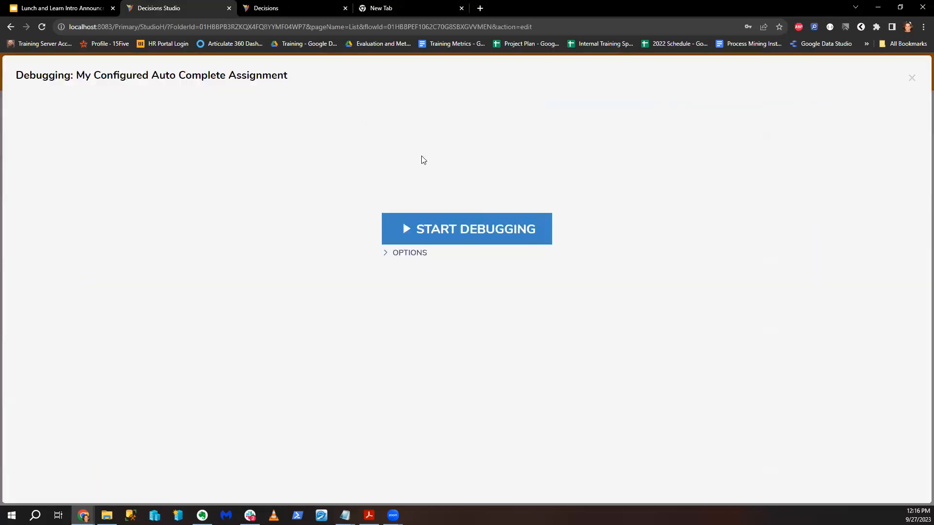
{"action": "left_click", "coordinate": [496, 222]}
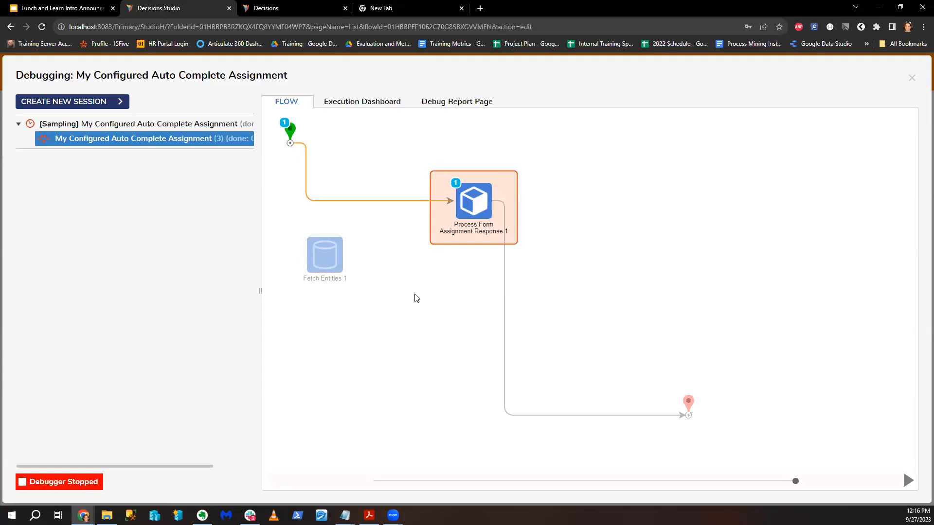
{"action": "left_click", "coordinate": [912, 78]}
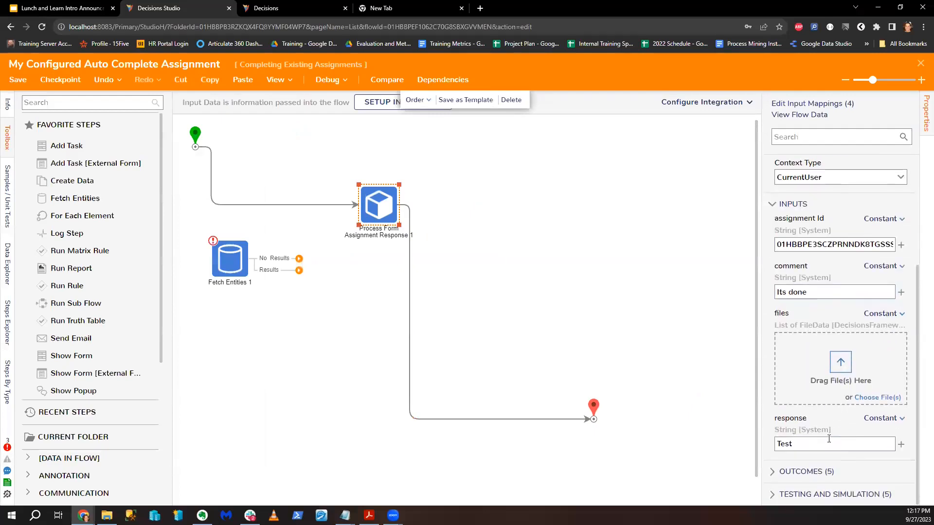
Step: Change the step's response to "Additional Actions" and debug the flow again
{"action": "type", "text": "Additional Actions"}
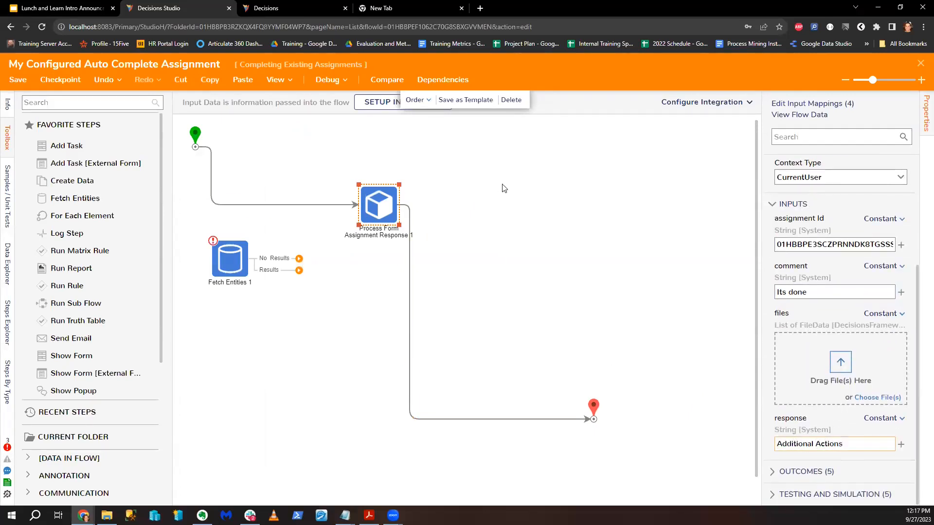
{"action": "left_click", "coordinate": [327, 80]}
{"action": "left_click", "coordinate": [485, 233]}
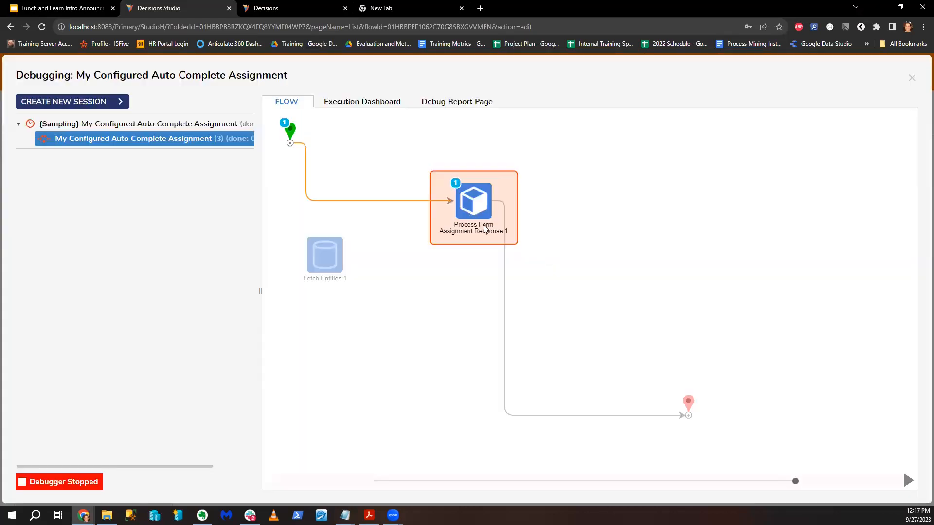
Step: Read the failing Process Form Assignment Response step's exception details and close the flow without saving
{"action": "mouse_move", "coordinate": [559, 224]}
{"action": "left_click", "coordinate": [656, 224]}
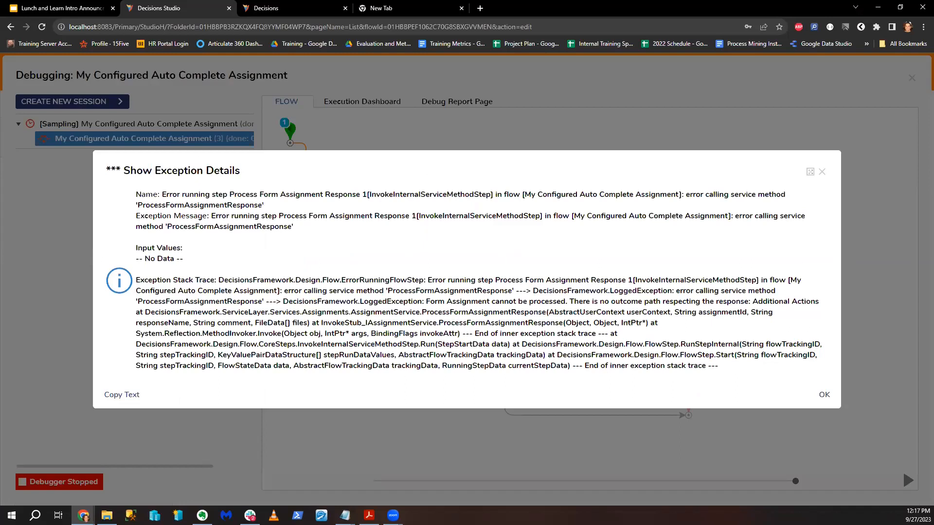
{"action": "left_click", "coordinate": [822, 172]}
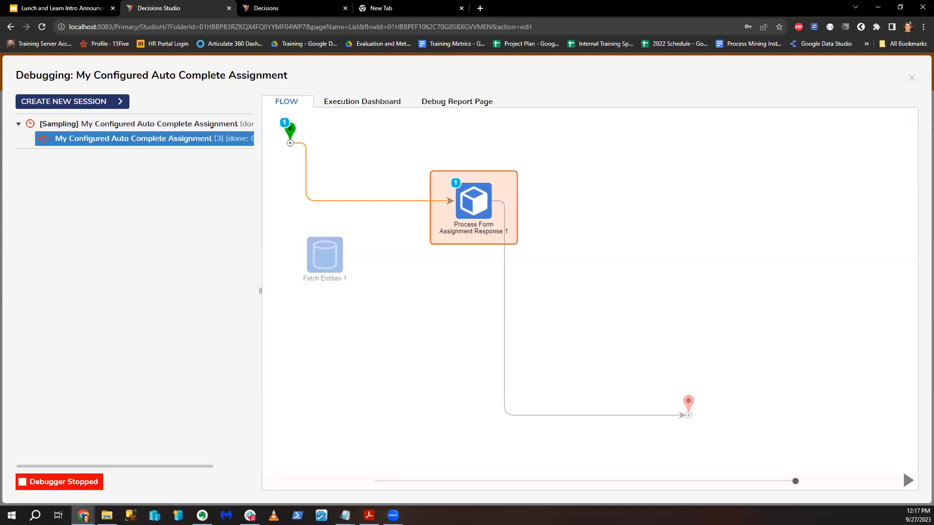
{"action": "left_click", "coordinate": [910, 78]}
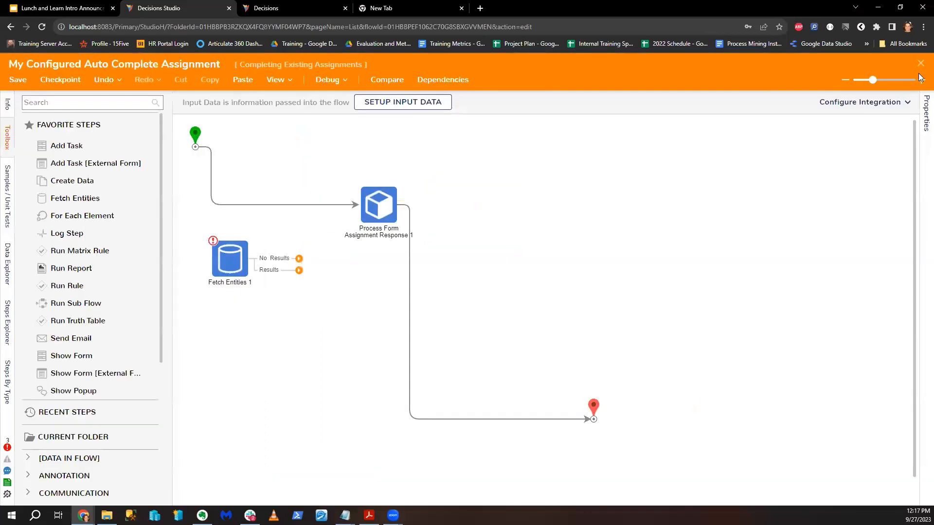
{"action": "left_click", "coordinate": [921, 65]}
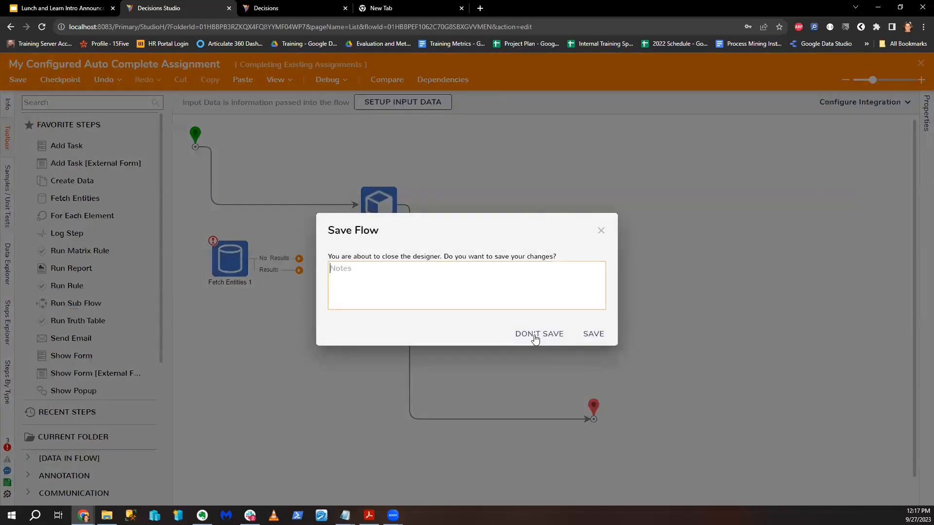
{"action": "left_click", "coordinate": [535, 335]}
Step: Open the flow "test flow with Assignment", select its Test Form step, and widen the step's properties
{"action": "right_click", "coordinate": [246, 228]}
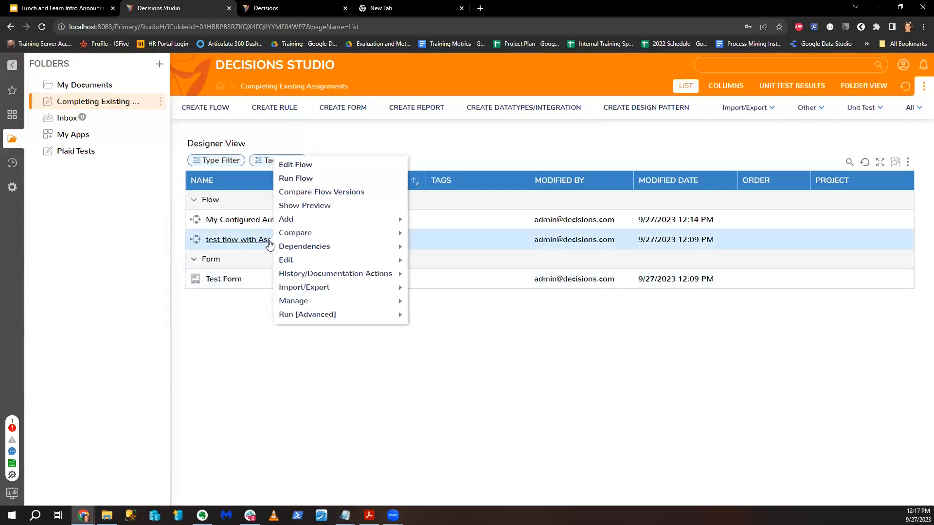
{"action": "double_click", "coordinate": [246, 239]}
{"action": "left_click", "coordinate": [321, 222]}
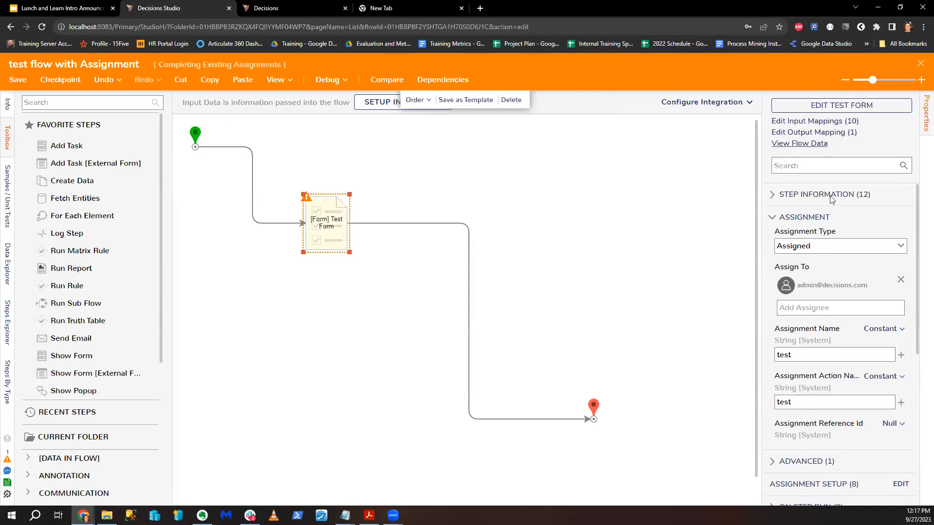
{"action": "scroll", "coordinate": [835, 271], "scroll_direction": "down", "scroll_amount": 1}
{"action": "left_click_drag", "start_coordinate": [762, 334], "coordinate": [663, 332]}
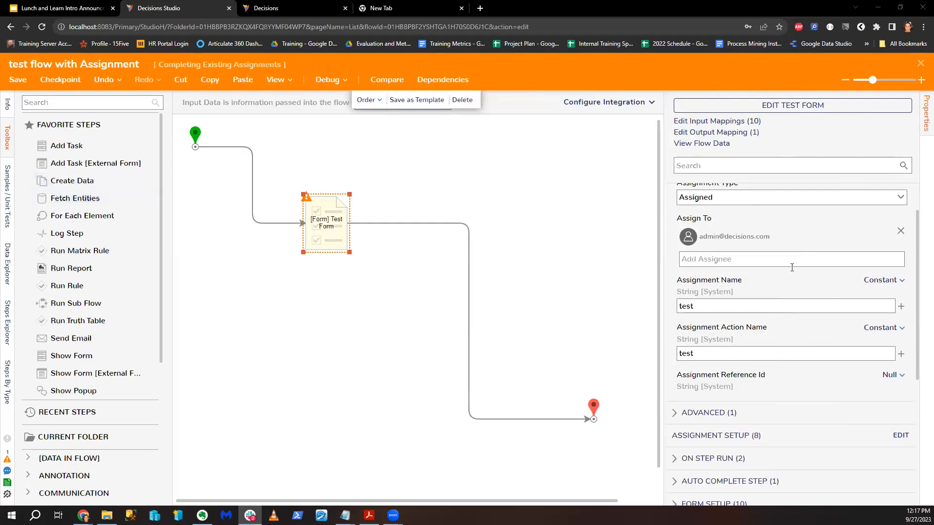
Step: Open the Test Form step's Assignment Setup and review its settings through to Additional Assignment Actions
{"action": "scroll", "coordinate": [828, 311], "scroll_direction": "up", "scroll_amount": 1}
{"action": "scroll", "coordinate": [824, 313], "scroll_direction": "down", "scroll_amount": 3}
{"action": "scroll", "coordinate": [829, 348], "scroll_direction": "down", "scroll_amount": 1}
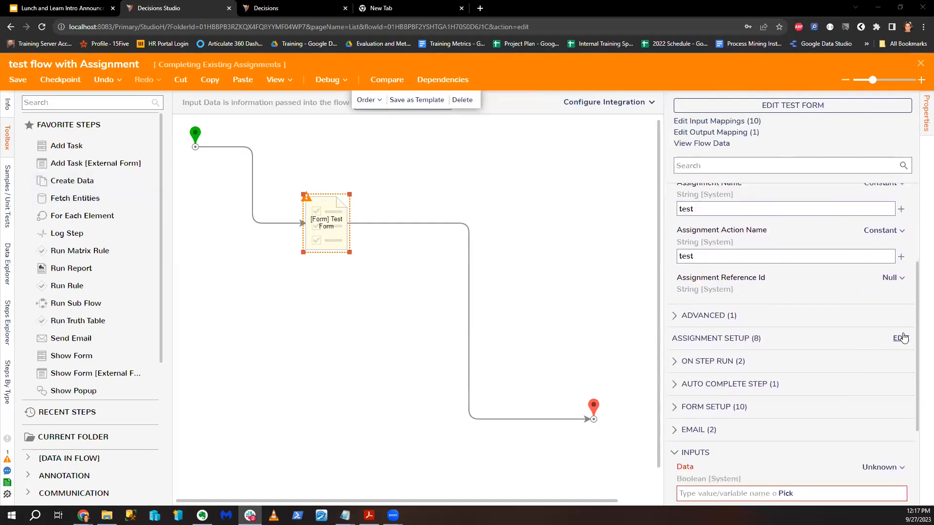
{"action": "left_click", "coordinate": [901, 338]}
{"action": "scroll", "coordinate": [465, 250], "scroll_direction": "down", "scroll_amount": 3}
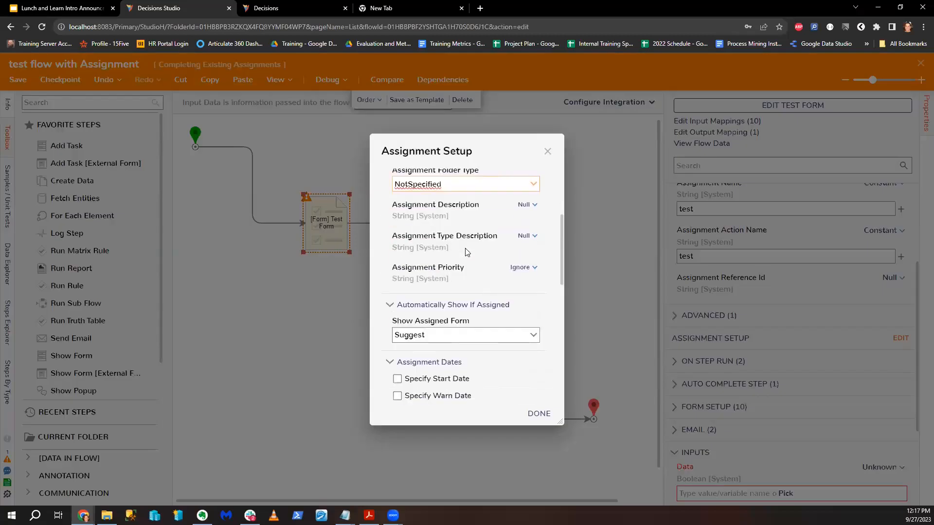
{"action": "scroll", "coordinate": [470, 252], "scroll_direction": "down", "scroll_amount": 8}
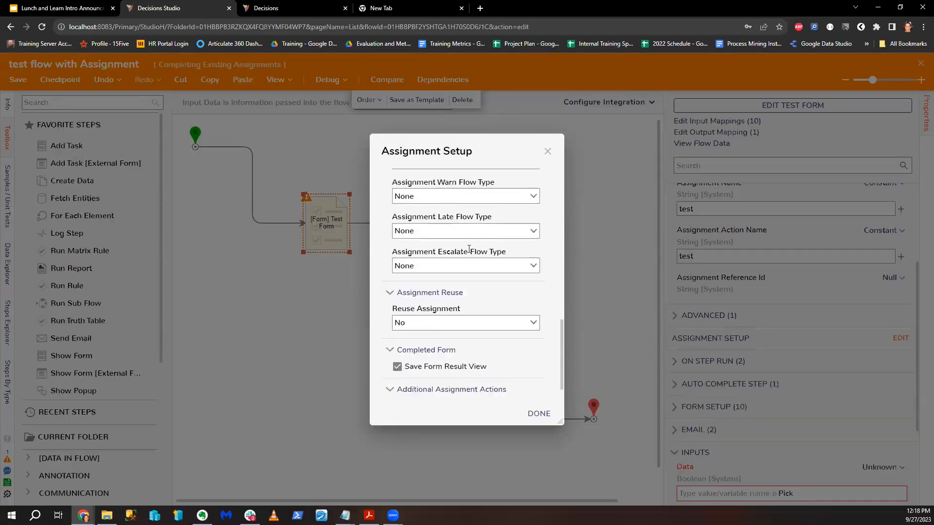
{"action": "scroll", "coordinate": [472, 252], "scroll_direction": "up", "scroll_amount": 3}
{"action": "scroll", "coordinate": [473, 255], "scroll_direction": "down", "scroll_amount": 3}
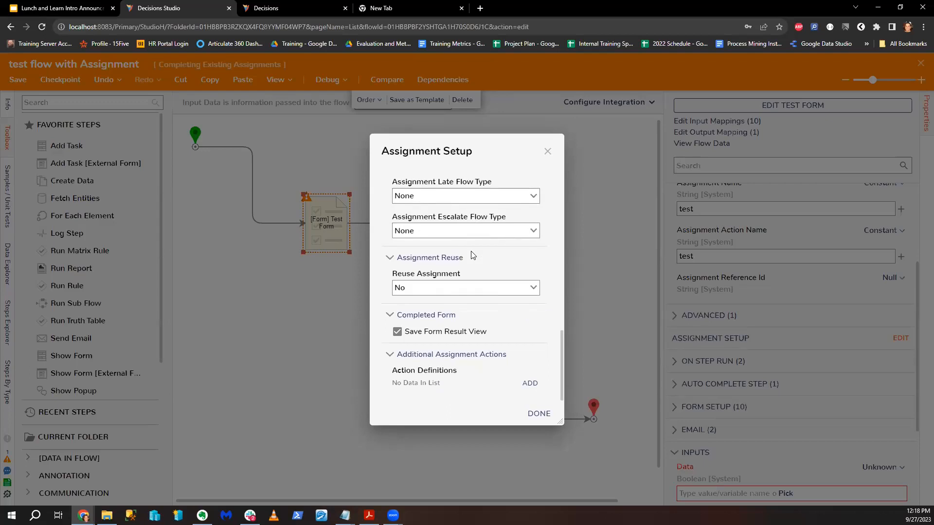
Step: Add an action definition with the outcome name "Allow" to the form's assignment setup
{"action": "left_click", "coordinate": [530, 382]}
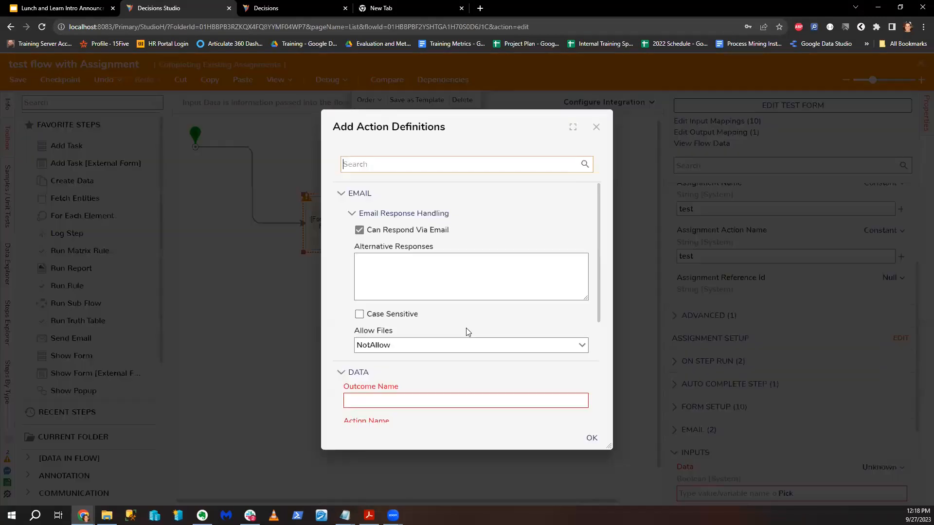
{"action": "scroll", "coordinate": [468, 333], "scroll_direction": "down", "scroll_amount": 3}
{"action": "left_click", "coordinate": [369, 234]}
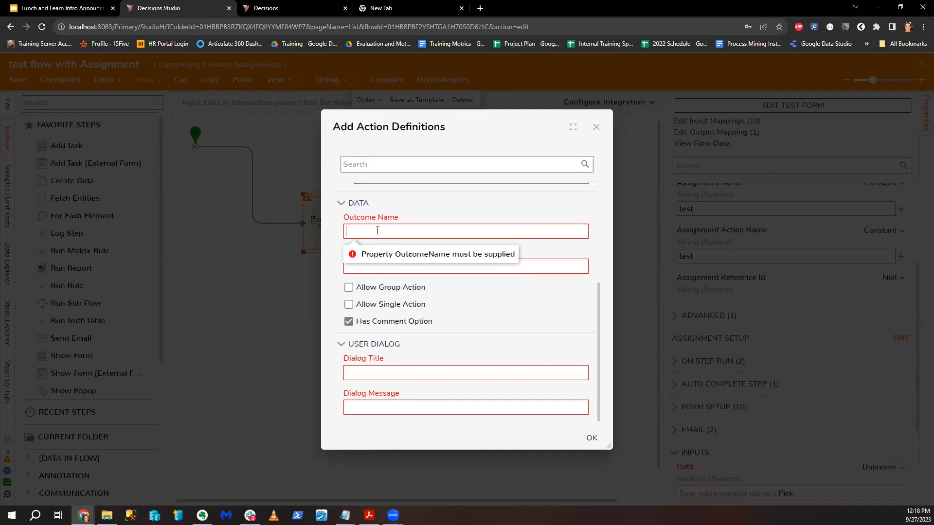
{"action": "type", "text": "llow"}
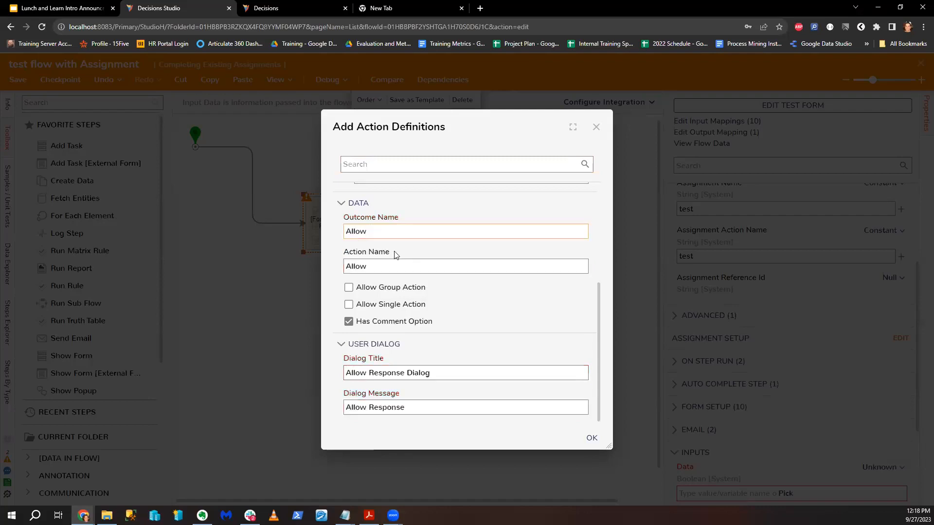
{"action": "left_click", "coordinate": [592, 438]}
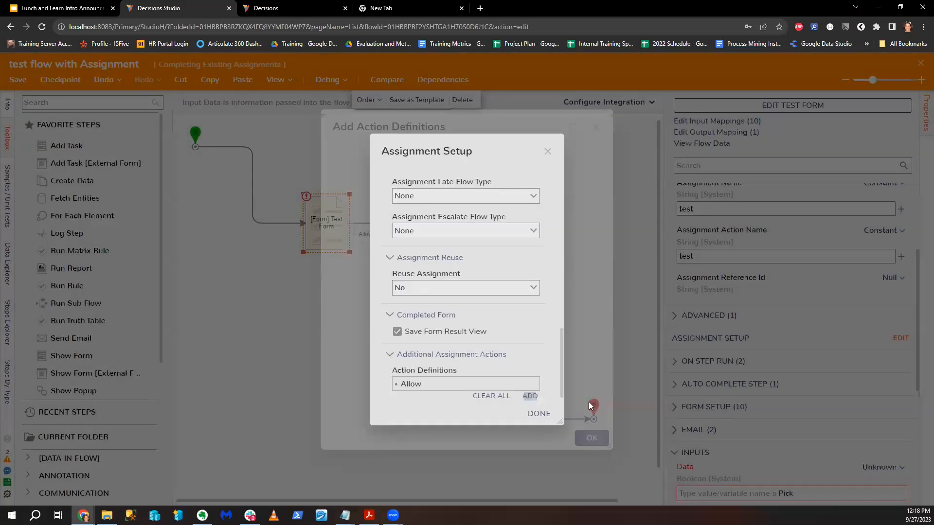
Step: Add a second action definition with the outcome name "Deny" and finish the assignment setup
{"action": "left_click", "coordinate": [529, 395]}
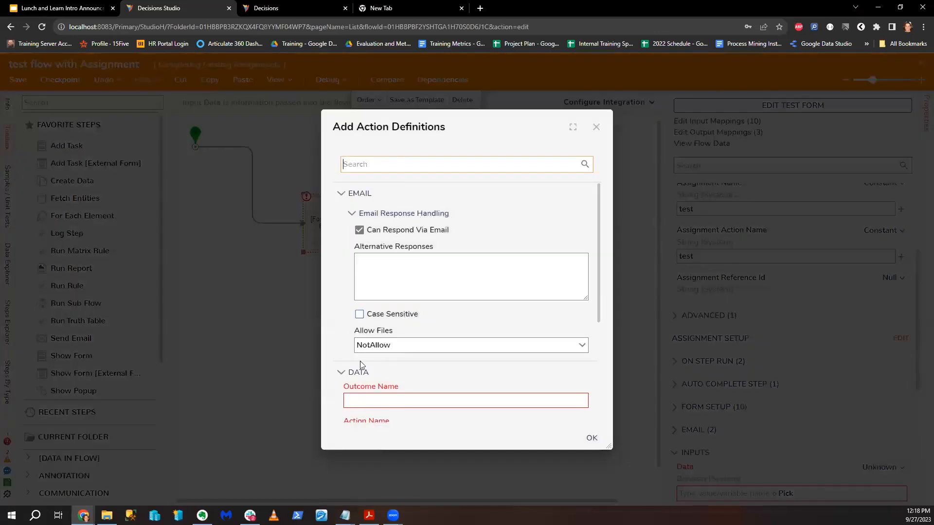
{"action": "left_click", "coordinate": [371, 396]}
{"action": "type", "text": "Deny"}
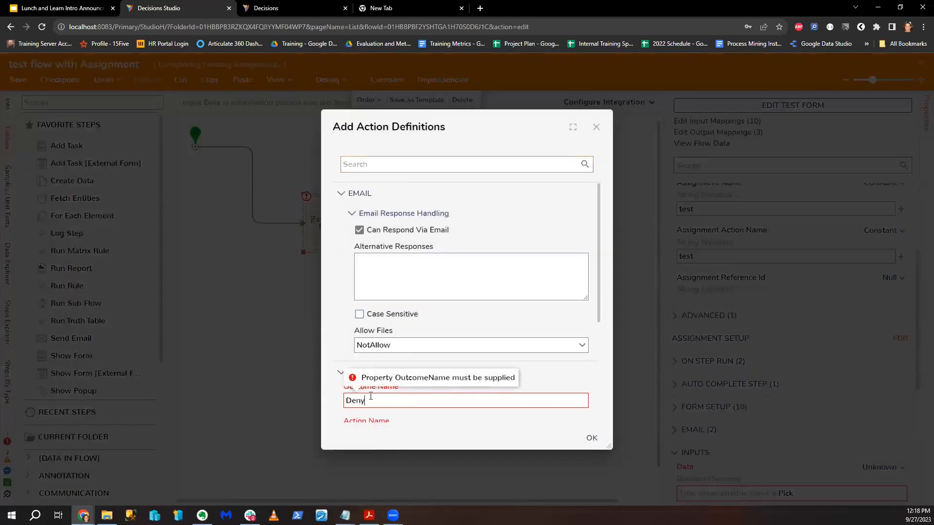
{"action": "left_click", "coordinate": [592, 438]}
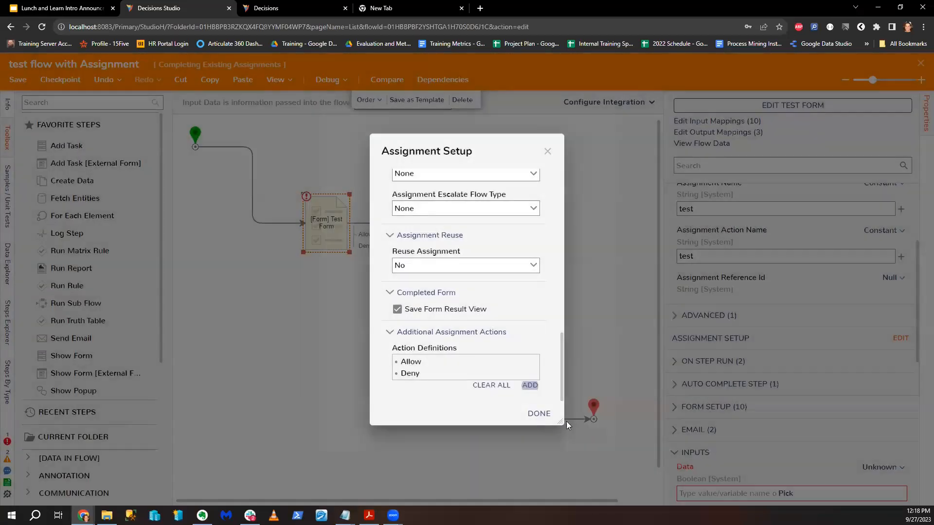
{"action": "left_click", "coordinate": [538, 414]}
Step: Connect the Test Form step's Allow and Deny outcomes to the end step, then save and close the flow
{"action": "left_click_drag", "start_coordinate": [382, 234], "coordinate": [596, 427]}
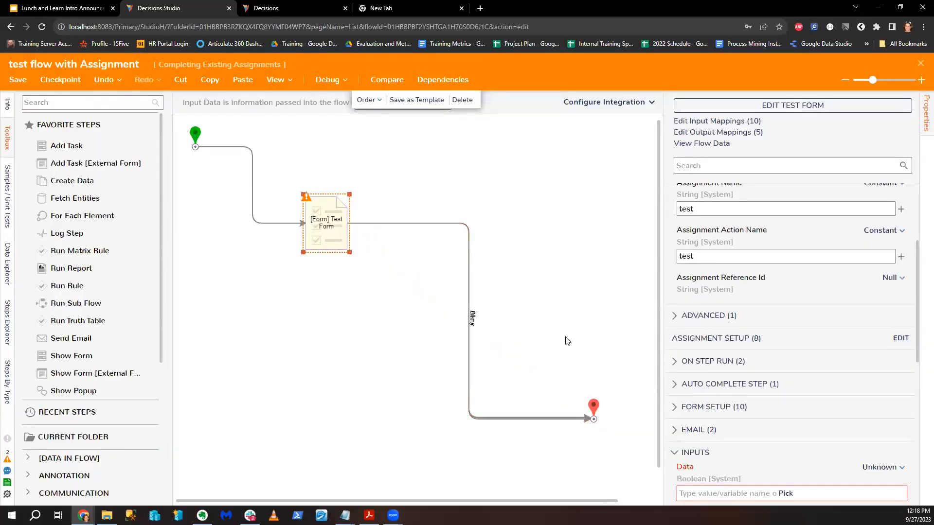
{"action": "left_click", "coordinate": [652, 273]}
{"action": "left_click", "coordinate": [921, 63]}
{"action": "left_click", "coordinate": [596, 334]}
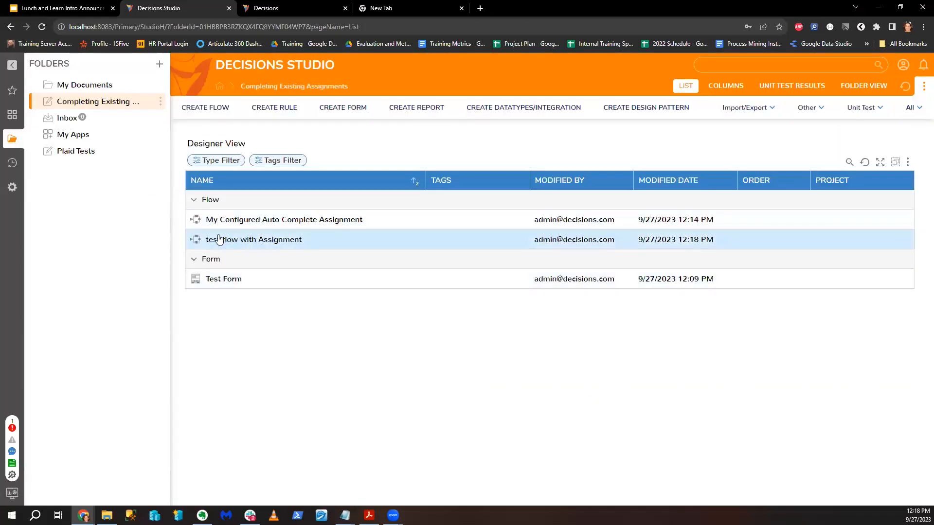
Step: Open both old "test" tasks in the Inbox and complete their forms to clear the list
{"action": "left_click", "coordinate": [67, 118]}
{"action": "left_click", "coordinate": [273, 159]}
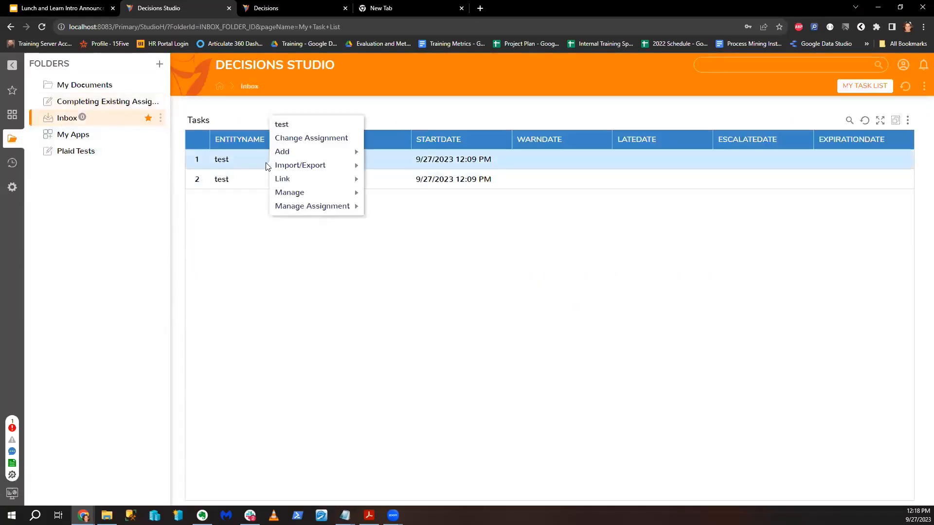
{"action": "left_click", "coordinate": [292, 122]}
{"action": "left_click", "coordinate": [628, 425]}
{"action": "left_click", "coordinate": [229, 159]}
{"action": "left_click", "coordinate": [264, 117]}
{"action": "left_click", "coordinate": [631, 432]}
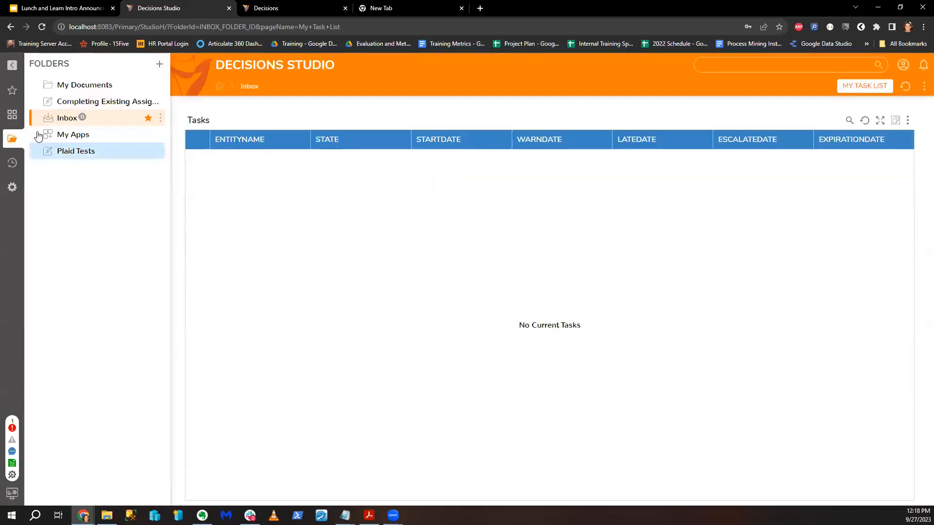
Step: Run "test flow with Assignment" three times from the Completing Existing Assignments folder to create new assignments, closing each run window
{"action": "left_click", "coordinate": [90, 101]}
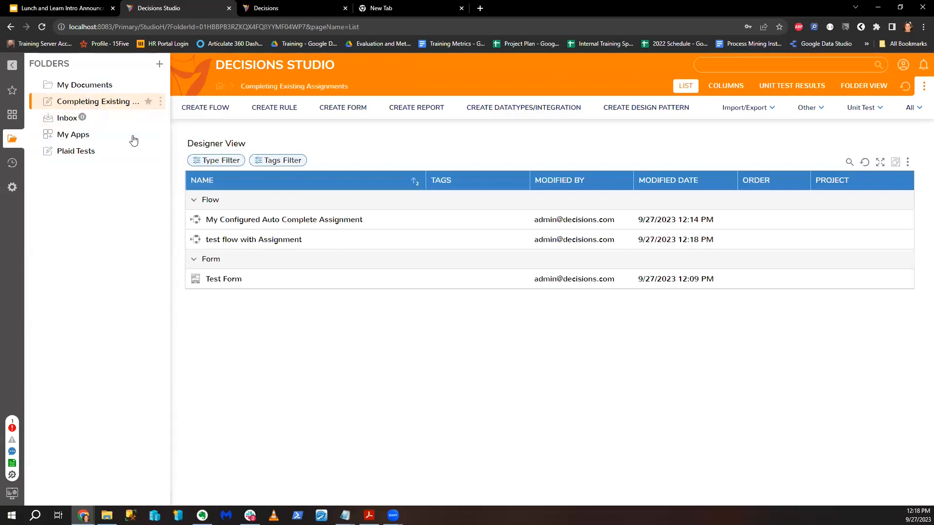
{"action": "left_click", "coordinate": [248, 241]}
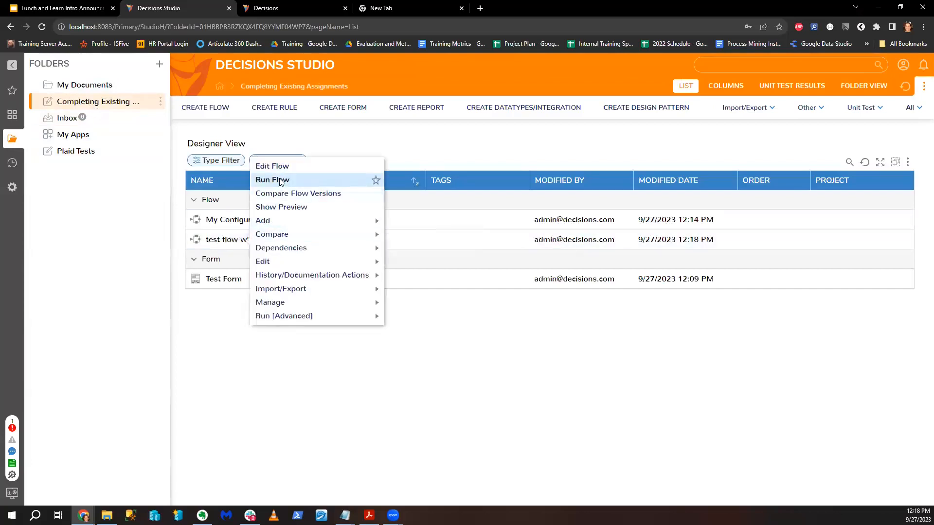
{"action": "left_click", "coordinate": [281, 180]}
{"action": "left_click", "coordinate": [567, 106]}
{"action": "left_click", "coordinate": [292, 240]}
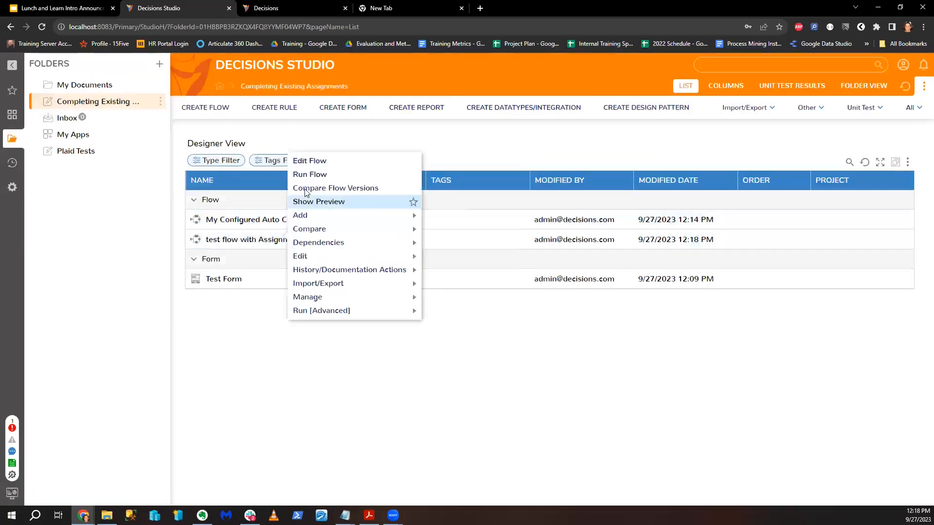
{"action": "left_click", "coordinate": [308, 175]}
{"action": "left_click", "coordinate": [567, 106]}
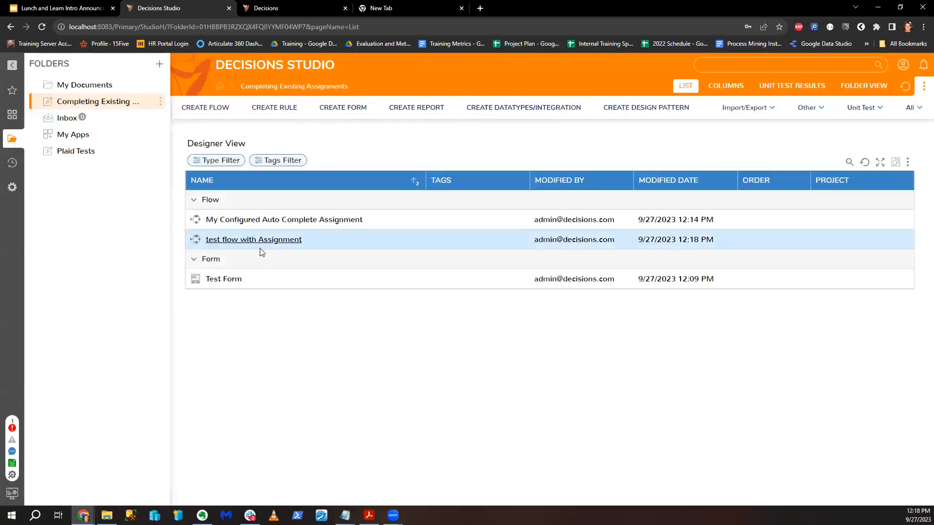
{"action": "left_click", "coordinate": [261, 246]}
{"action": "left_click", "coordinate": [309, 178]}
{"action": "left_click", "coordinate": [567, 106]}
Step: Open My Configured Auto Complete Assignment, check the Process Form Assignment Response step's response value, and close the flow
{"action": "double_click", "coordinate": [336, 220]}
{"action": "left_click", "coordinate": [375, 211]}
{"action": "scroll", "coordinate": [827, 435], "scroll_direction": "down", "scroll_amount": 4}
{"action": "left_click_drag", "start_coordinate": [827, 444], "coordinate": [675, 440]}
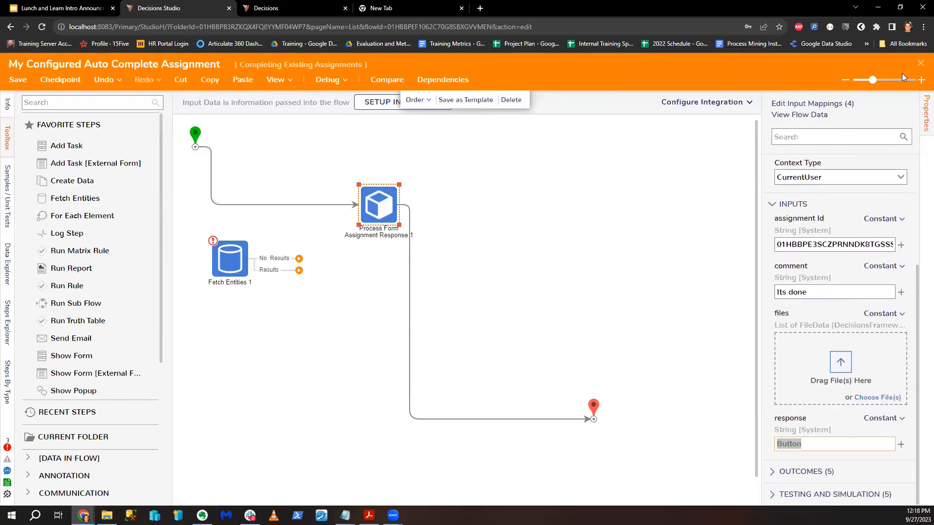
{"action": "left_click", "coordinate": [920, 63]}
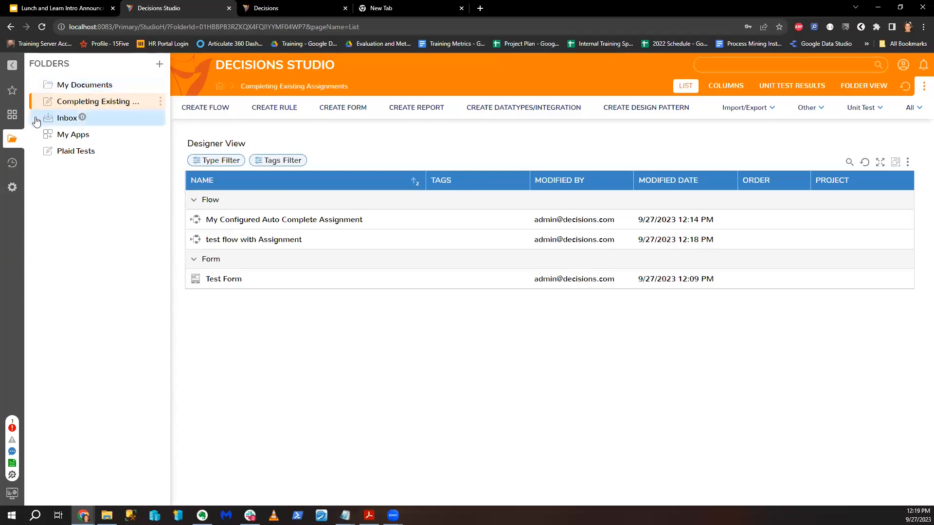
Step: Get the form assignment ID of the first "test" task in the Inbox and copy it
{"action": "left_click", "coordinate": [63, 135]}
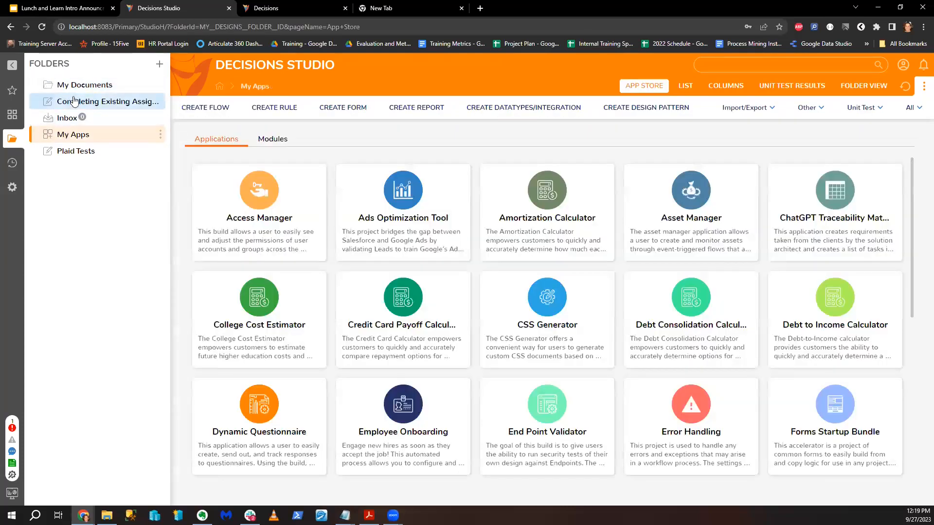
{"action": "left_click", "coordinate": [74, 101]}
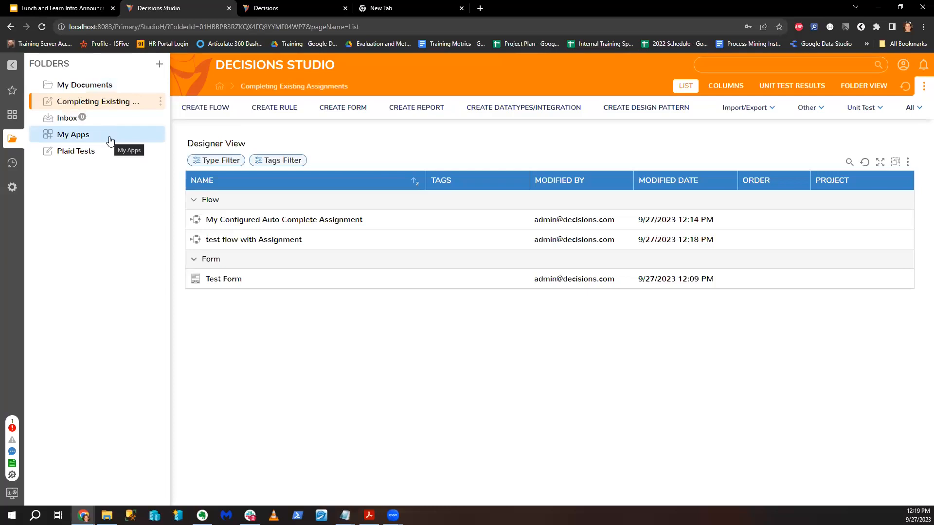
{"action": "left_click", "coordinate": [67, 118]}
{"action": "right_click", "coordinate": [239, 164]}
{"action": "mouse_move", "coordinate": [292, 179]}
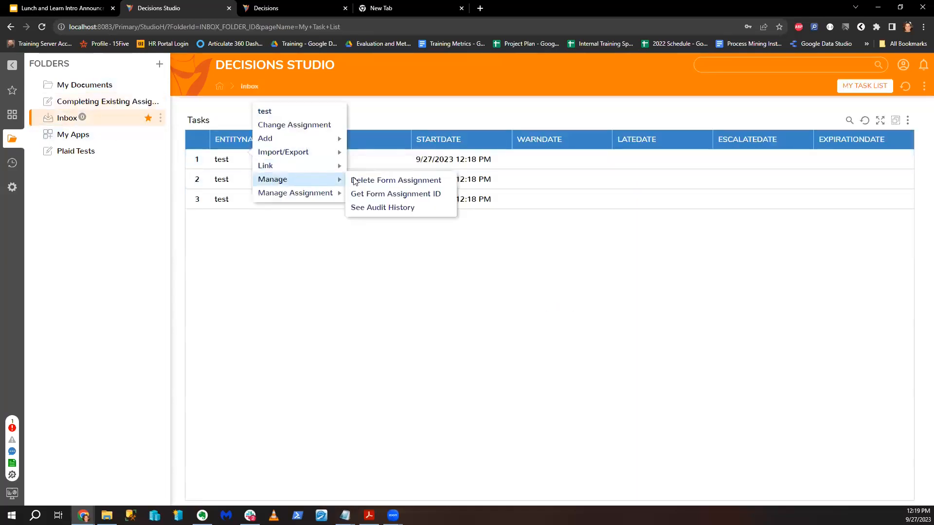
{"action": "left_click", "coordinate": [419, 194]}
{"action": "left_click", "coordinate": [414, 316]}
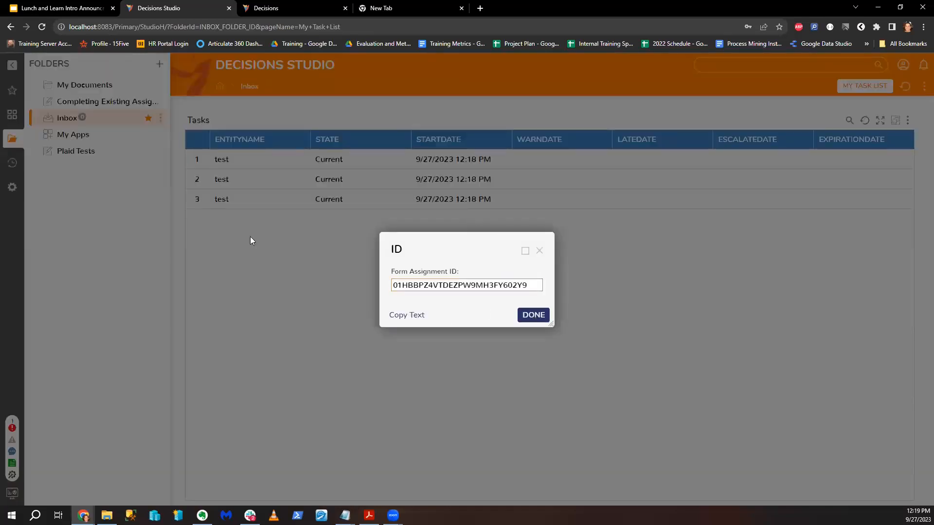
Step: Open My Configured Auto Complete Assignment from Completing Existing Assignments and paste the copied ID as the Process Form Assignment Response step's assignment Id
{"action": "left_click", "coordinate": [73, 101]}
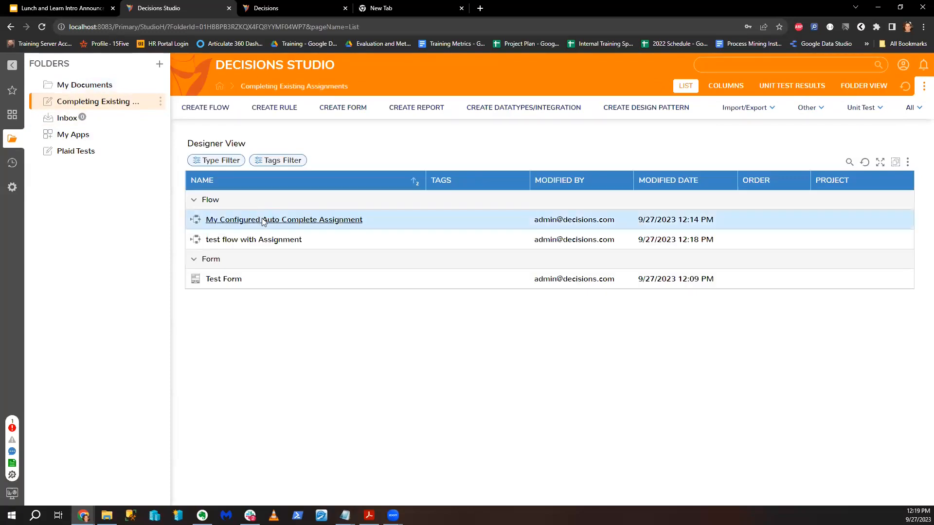
{"action": "left_click", "coordinate": [263, 219]}
{"action": "left_click", "coordinate": [372, 207]}
{"action": "left_click", "coordinate": [825, 403]}
{"action": "key", "text": "ctrl+a"}
{"action": "key", "text": "ctrl+v"}
Step: Set the Process Form Assignment Response step's response to "Allow"
{"action": "scroll", "coordinate": [822, 408], "scroll_direction": "down", "scroll_amount": 3}
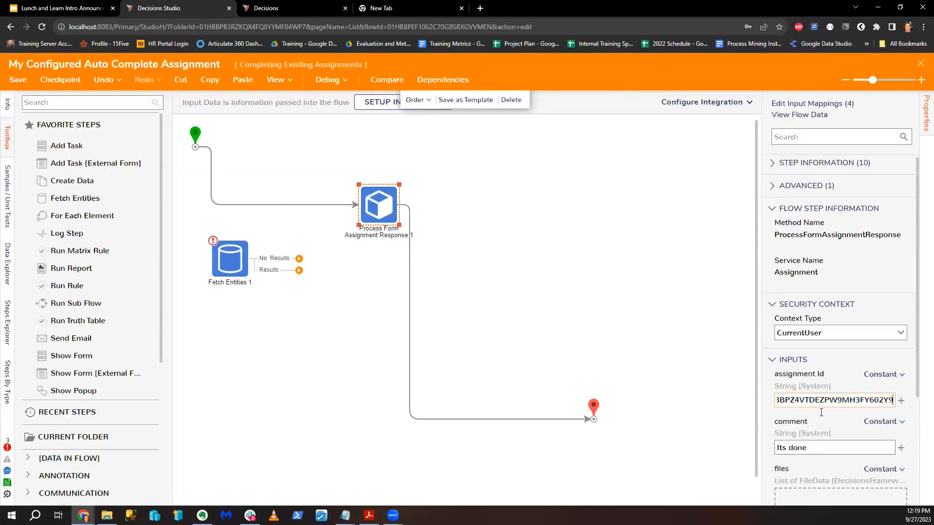
{"action": "double_click", "coordinate": [816, 444]}
{"action": "type", "text": "Aloow"}
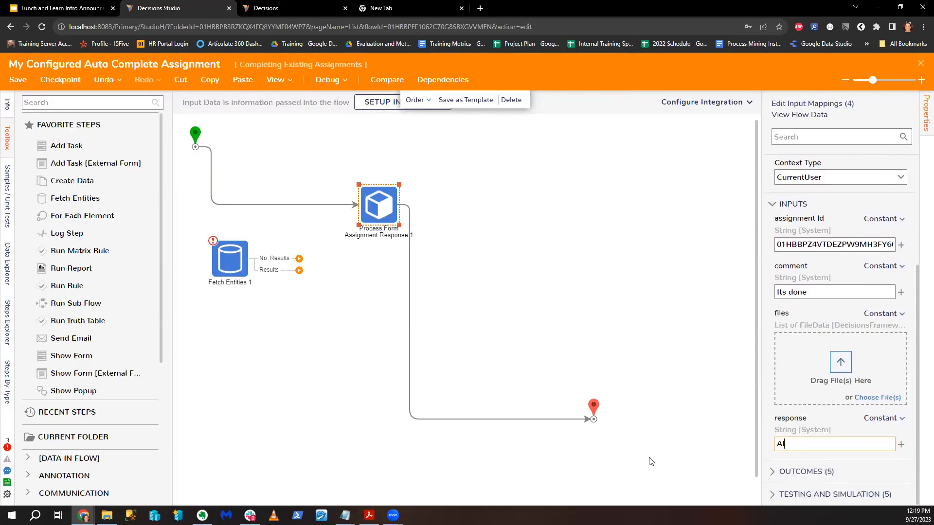
{"action": "left_click", "coordinate": [556, 269]}
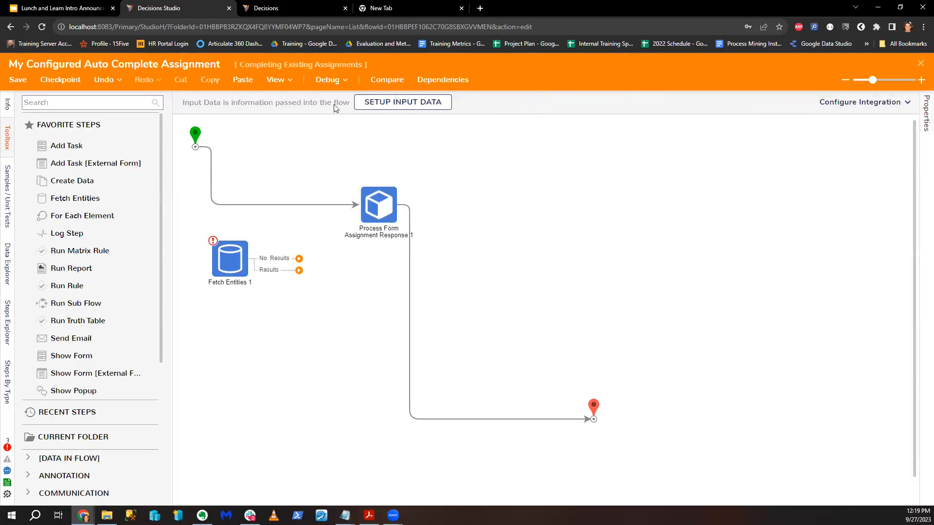
Step: Debug the flow, view the Process Form Assignment Response step's input and output data, and close the debugger
{"action": "left_click", "coordinate": [326, 81]}
{"action": "left_click", "coordinate": [502, 238]}
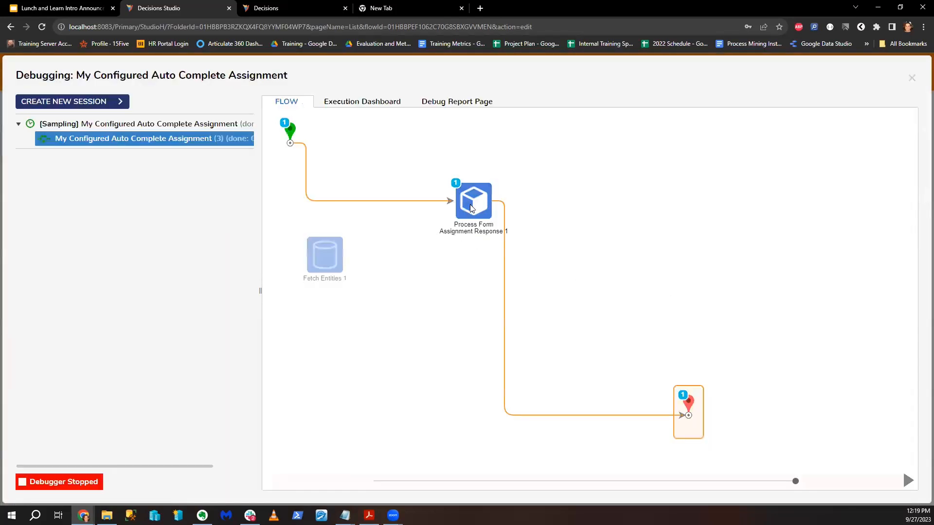
{"action": "mouse_move", "coordinate": [470, 204]}
{"action": "left_click", "coordinate": [529, 219]}
{"action": "left_click", "coordinate": [701, 224]}
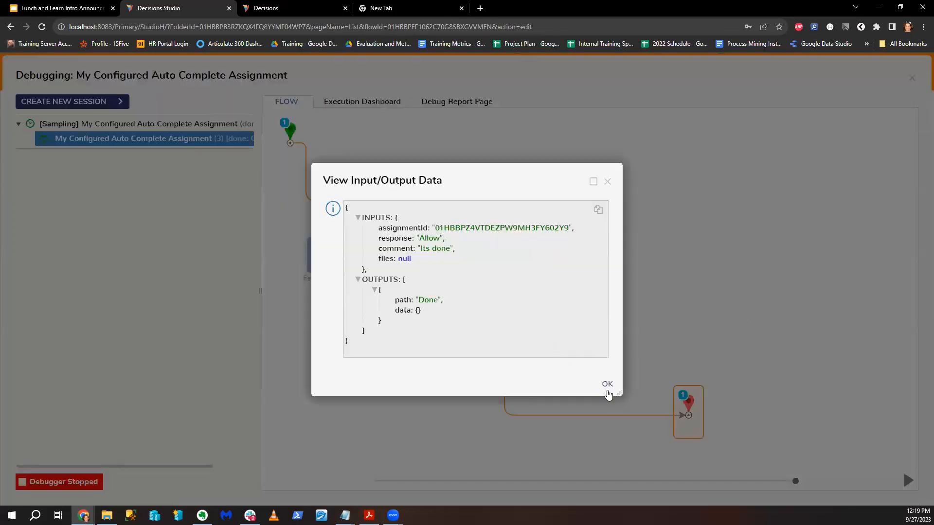
{"action": "left_click_drag", "start_coordinate": [616, 391], "coordinate": [818, 452]}
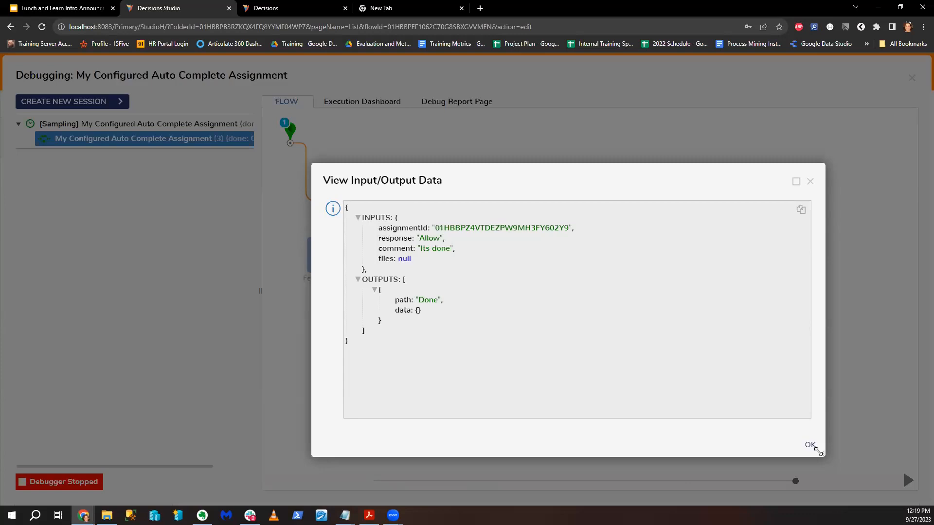
{"action": "left_click", "coordinate": [810, 181]}
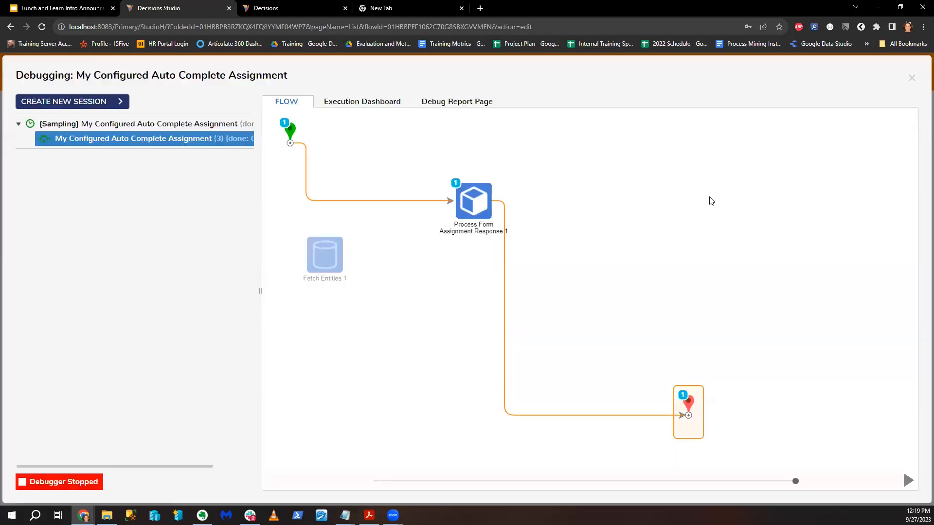
{"action": "left_click", "coordinate": [912, 77]}
Step: Disconnect Process Form Assignment Response from the start, then connect the start to Fetch Entities 1 and its Results outcome to the end step
{"action": "left_click", "coordinate": [387, 209]}
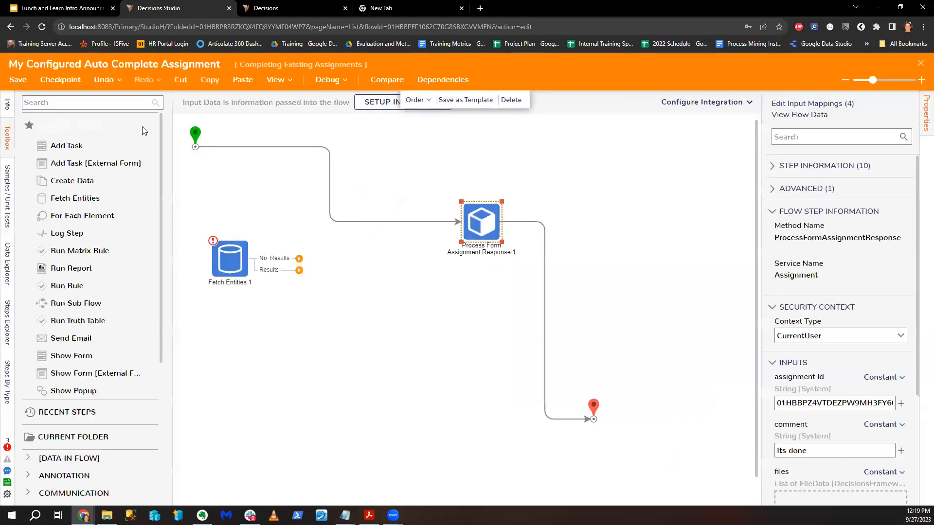
{"action": "left_click", "coordinate": [298, 146]}
{"action": "key", "text": "Delete"}
{"action": "left_click_drag", "start_coordinate": [229, 150], "coordinate": [228, 256]}
{"action": "left_click_drag", "start_coordinate": [306, 258], "coordinate": [609, 415]}
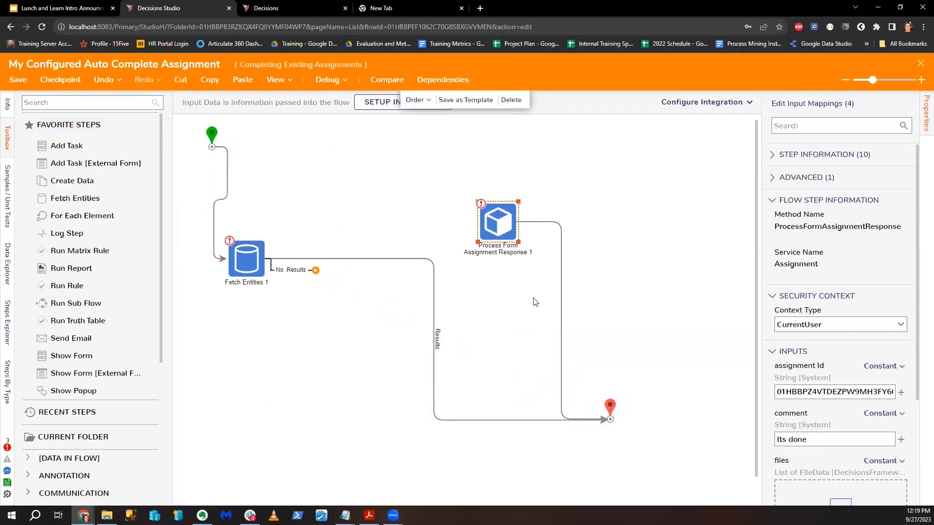
Step: Debug the rewired flow and open the output data of Fetch Entities 1
{"action": "left_click", "coordinate": [328, 80]}
{"action": "left_click", "coordinate": [443, 227]}
{"action": "left_click", "coordinate": [326, 258]}
{"action": "left_click", "coordinate": [440, 269]}
{"action": "left_click", "coordinate": [491, 279]}
Step: Examine the fetched assignments' IDs, flow names, assigned users and states in the enlarged output data, then close the debugger
{"action": "scroll", "coordinate": [490, 287], "scroll_direction": "down", "scroll_amount": 5}
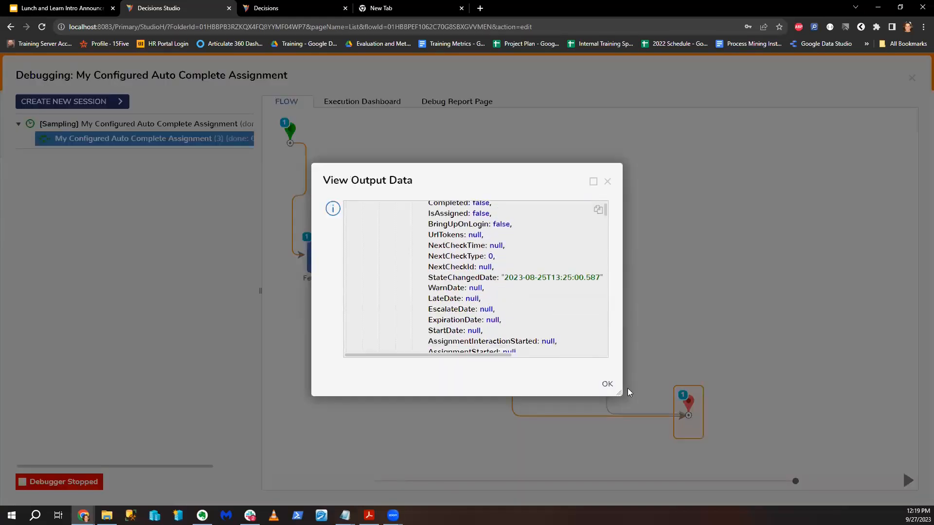
{"action": "left_click_drag", "start_coordinate": [617, 390], "coordinate": [833, 461]}
{"action": "scroll", "coordinate": [558, 347], "scroll_direction": "up", "scroll_amount": 1}
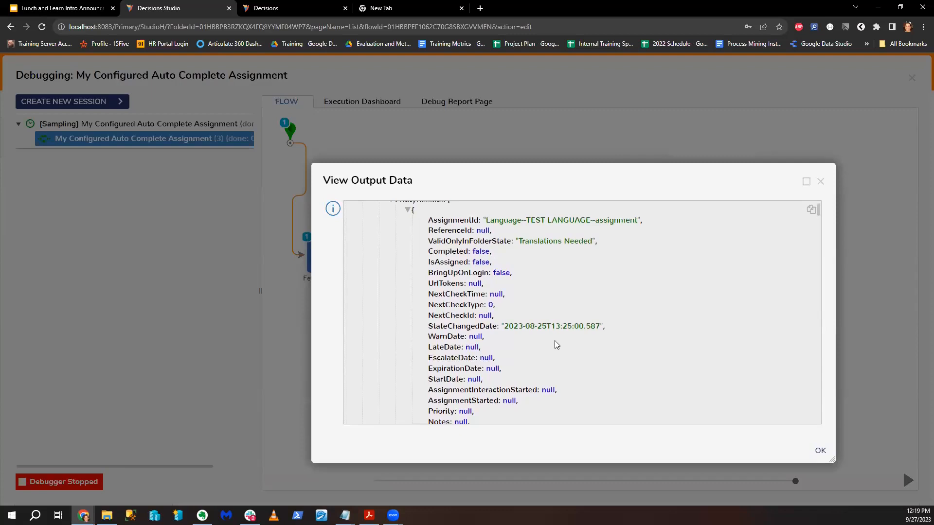
{"action": "scroll", "coordinate": [556, 344], "scroll_direction": "down", "scroll_amount": 3}
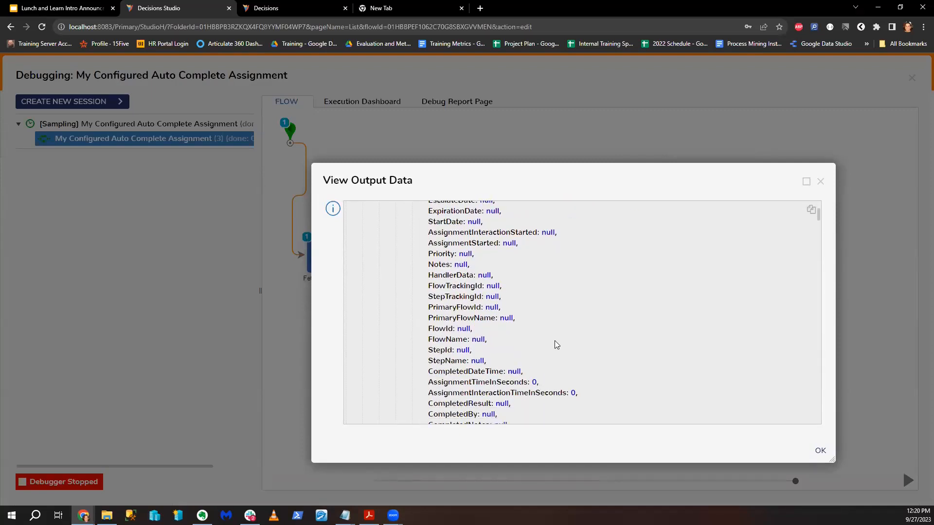
{"action": "scroll", "coordinate": [556, 345], "scroll_direction": "down", "scroll_amount": 1}
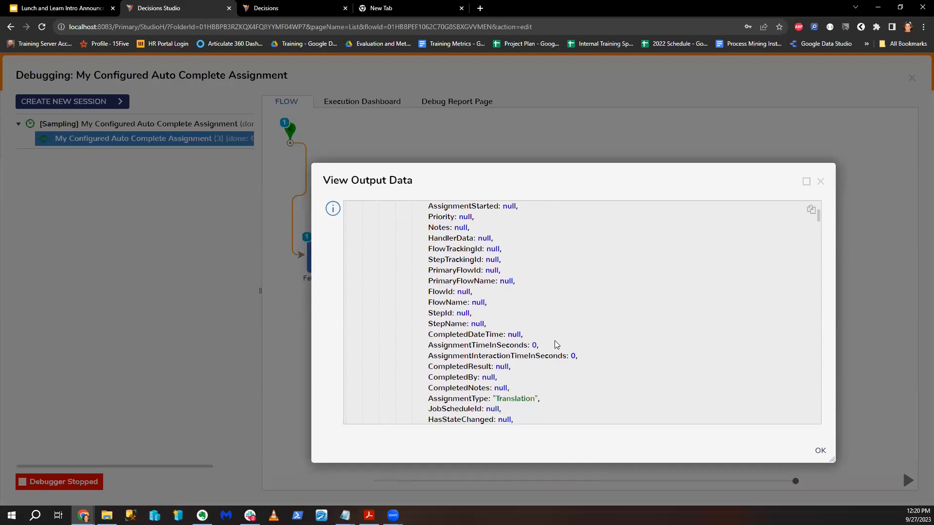
{"action": "scroll", "coordinate": [556, 344], "scroll_direction": "down", "scroll_amount": 1}
{"action": "scroll", "coordinate": [557, 344], "scroll_direction": "down", "scroll_amount": 1}
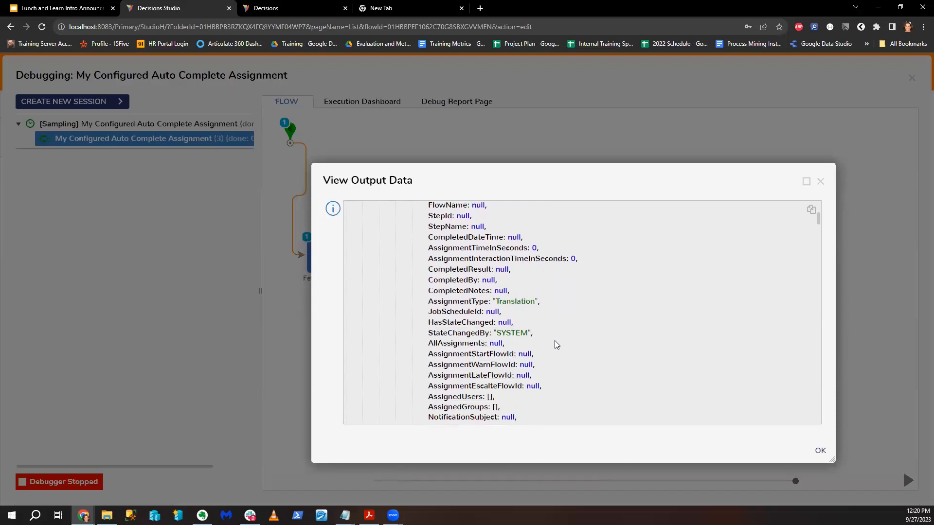
{"action": "scroll", "coordinate": [557, 344], "scroll_direction": "down", "scroll_amount": 2}
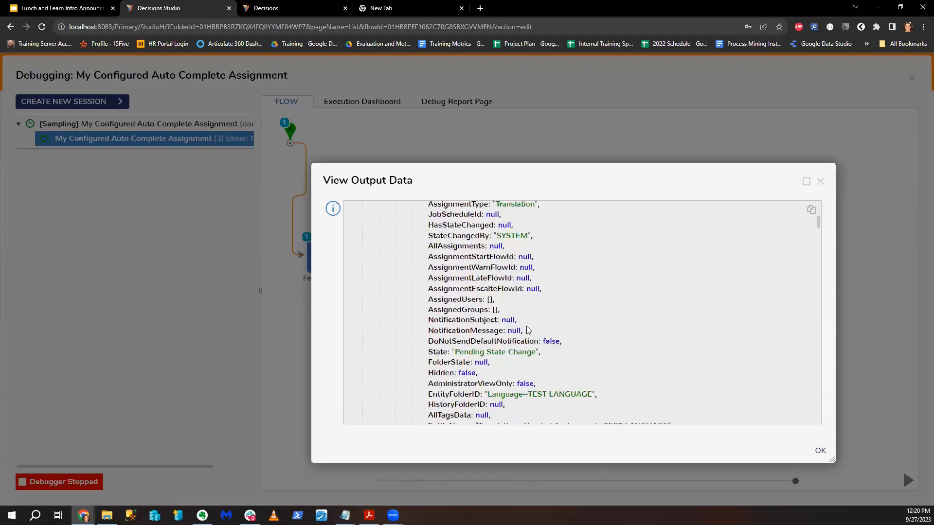
{"action": "scroll", "coordinate": [529, 331], "scroll_direction": "down", "scroll_amount": 1}
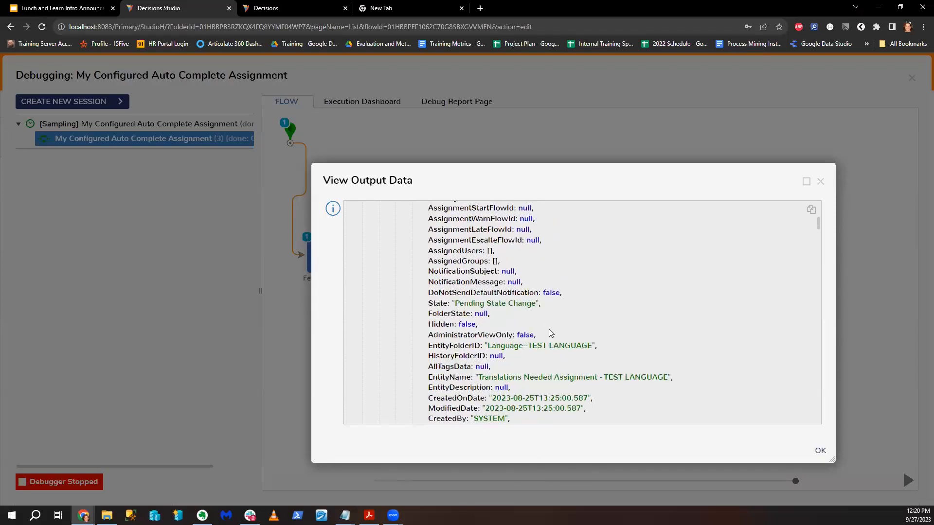
{"action": "scroll", "coordinate": [550, 332], "scroll_direction": "down", "scroll_amount": 1}
{"action": "scroll", "coordinate": [549, 333], "scroll_direction": "down", "scroll_amount": 1}
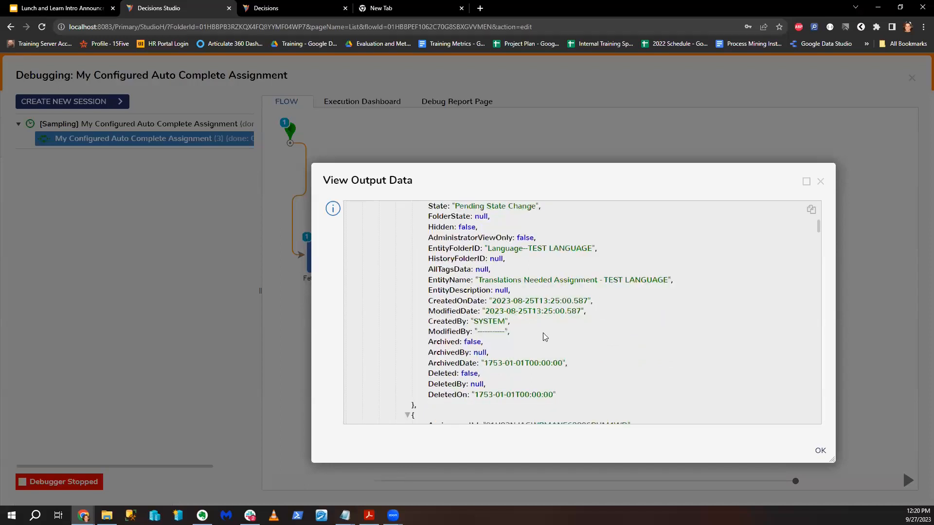
{"action": "scroll", "coordinate": [508, 339], "scroll_direction": "down", "scroll_amount": 1}
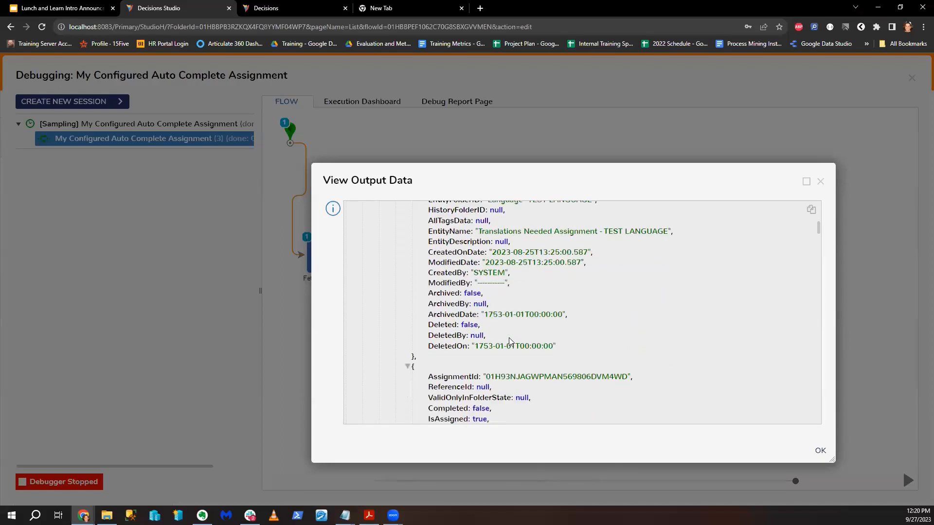
{"action": "scroll", "coordinate": [509, 340], "scroll_direction": "down", "scroll_amount": 4}
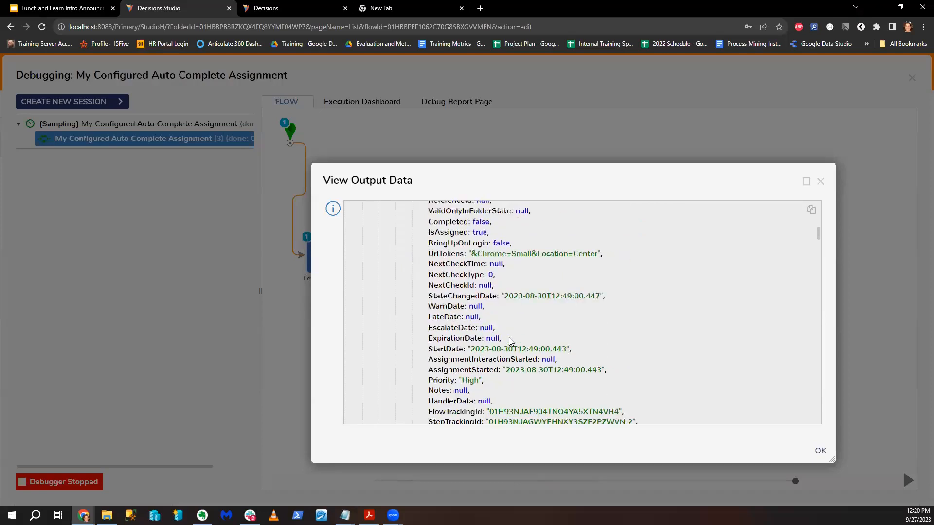
{"action": "scroll", "coordinate": [510, 337], "scroll_direction": "down", "scroll_amount": 2}
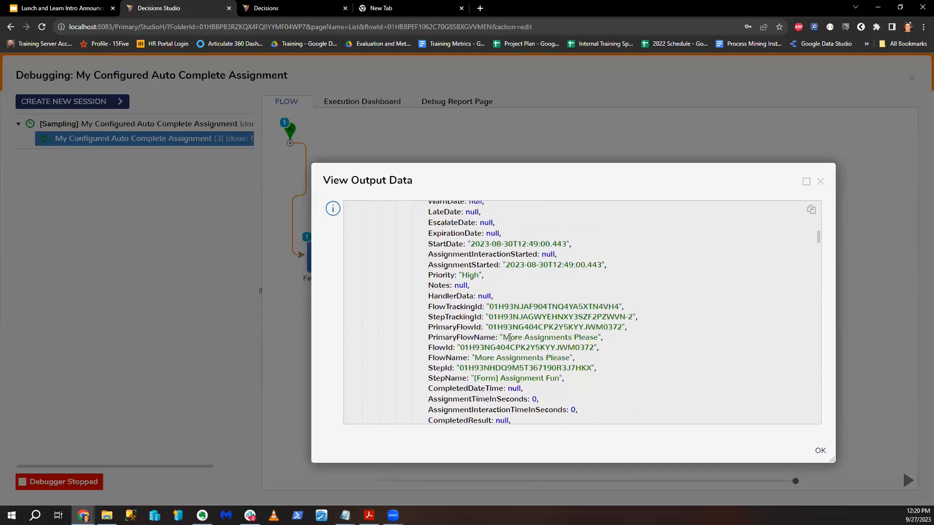
{"action": "left_click_drag", "start_coordinate": [504, 338], "coordinate": [564, 338]}
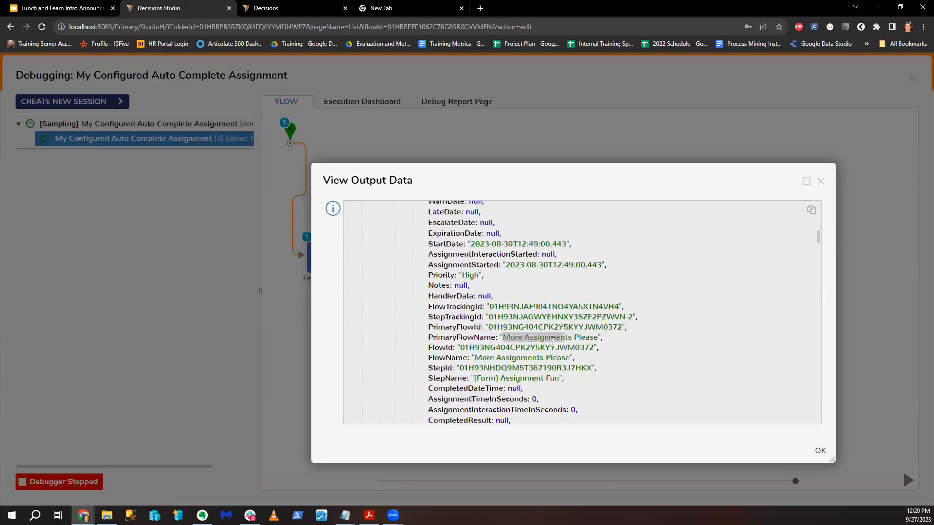
{"action": "scroll", "coordinate": [552, 341], "scroll_direction": "down", "scroll_amount": 1}
{"action": "scroll", "coordinate": [553, 342], "scroll_direction": "down", "scroll_amount": 2}
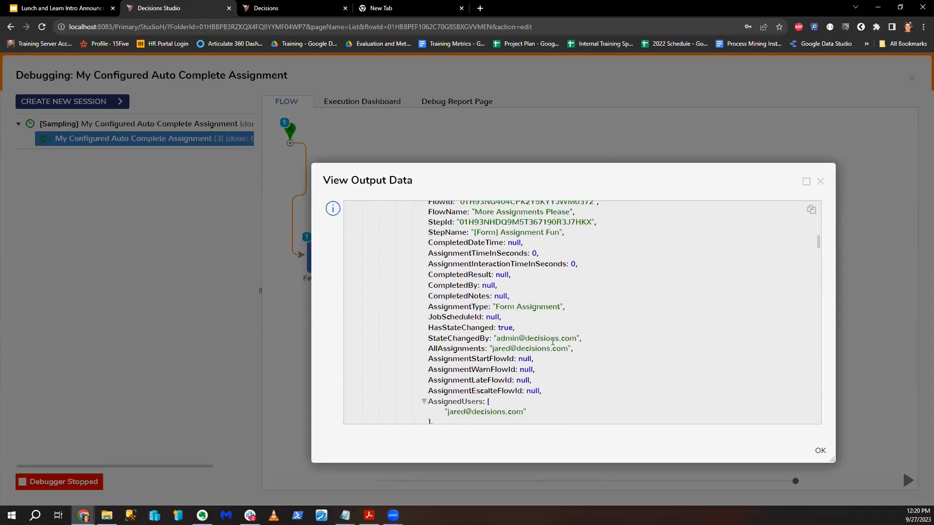
{"action": "scroll", "coordinate": [552, 342], "scroll_direction": "down", "scroll_amount": 2}
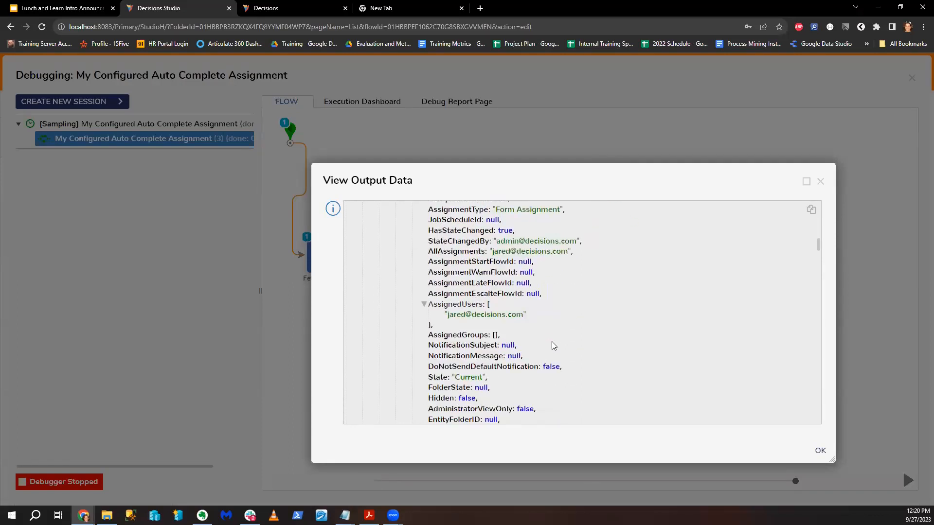
{"action": "scroll", "coordinate": [554, 346], "scroll_direction": "down", "scroll_amount": 2}
{"action": "scroll", "coordinate": [554, 346], "scroll_direction": "down", "scroll_amount": 4}
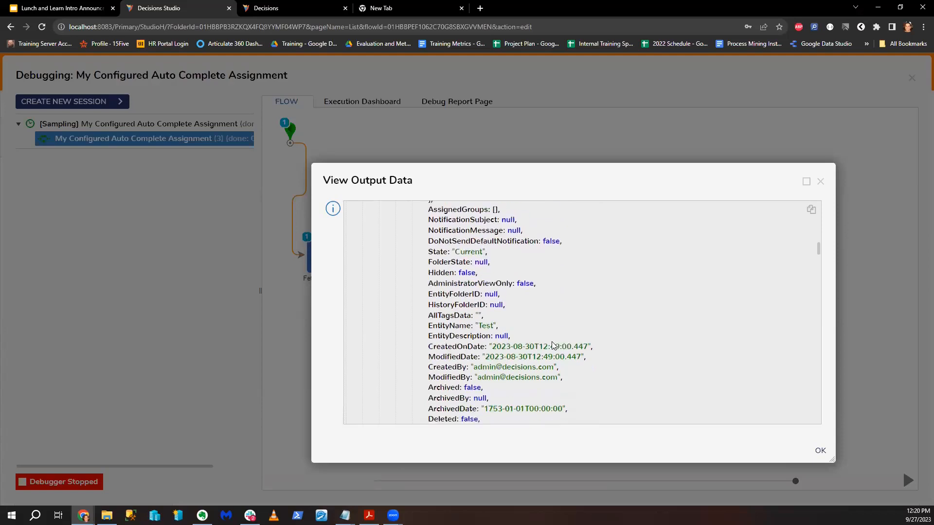
{"action": "scroll", "coordinate": [554, 346], "scroll_direction": "up", "scroll_amount": 3}
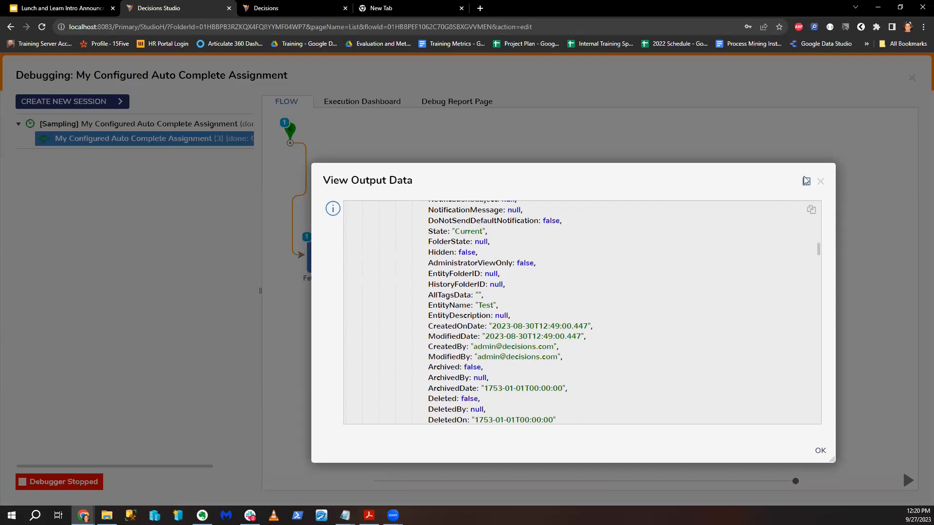
{"action": "left_click", "coordinate": [820, 182]}
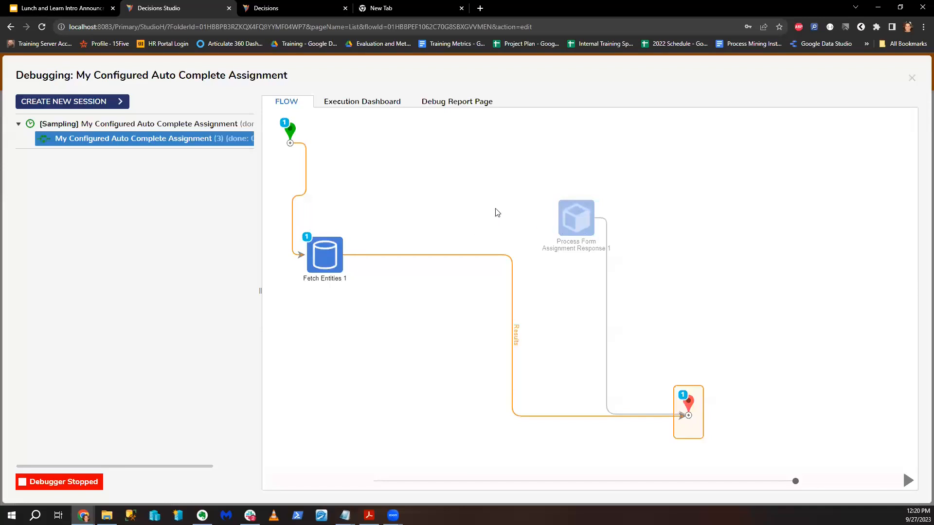
{"action": "left_click", "coordinate": [912, 78]}
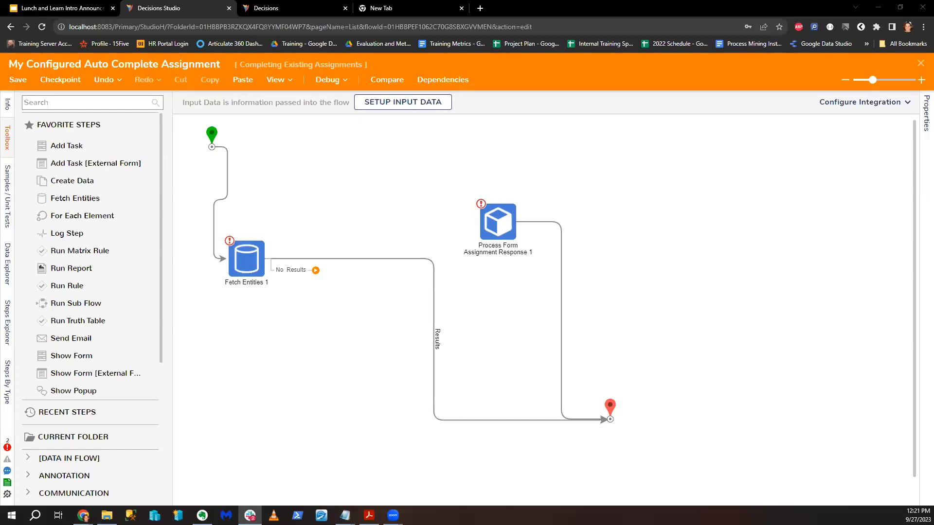
Step: Load the localhost Decisions Studio in the empty browser tab
{"action": "left_click", "coordinate": [261, 10]}
{"action": "left_click", "coordinate": [182, 10]}
{"action": "left_click", "coordinate": [450, 14]}
{"action": "left_click", "coordinate": [410, 26]}
{"action": "type", "text": "loc"}
{"action": "key", "text": "Return"}
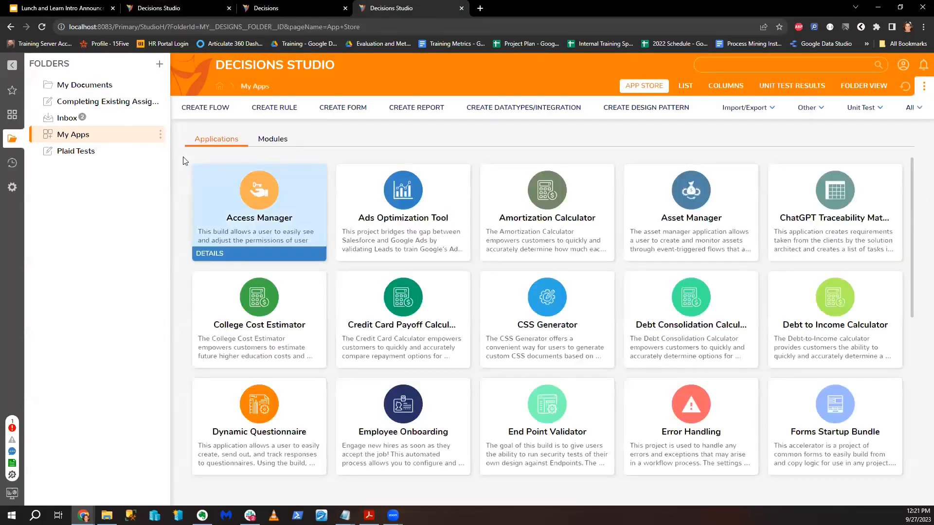
Step: Open "test flow with Assignment" from Completing Existing Assignments and open the Assignment Setup of its Test Form step
{"action": "left_click", "coordinate": [98, 102]}
{"action": "left_click", "coordinate": [302, 243]}
{"action": "left_click", "coordinate": [348, 242]}
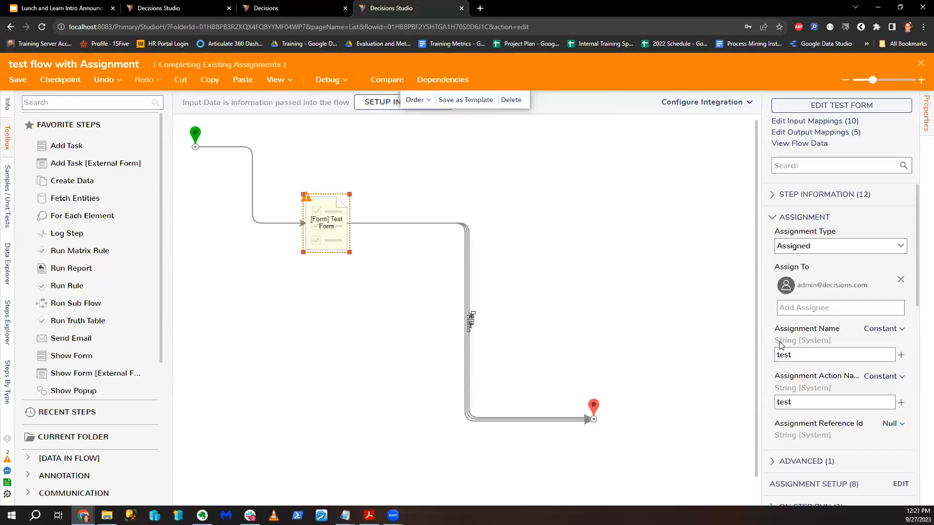
{"action": "left_click", "coordinate": [901, 484]}
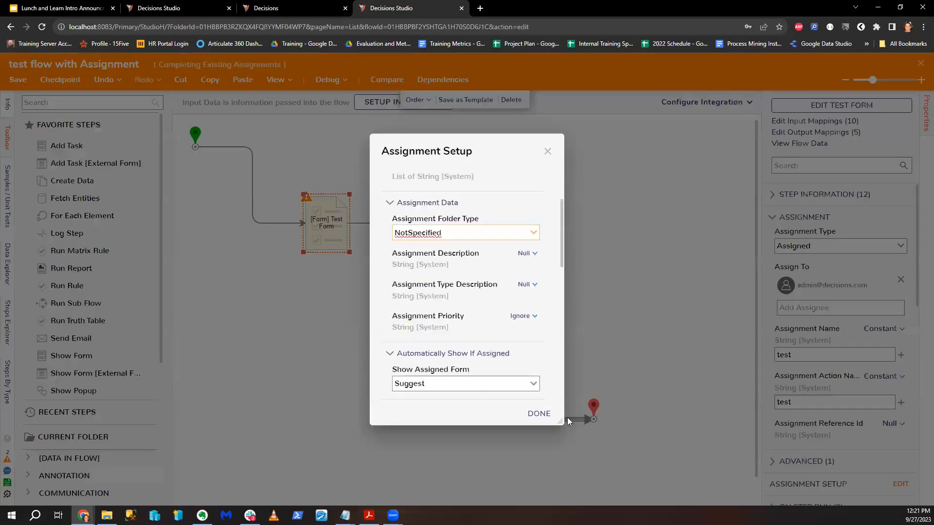
Step: Review the remaining Assignment Setup settings down to Additional Assignment Actions, then close the dialog
{"action": "scroll", "coordinate": [511, 403], "scroll_direction": "down", "scroll_amount": 6}
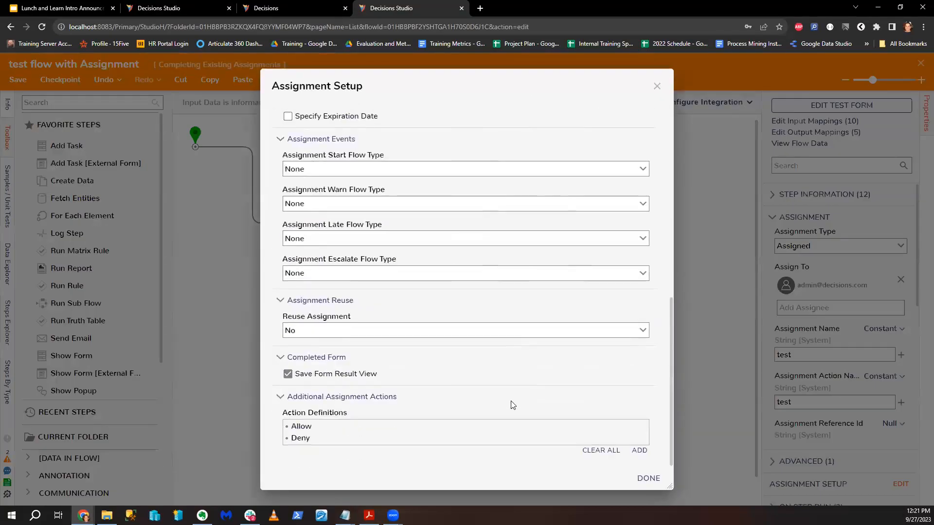
{"action": "left_click_drag", "start_coordinate": [670, 487], "coordinate": [601, 488]}
{"action": "left_click_drag", "start_coordinate": [455, 81], "coordinate": [485, 68]}
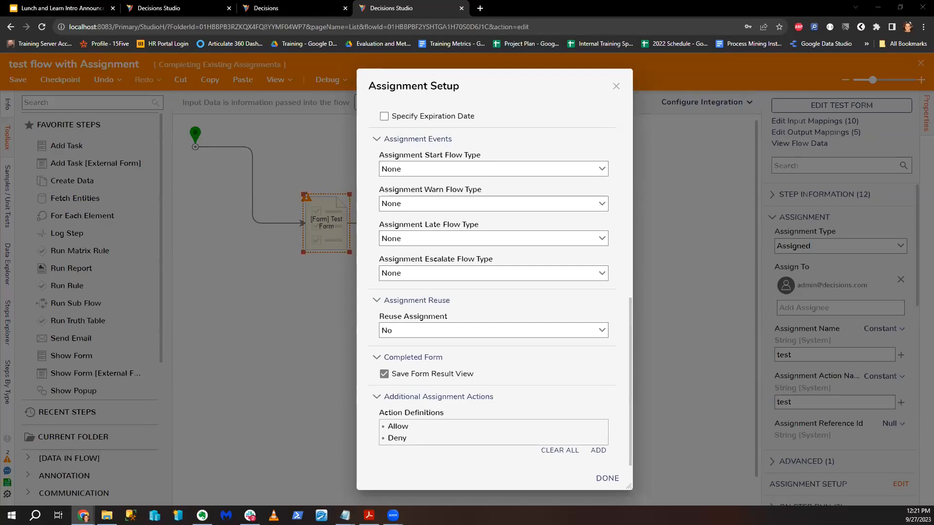
{"action": "left_click", "coordinate": [616, 86]}
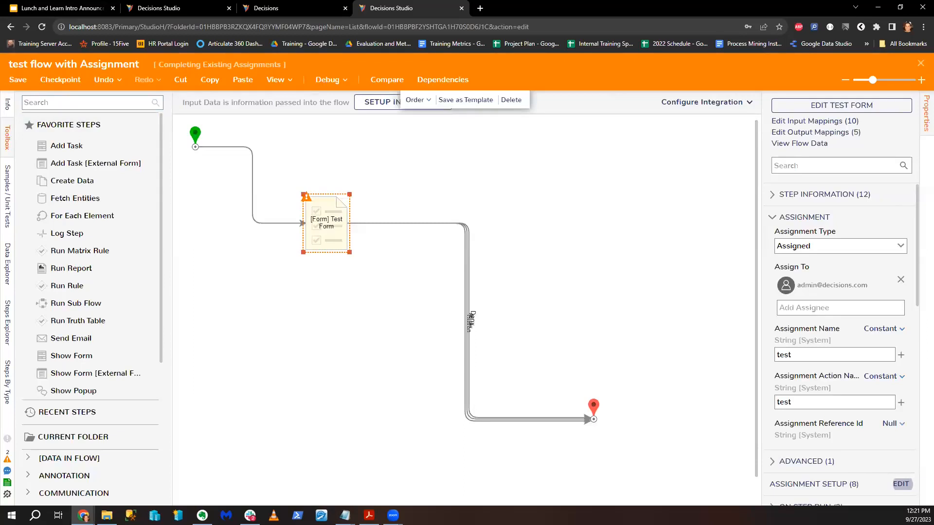
Step: Place a GetAssignmentAction step from the Integration > Internal Services > Assignment category below the Test Form step
{"action": "scroll", "coordinate": [73, 351], "scroll_direction": "down", "scroll_amount": 4}
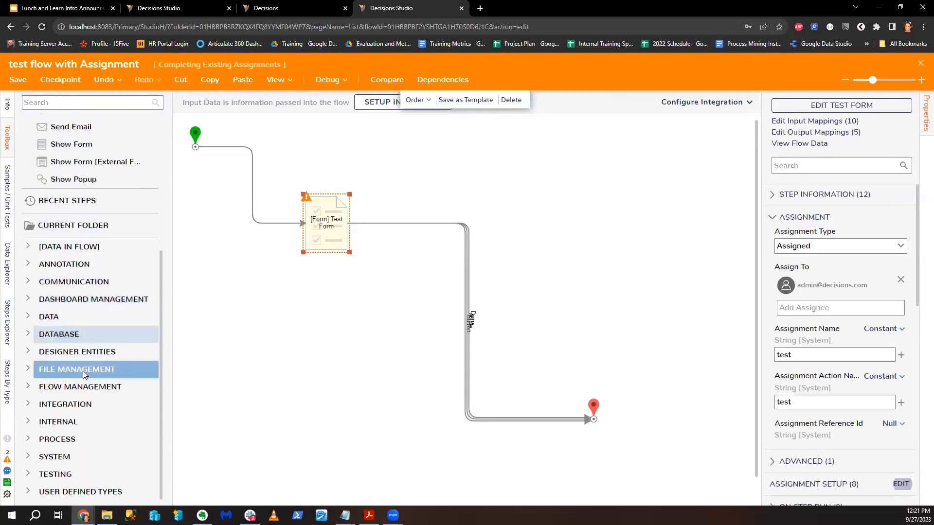
{"action": "left_click", "coordinate": [26, 404]}
{"action": "left_click", "coordinate": [39, 354]}
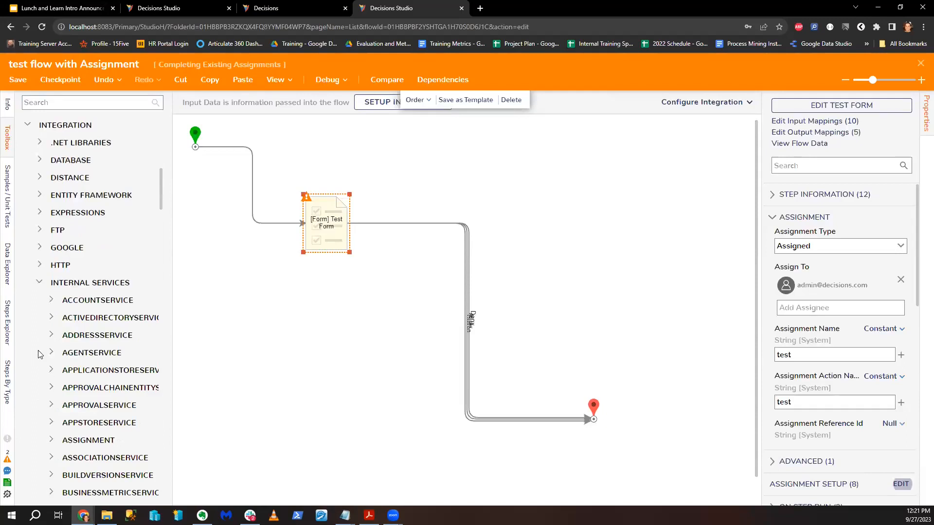
{"action": "scroll", "coordinate": [39, 354], "scroll_direction": "down", "scroll_amount": 3}
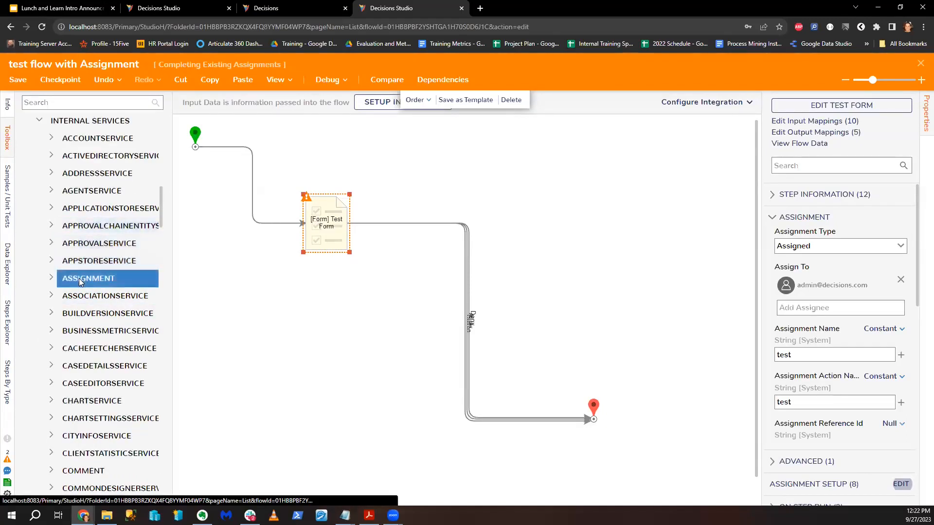
{"action": "left_click", "coordinate": [52, 279]}
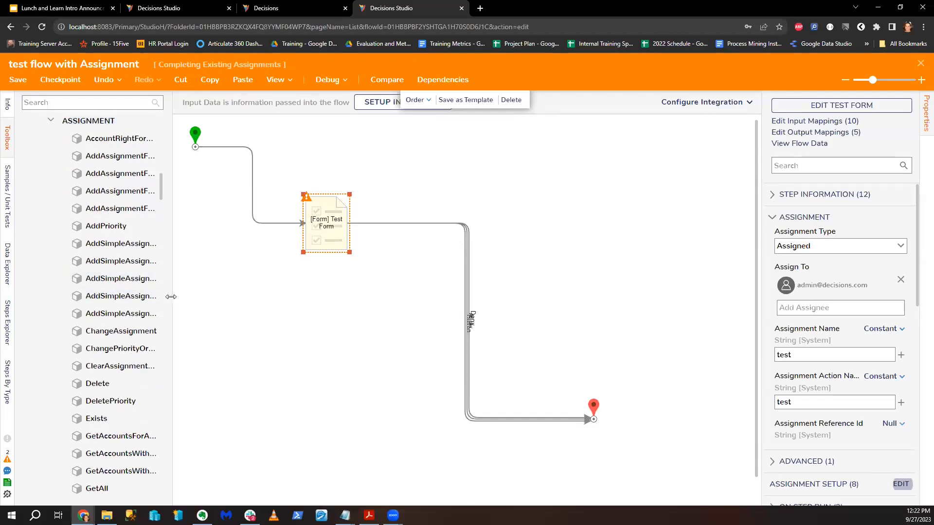
{"action": "left_click_drag", "start_coordinate": [171, 297], "coordinate": [324, 306]}
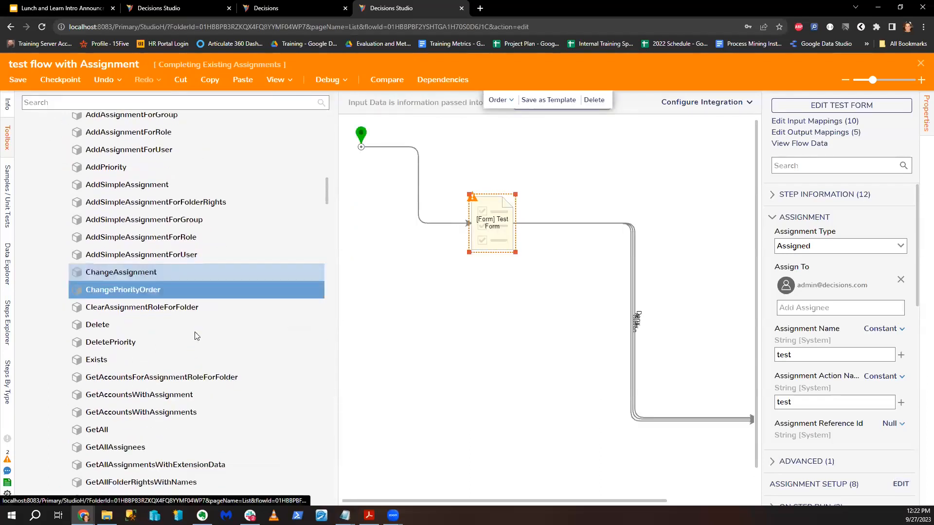
{"action": "scroll", "coordinate": [195, 332], "scroll_direction": "down", "scroll_amount": 1}
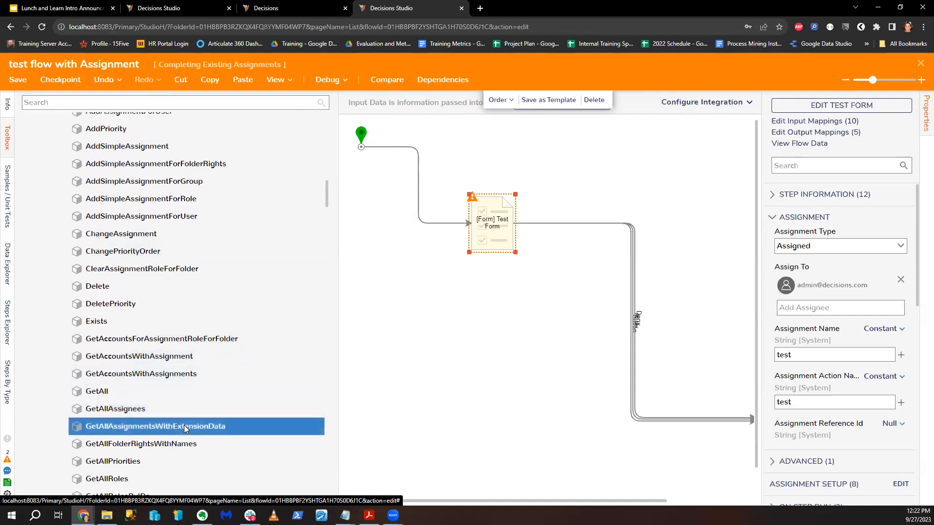
{"action": "scroll", "coordinate": [184, 424], "scroll_direction": "down", "scroll_amount": 2}
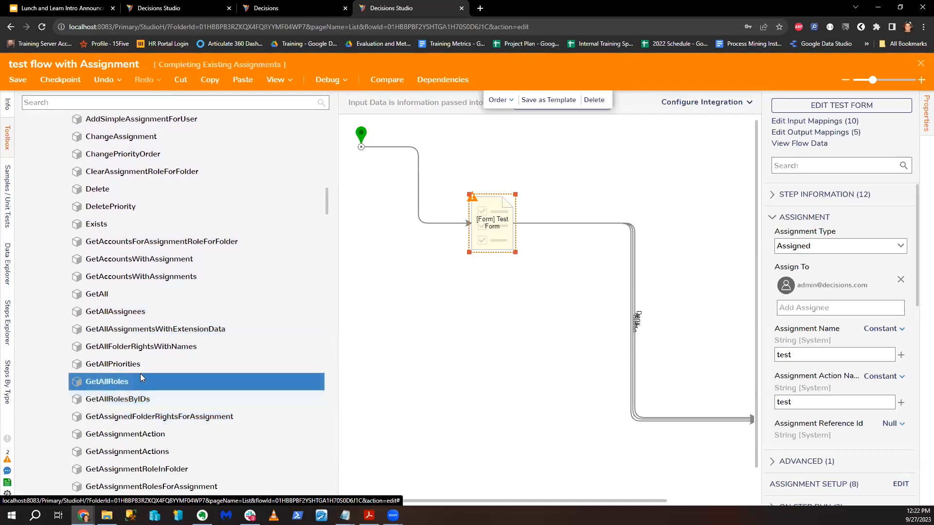
{"action": "left_click_drag", "start_coordinate": [146, 436], "coordinate": [424, 374]}
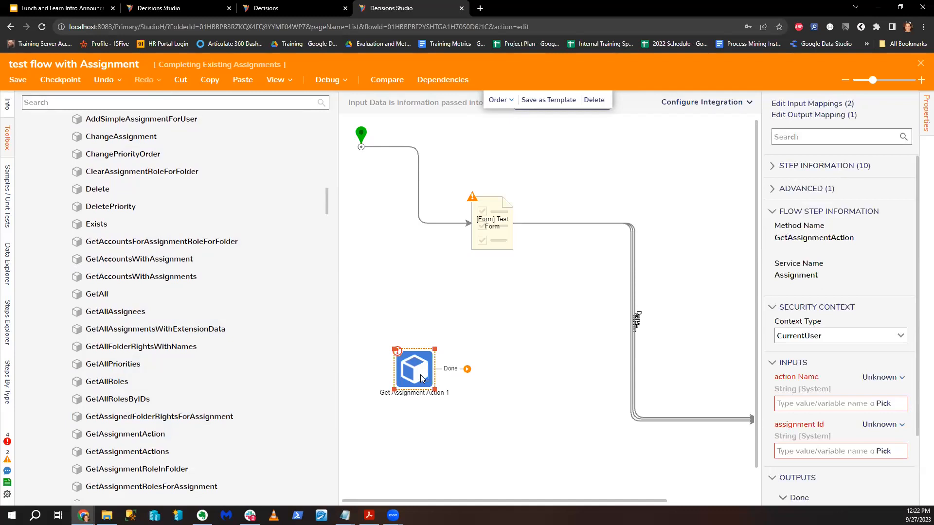
Step: Try connecting the flow's start to Get Assignment Action 1, check its required inputs, and close the flow without saving
{"action": "left_click_drag", "start_coordinate": [420, 375], "coordinate": [418, 300]}
{"action": "left_click", "coordinate": [418, 162]}
{"action": "left_click_drag", "start_coordinate": [397, 147], "coordinate": [399, 275]}
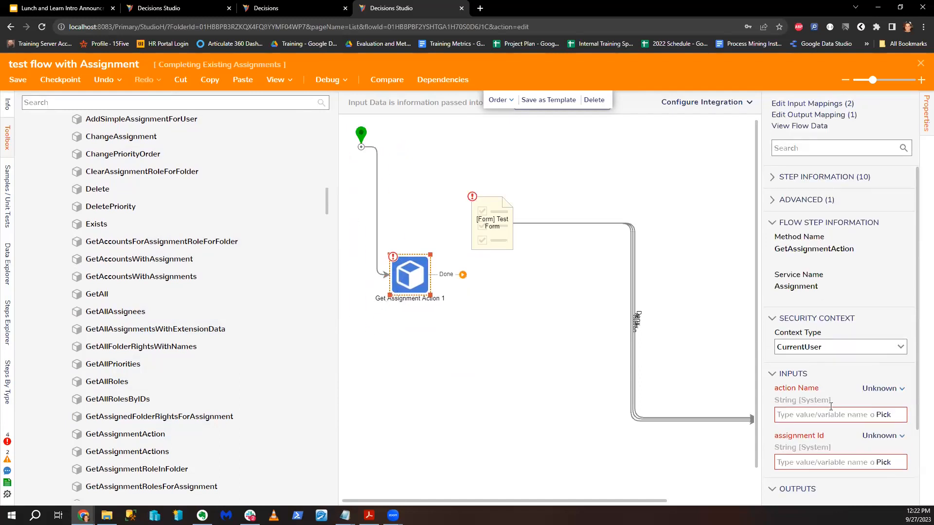
{"action": "scroll", "coordinate": [827, 331], "scroll_direction": "down", "scroll_amount": 2}
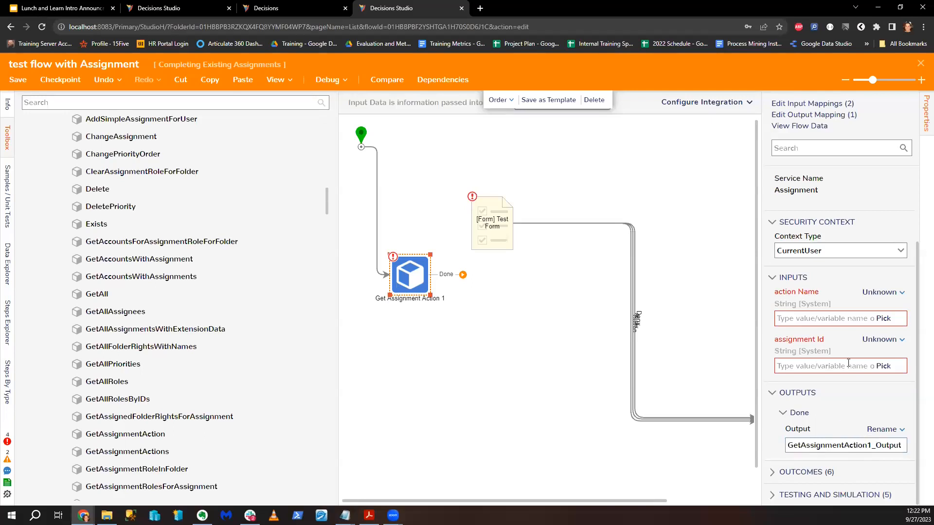
{"action": "left_click", "coordinate": [921, 65]}
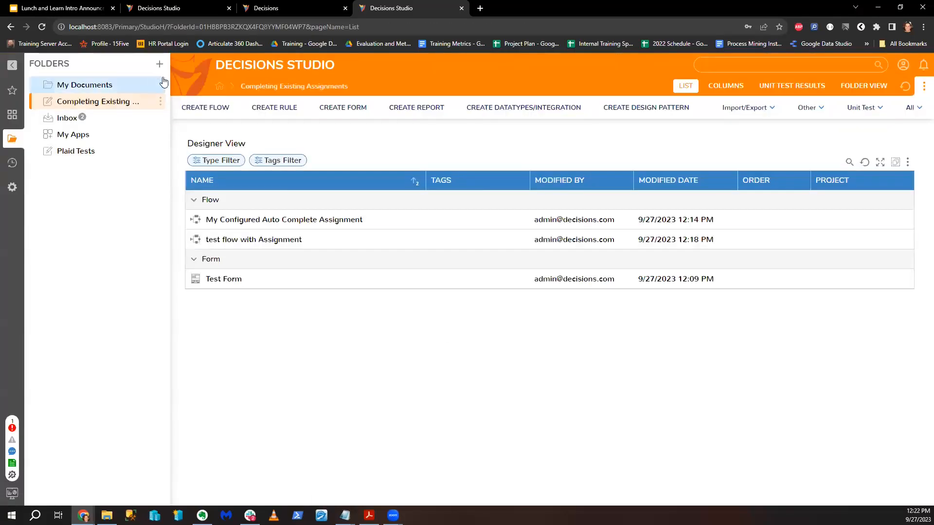
Step: Create a new Flow named "Get Assignment Action Name Dynamic" in the Completing Existing Assignments folder
{"action": "left_click", "coordinate": [208, 106]}
{"action": "left_click", "coordinate": [367, 171]}
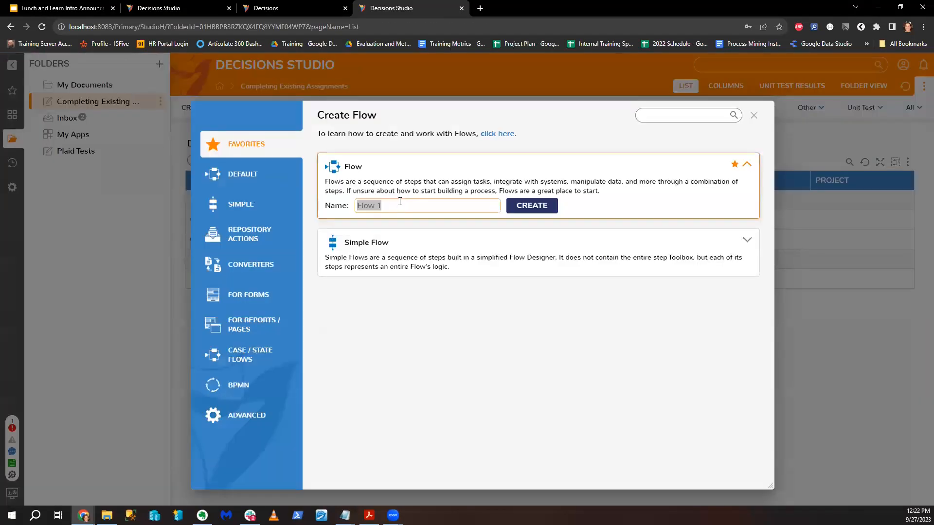
{"action": "type", "text": "Get Assignment Ac"}
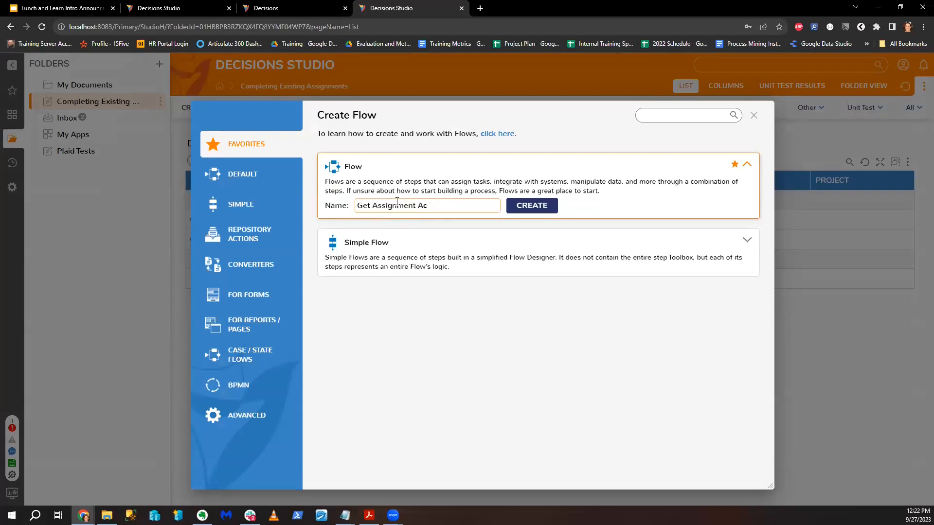
{"action": "type", "text": "ction Name Dynamic"}
{"action": "key", "text": "Return"}
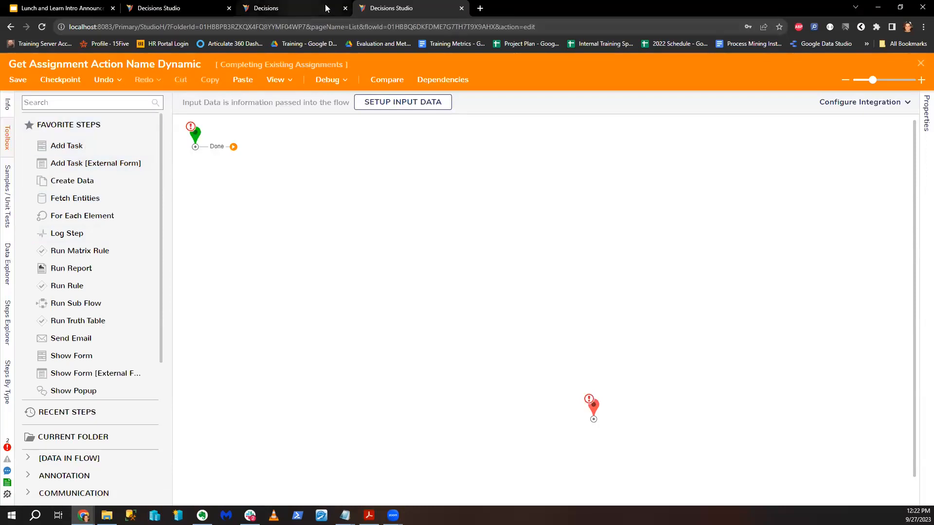
Step: Load the localhost Decisions Studio in the browser tab that holds the documentation search results
{"action": "left_click", "coordinate": [286, 8]}
{"action": "left_click", "coordinate": [214, 7]}
{"action": "left_click", "coordinate": [281, 15]}
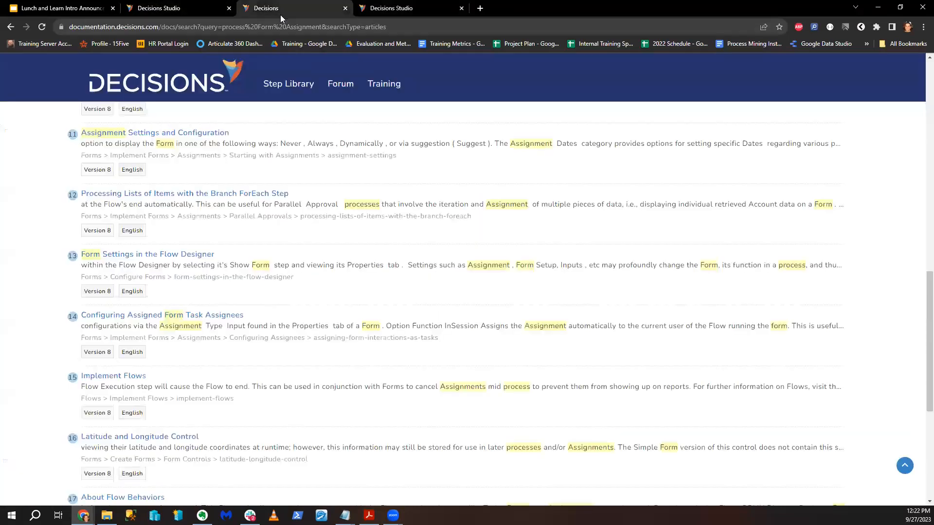
{"action": "left_click", "coordinate": [270, 23]}
{"action": "type", "text": "local"}
{"action": "key", "text": "Return"}
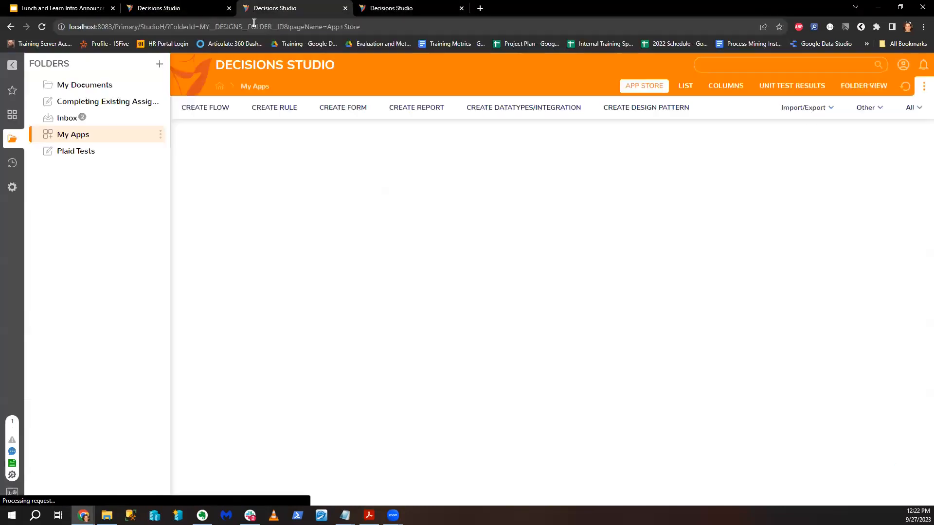
Step: Copy the Form Assignment ID of the first "test" task in the Inbox
{"action": "left_click", "coordinate": [73, 118]}
{"action": "left_click", "coordinate": [266, 160]}
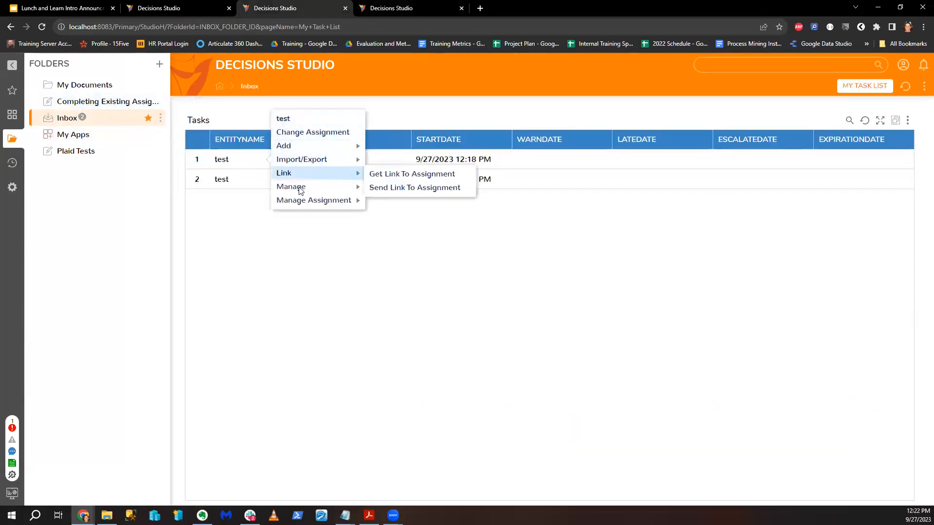
{"action": "mouse_move", "coordinate": [292, 187]}
{"action": "left_click", "coordinate": [418, 201]}
{"action": "left_click", "coordinate": [407, 314]}
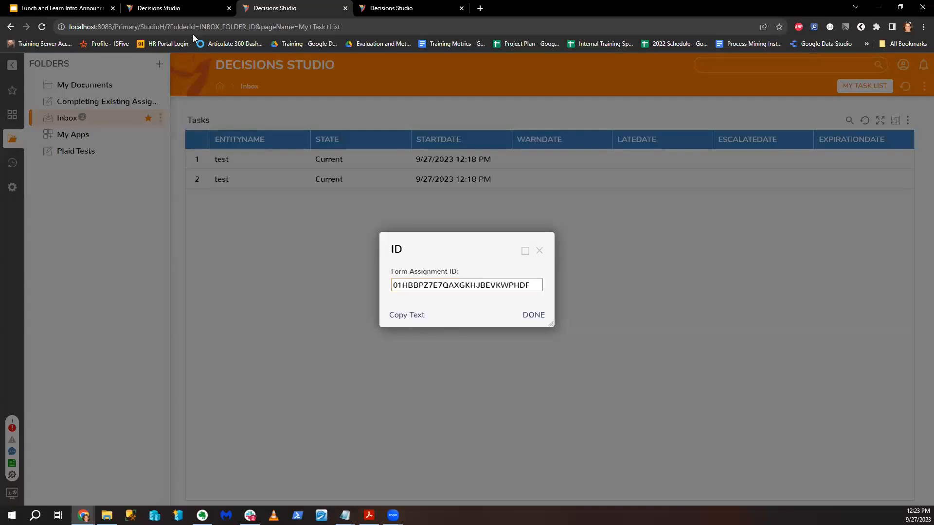
Step: Return to the new flow and expand Integration > Internal Services > Assignment in the toolbox, widening it so full step names are readable
{"action": "left_click", "coordinate": [159, 8]}
{"action": "left_click", "coordinate": [315, 7]}
{"action": "left_click", "coordinate": [373, 11]}
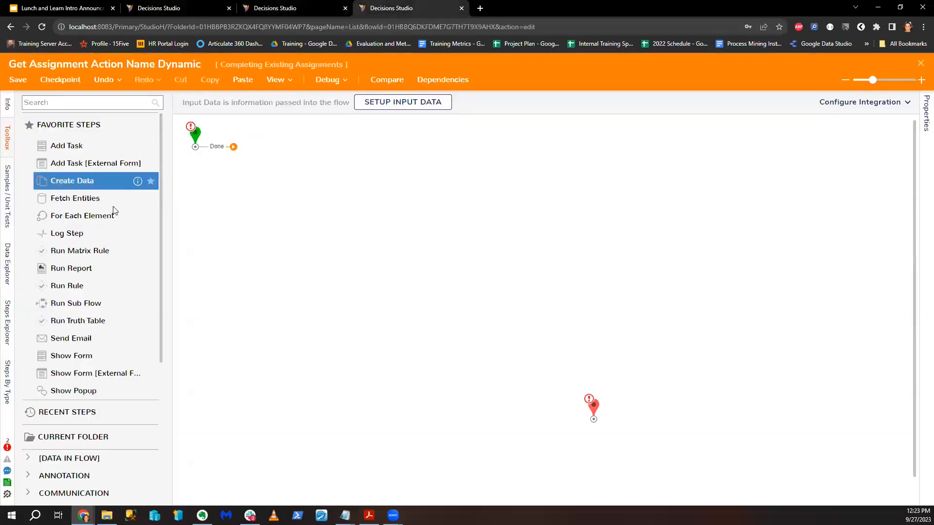
{"action": "scroll", "coordinate": [97, 219], "scroll_direction": "down", "scroll_amount": 5}
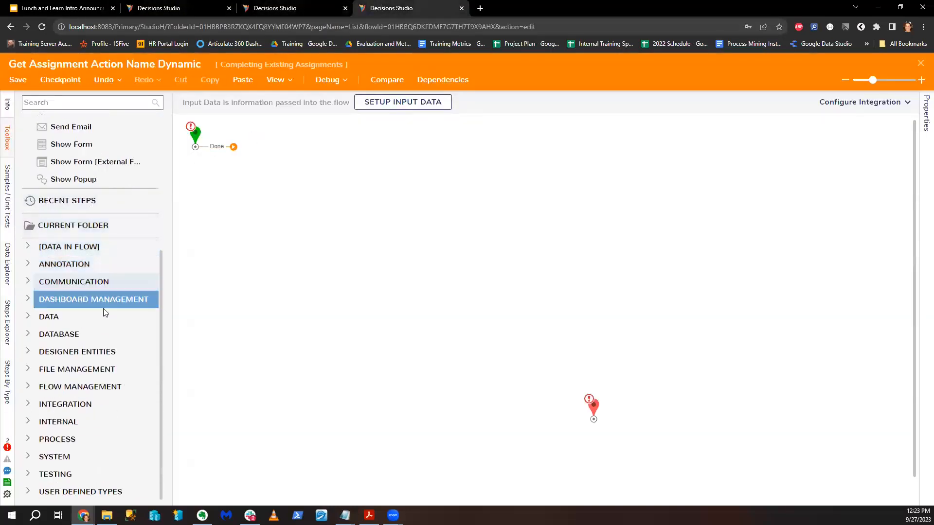
{"action": "left_click", "coordinate": [29, 405]}
{"action": "left_click", "coordinate": [39, 352]}
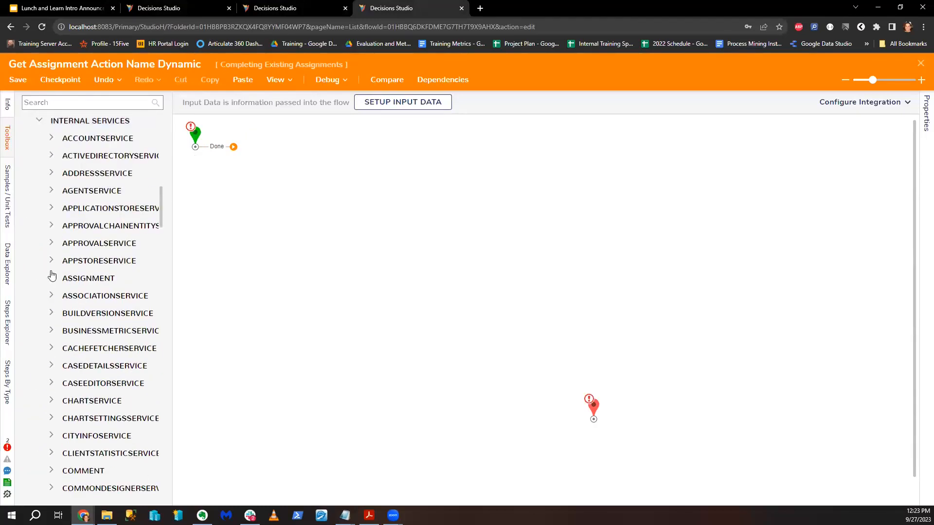
{"action": "left_click", "coordinate": [51, 280]}
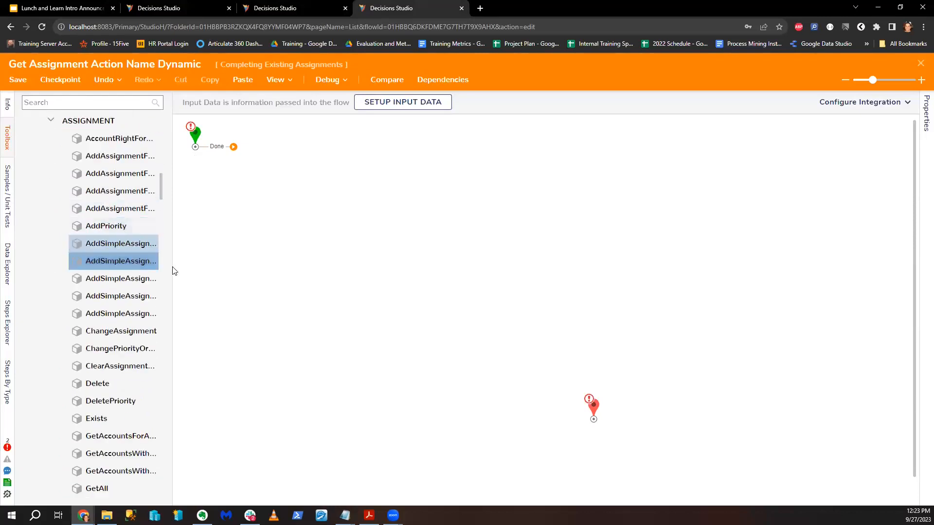
{"action": "left_click_drag", "start_coordinate": [172, 266], "coordinate": [324, 272]}
Step: Find GetAssignmentAction and GetAssignmentActions among the Assignment service steps and place both on the flow canvas, one above the other
{"action": "scroll", "coordinate": [176, 279], "scroll_direction": "down", "scroll_amount": 12}
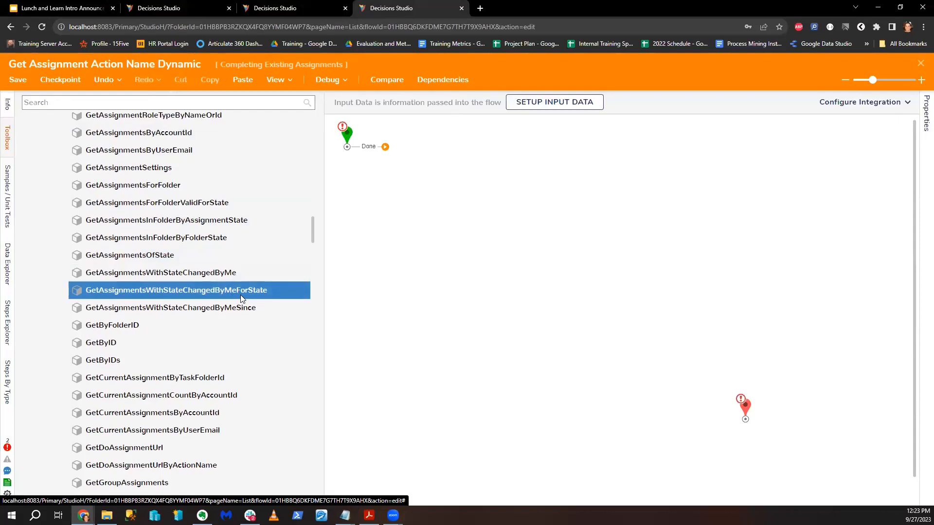
{"action": "scroll", "coordinate": [202, 353], "scroll_direction": "down", "scroll_amount": 2}
{"action": "scroll", "coordinate": [204, 350], "scroll_direction": "down", "scroll_amount": 7}
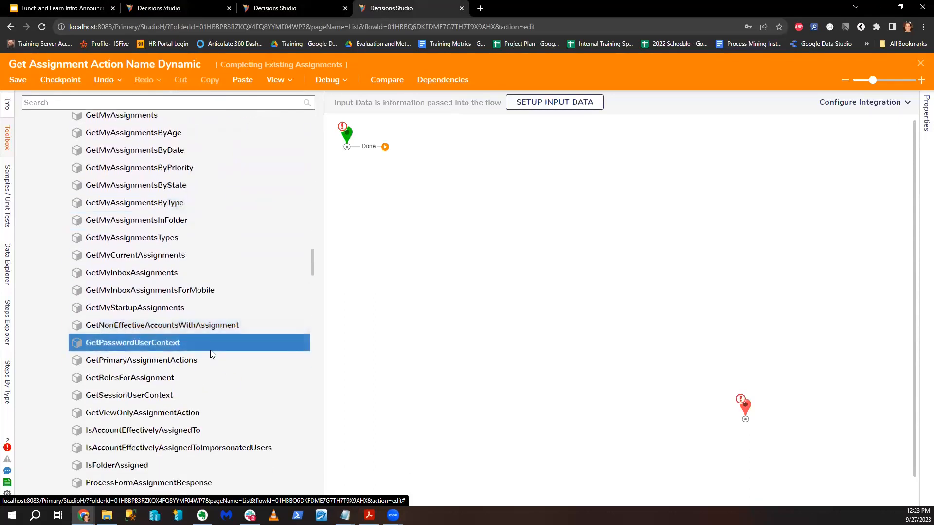
{"action": "scroll", "coordinate": [204, 351], "scroll_direction": "up", "scroll_amount": 10}
{"action": "scroll", "coordinate": [203, 354], "scroll_direction": "up", "scroll_amount": 11}
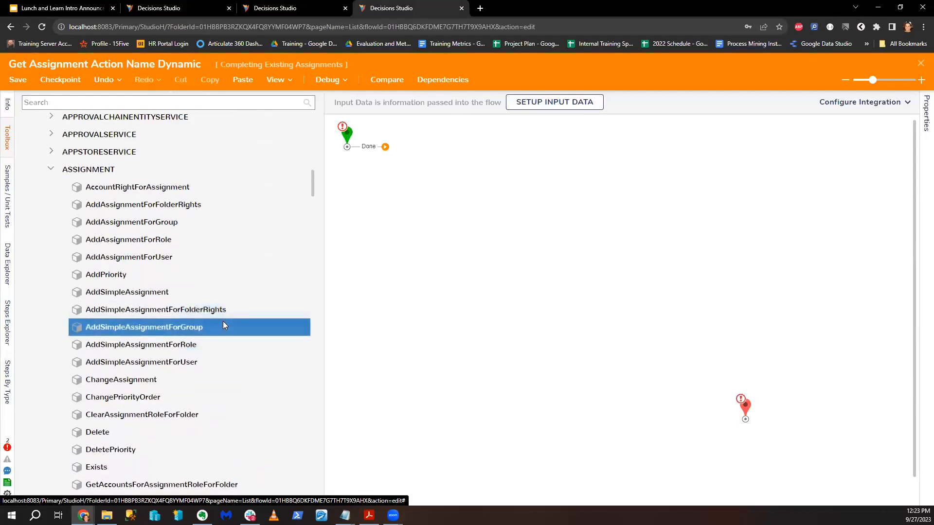
{"action": "scroll", "coordinate": [223, 321], "scroll_direction": "down", "scroll_amount": 1}
{"action": "scroll", "coordinate": [204, 333], "scroll_direction": "down", "scroll_amount": 4}
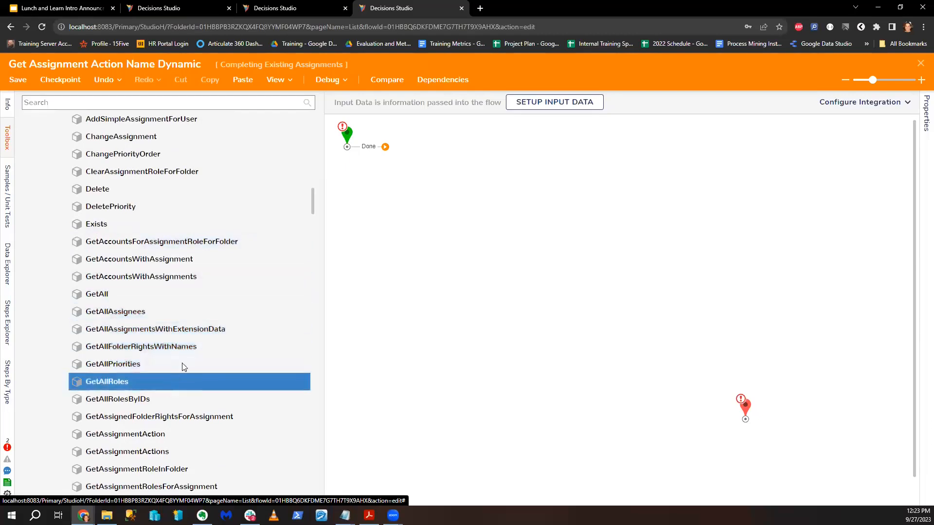
{"action": "scroll", "coordinate": [198, 364], "scroll_direction": "down", "scroll_amount": 1}
{"action": "left_click_drag", "start_coordinate": [150, 387], "coordinate": [441, 379]}
{"action": "left_click_drag", "start_coordinate": [332, 358], "coordinate": [461, 249]}
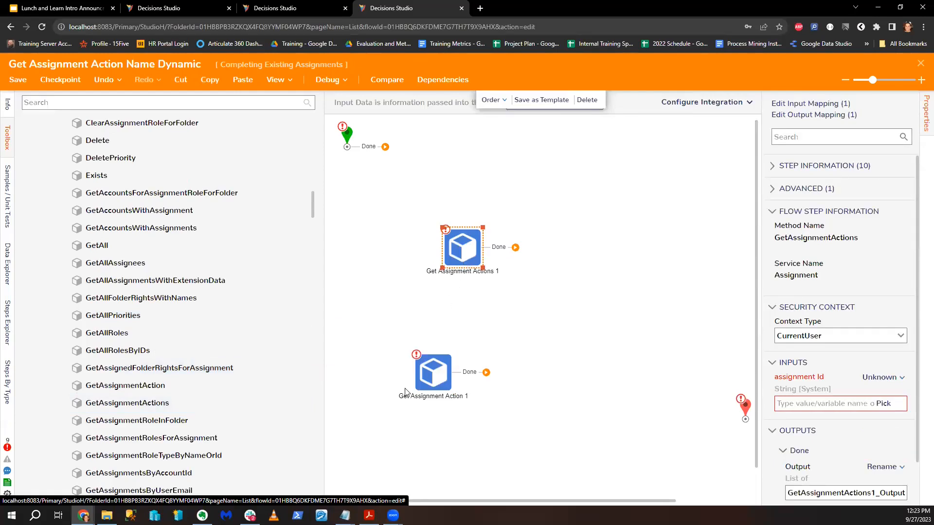
{"action": "left_click_drag", "start_coordinate": [434, 380], "coordinate": [450, 377]}
Step: Connect the flow's start through Get Assignment Actions 1 to the end step and tidy their positions
{"action": "mouse_move", "coordinate": [385, 146]}
{"action": "left_mouse_down"}
{"action": "mouse_move", "coordinate": [444, 247]}
{"action": "mouse_move", "coordinate": [460, 247]}
{"action": "left_mouse_up"}
{"action": "left_click_drag", "start_coordinate": [621, 342], "coordinate": [666, 329]}
{"action": "left_click_drag", "start_coordinate": [468, 250], "coordinate": [452, 226]}
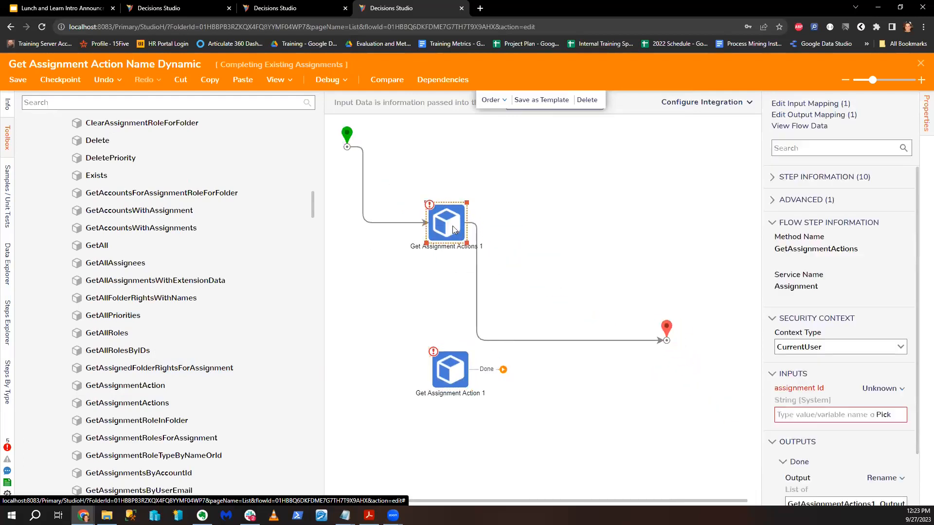
Step: Set the assignment Id input of Get Assignment Actions 1 to a constant holding the copied assignment ID
{"action": "left_click", "coordinate": [875, 388]}
{"action": "left_click", "coordinate": [816, 343]}
{"action": "key", "text": "ctrl+v"}
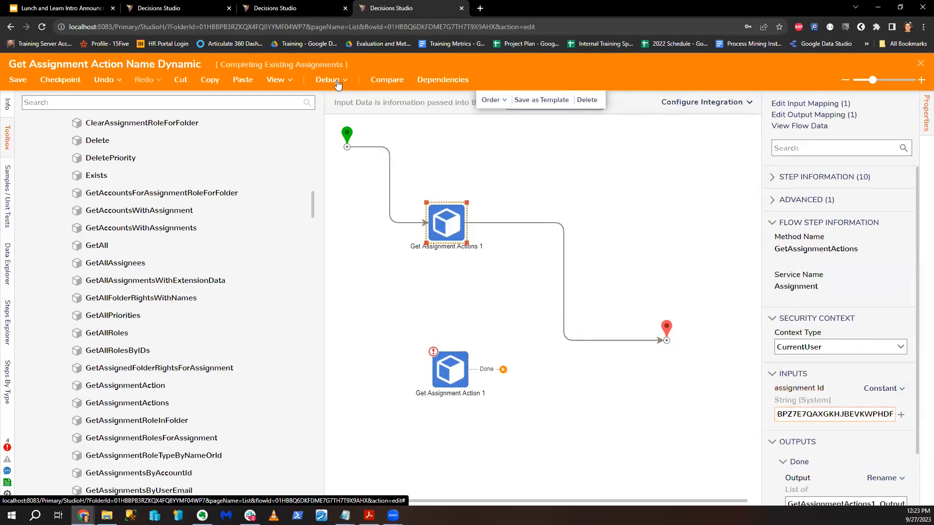
Step: Debug the flow and open the input/output data of Get Assignment Actions 1 in an enlarged window
{"action": "left_click", "coordinate": [327, 80]}
{"action": "left_click", "coordinate": [530, 233]}
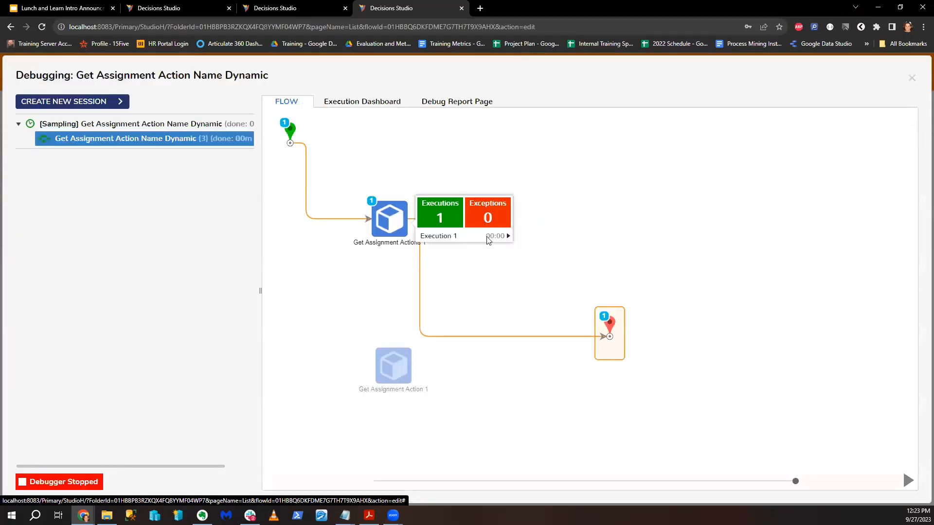
{"action": "left_click", "coordinate": [489, 238]}
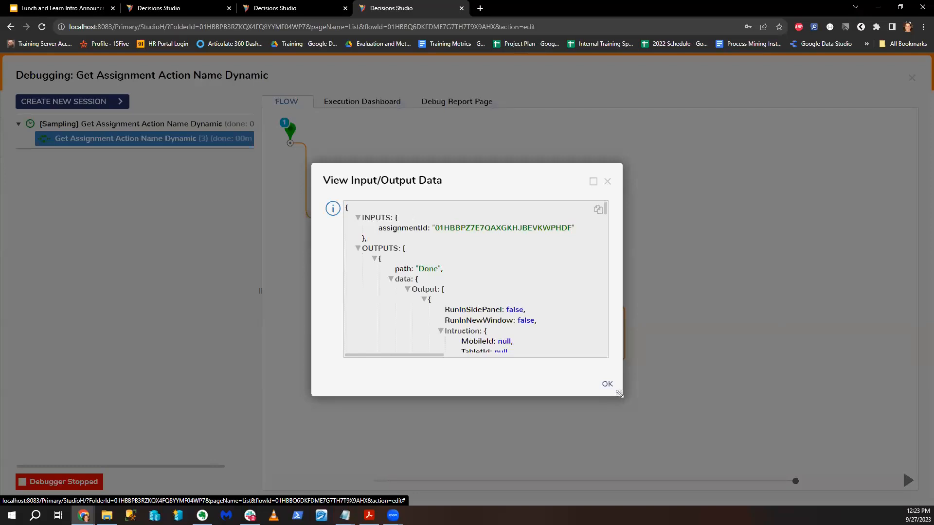
{"action": "left_click_drag", "start_coordinate": [619, 393], "coordinate": [773, 450]}
{"action": "scroll", "coordinate": [646, 382], "scroll_direction": "down", "scroll_amount": 1}
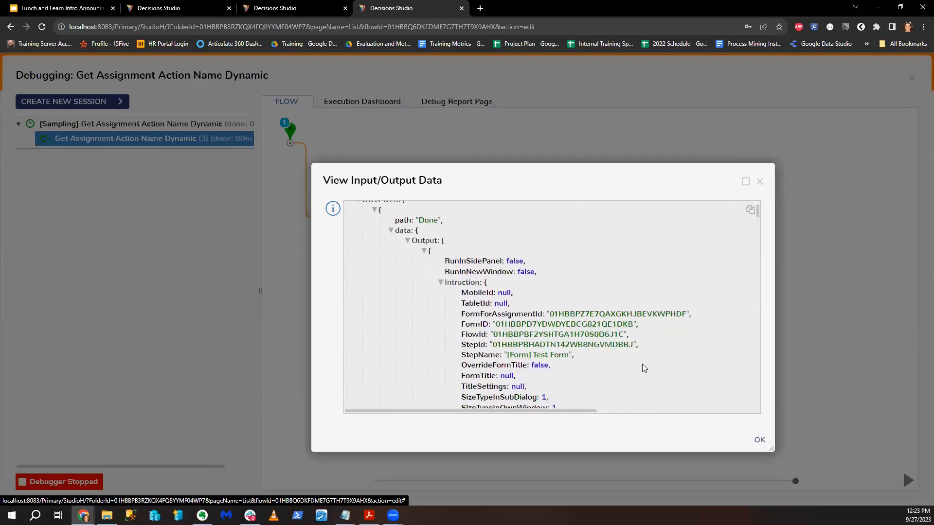
Step: Examine the first action's handler, name and ActionUniqueName in the Get Assignment Actions 1 output, enlarging and repositioning the data window
{"action": "scroll", "coordinate": [644, 368], "scroll_direction": "down", "scroll_amount": 4}
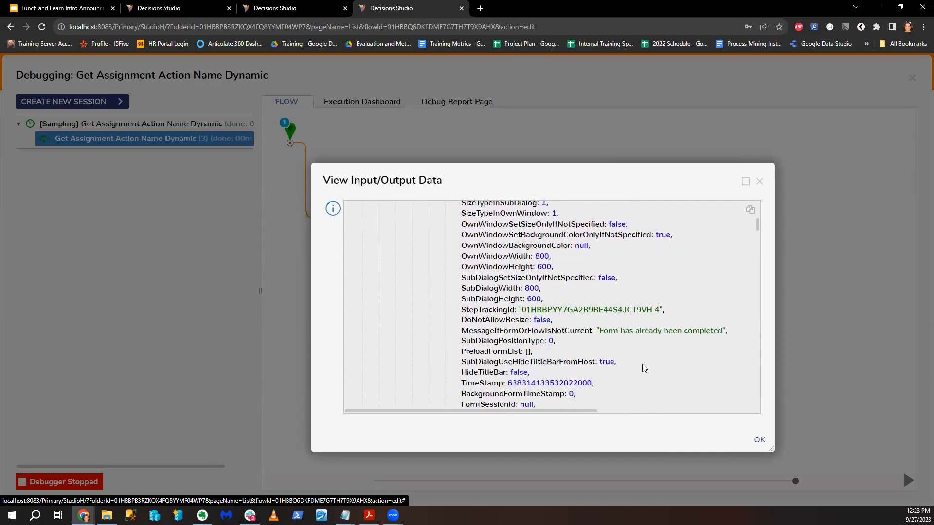
{"action": "scroll", "coordinate": [644, 368], "scroll_direction": "down", "scroll_amount": 2}
{"action": "scroll", "coordinate": [643, 363], "scroll_direction": "down", "scroll_amount": 7}
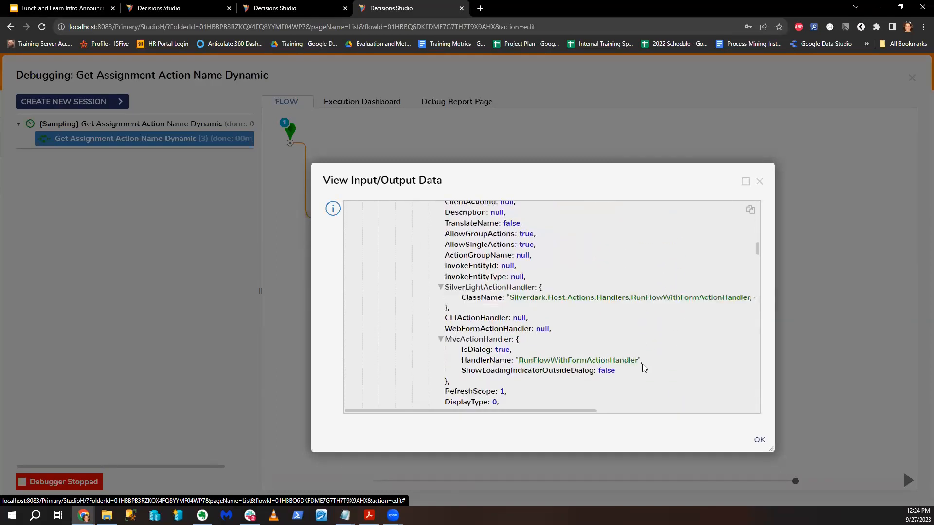
{"action": "scroll", "coordinate": [643, 364], "scroll_direction": "down", "scroll_amount": 3}
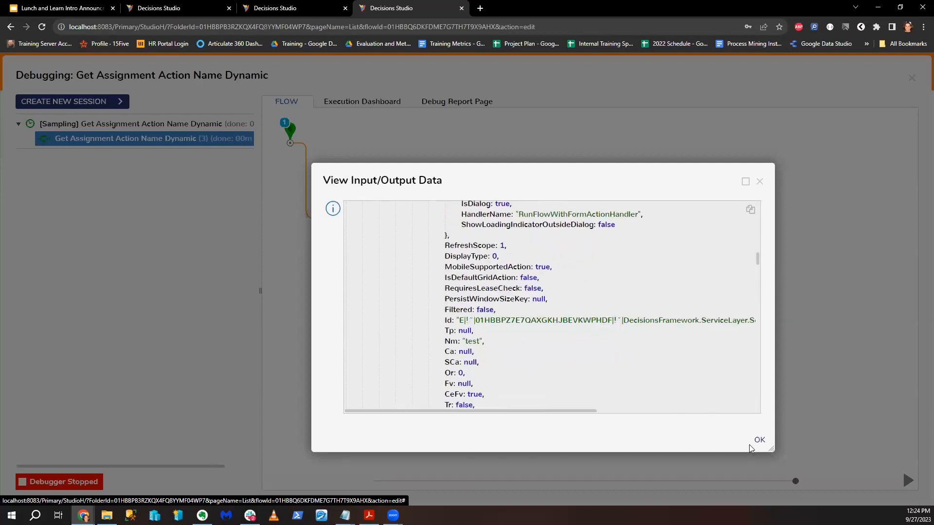
{"action": "left_click_drag", "start_coordinate": [770, 448], "coordinate": [863, 480]}
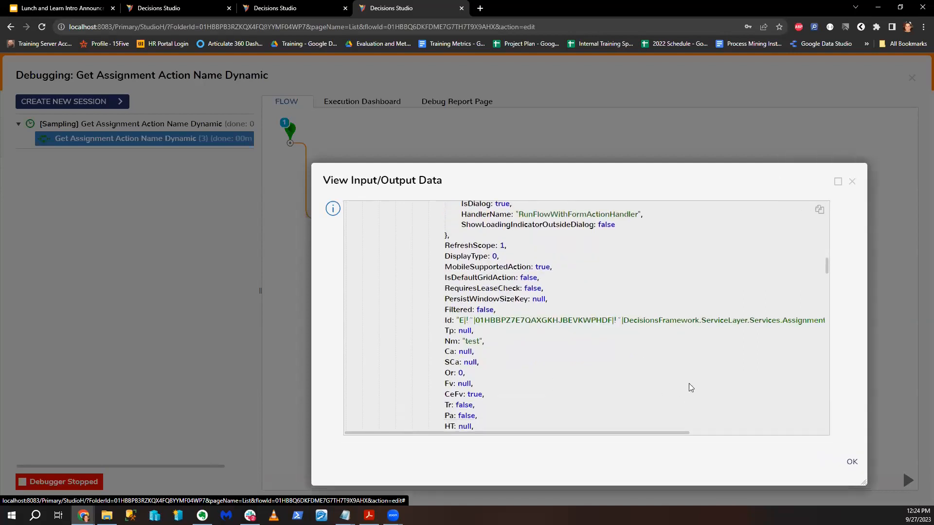
{"action": "scroll", "coordinate": [685, 383], "scroll_direction": "down", "scroll_amount": 2}
{"action": "scroll", "coordinate": [684, 382], "scroll_direction": "down", "scroll_amount": 2}
{"action": "left_click_drag", "start_coordinate": [538, 186], "coordinate": [307, 116]}
{"action": "left_click_drag", "start_coordinate": [444, 374], "coordinate": [617, 376]}
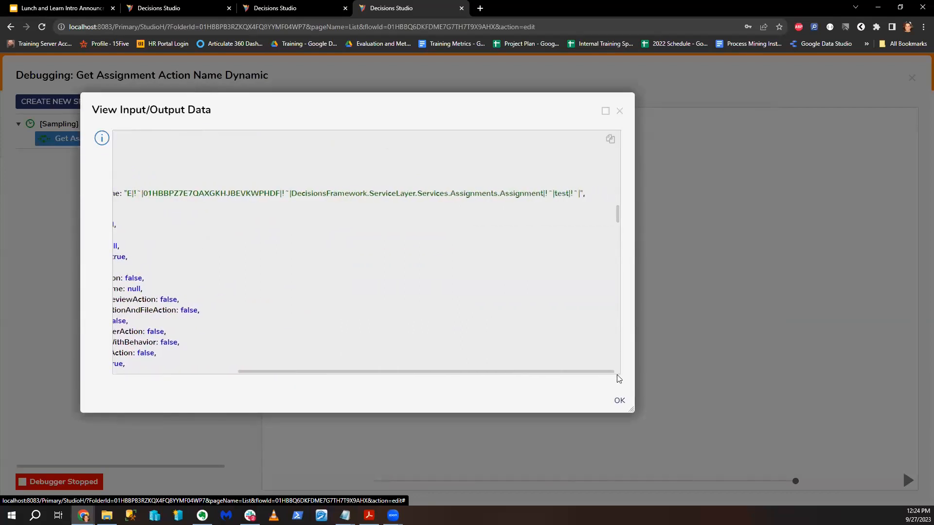
{"action": "scroll", "coordinate": [410, 307], "scroll_direction": "left", "scroll_amount": 5}
Step: Examine the Allow and Deny actions' titles, labels and names in the output data, and close the data window and debugger
{"action": "scroll", "coordinate": [413, 309], "scroll_direction": "down", "scroll_amount": 6}
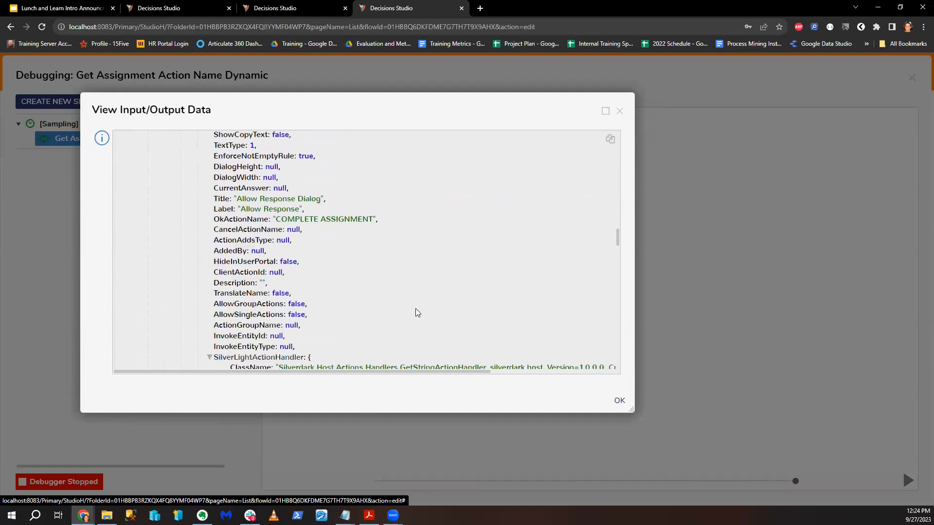
{"action": "left_click_drag", "start_coordinate": [237, 198], "coordinate": [293, 208]}
{"action": "left_click", "coordinate": [294, 206]}
{"action": "scroll", "coordinate": [289, 202], "scroll_direction": "down", "scroll_amount": 3}
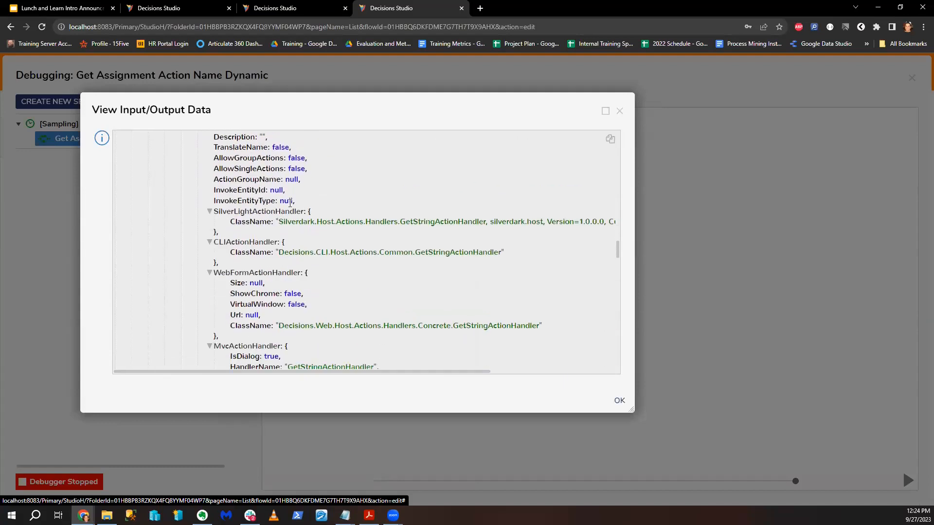
{"action": "scroll", "coordinate": [304, 228], "scroll_direction": "down", "scroll_amount": 3}
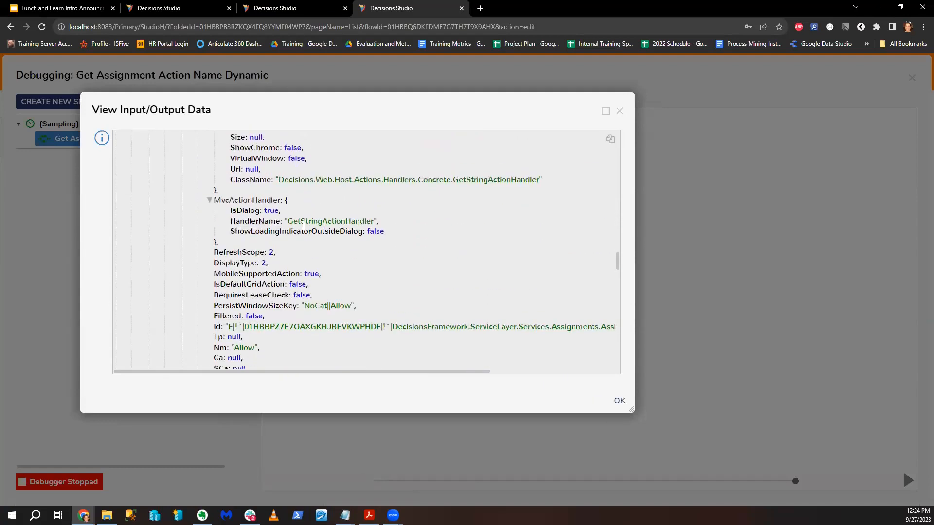
{"action": "scroll", "coordinate": [305, 226], "scroll_direction": "down", "scroll_amount": 10}
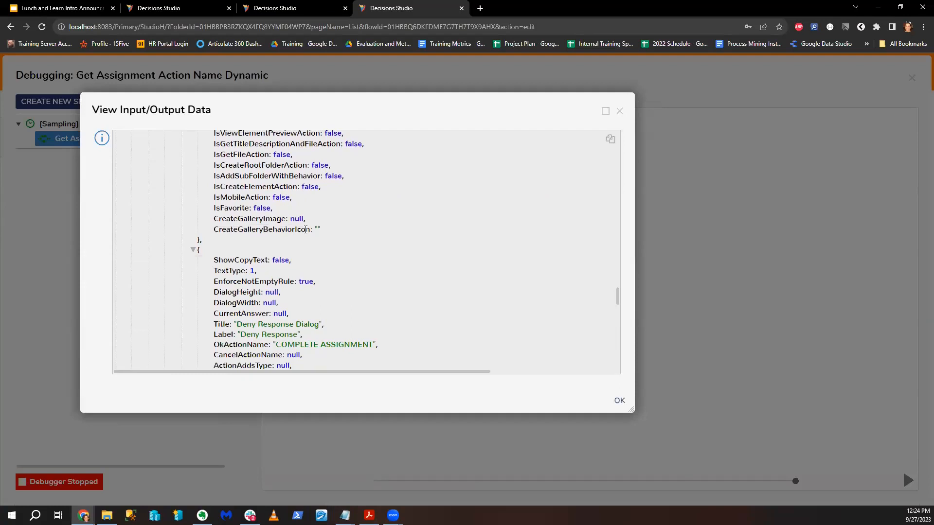
{"action": "scroll", "coordinate": [306, 229], "scroll_direction": "down", "scroll_amount": 8}
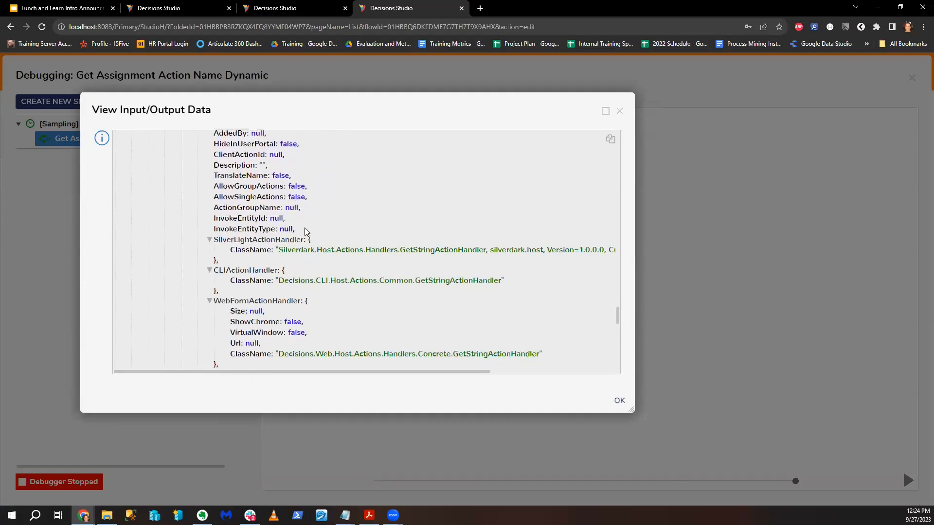
{"action": "scroll", "coordinate": [306, 230], "scroll_direction": "up", "scroll_amount": 2}
{"action": "left_click_drag", "start_coordinate": [239, 178], "coordinate": [321, 179]}
{"action": "scroll", "coordinate": [377, 231], "scroll_direction": "down", "scroll_amount": 2}
{"action": "scroll", "coordinate": [376, 231], "scroll_direction": "down", "scroll_amount": 6}
{"action": "scroll", "coordinate": [379, 233], "scroll_direction": "down", "scroll_amount": 4}
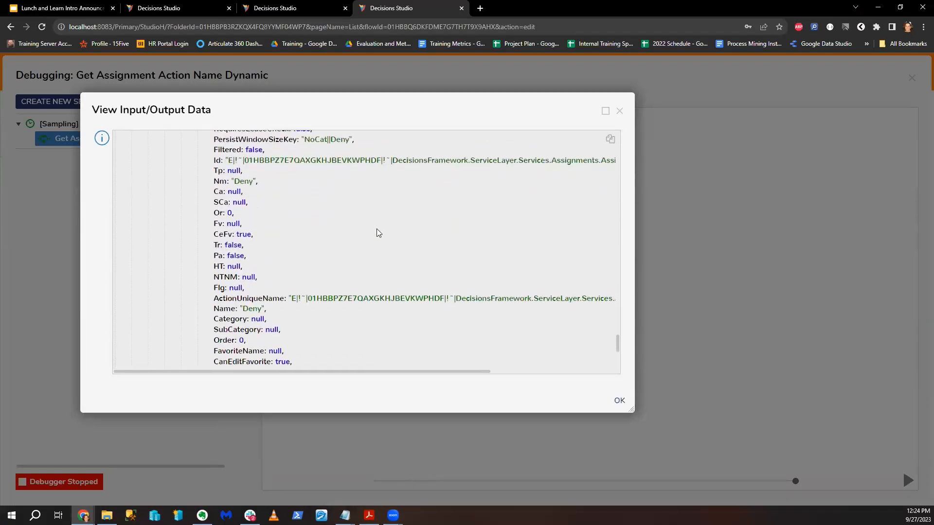
{"action": "double_click", "coordinate": [255, 308]}
{"action": "left_click", "coordinate": [619, 111]}
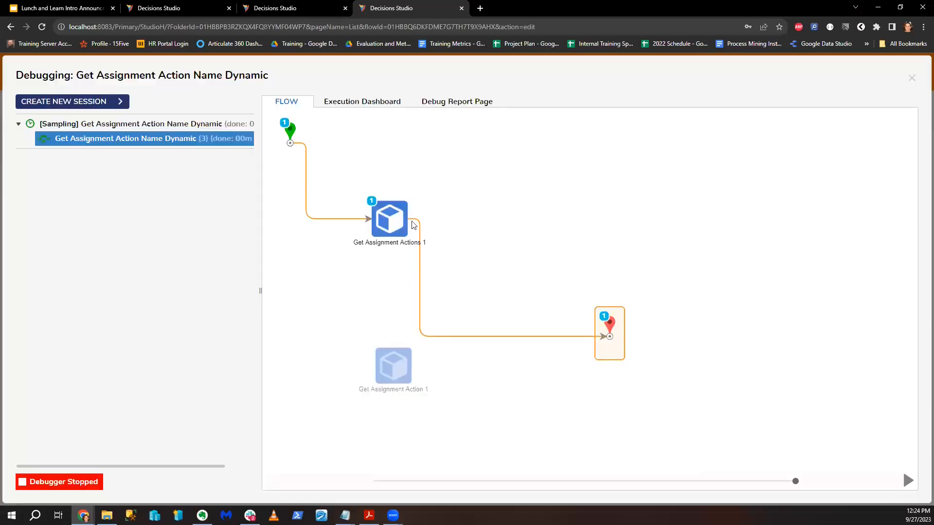
{"action": "left_click", "coordinate": [911, 78]}
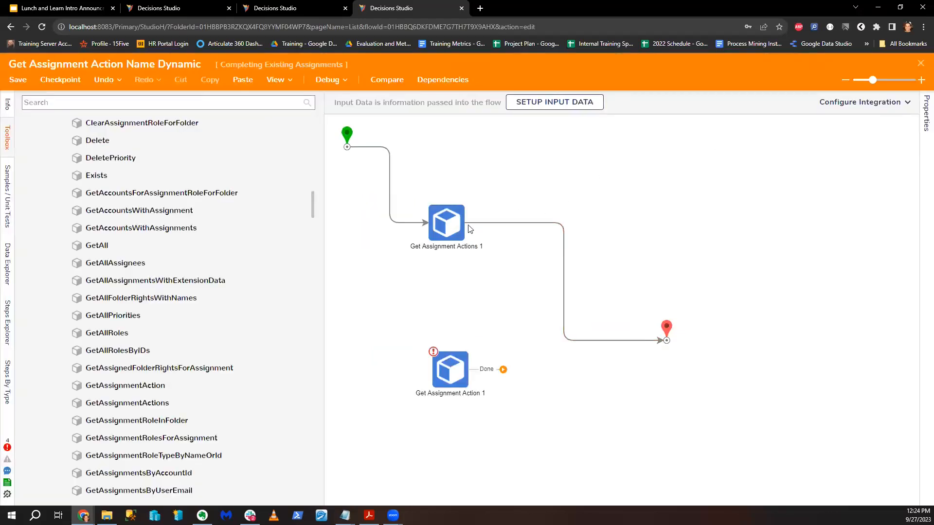
Step: Insert a Placeholder Step named Fetch Assignments between the start and Get Assignment Actions 1, making room around it
{"action": "left_click_drag", "start_coordinate": [446, 223], "coordinate": [493, 224]}
{"action": "left_click", "coordinate": [210, 100]}
{"action": "type", "text": "Place"}
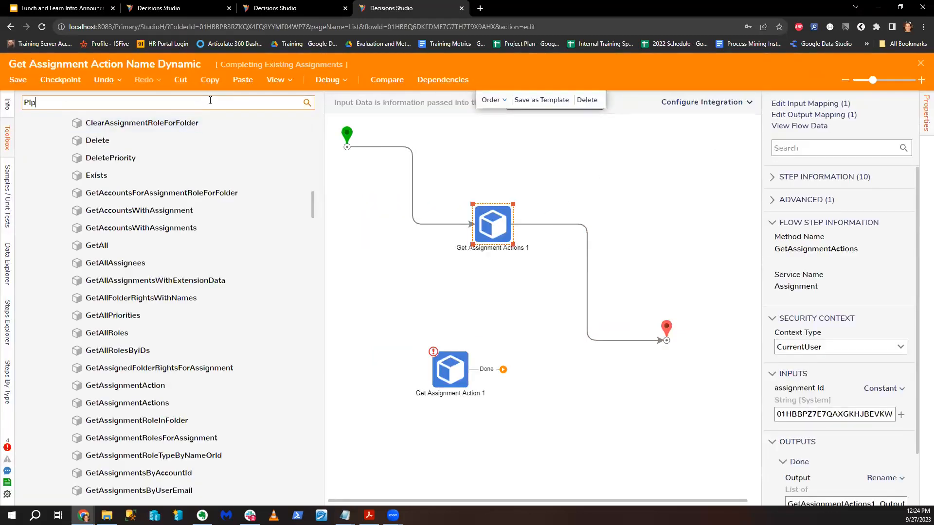
{"action": "type", "text": "Holder"}
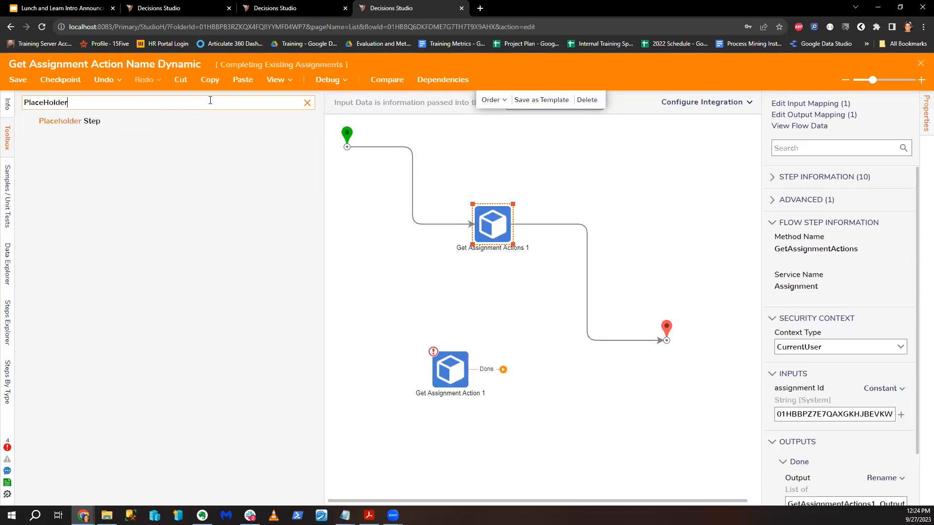
{"action": "left_click_drag", "start_coordinate": [68, 121], "coordinate": [410, 180]}
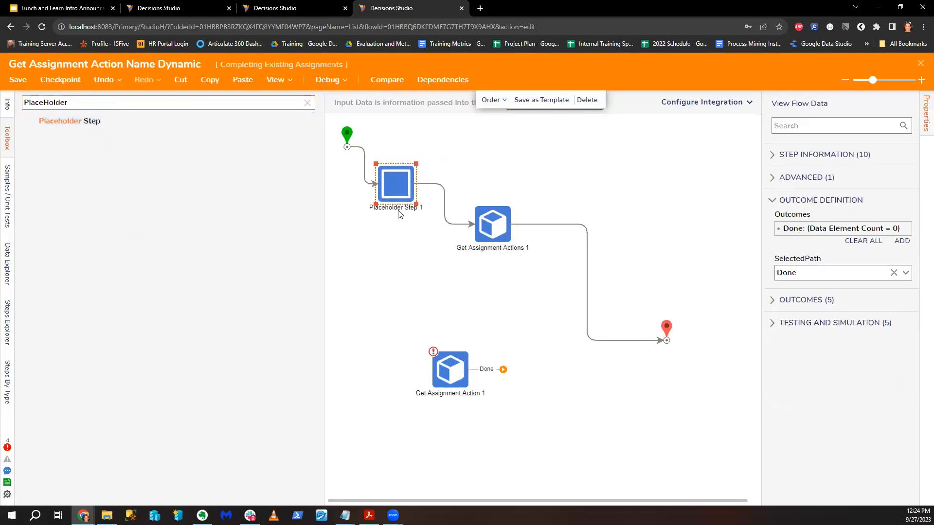
{"action": "type", "text": "Fetc"}
{"action": "type", "text": "h Assignments"}
{"action": "left_click", "coordinate": [390, 230]}
{"action": "left_click_drag", "start_coordinate": [513, 225], "coordinate": [545, 216]}
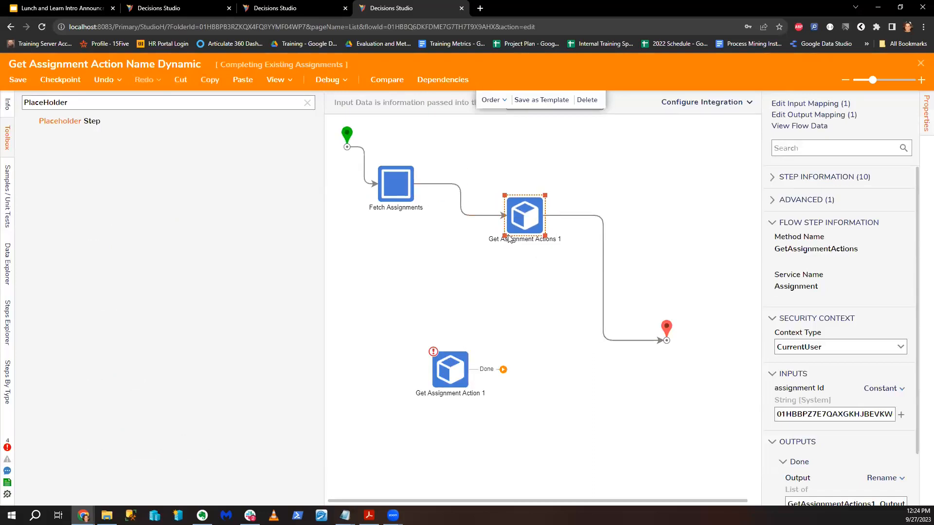
Step: Insert a Placeholder Step named Process Form Assignment between Get Assignment Actions 1 and the end step
{"action": "left_click", "coordinate": [306, 103]}
{"action": "scroll", "coordinate": [143, 177], "scroll_direction": "down", "scroll_amount": 5}
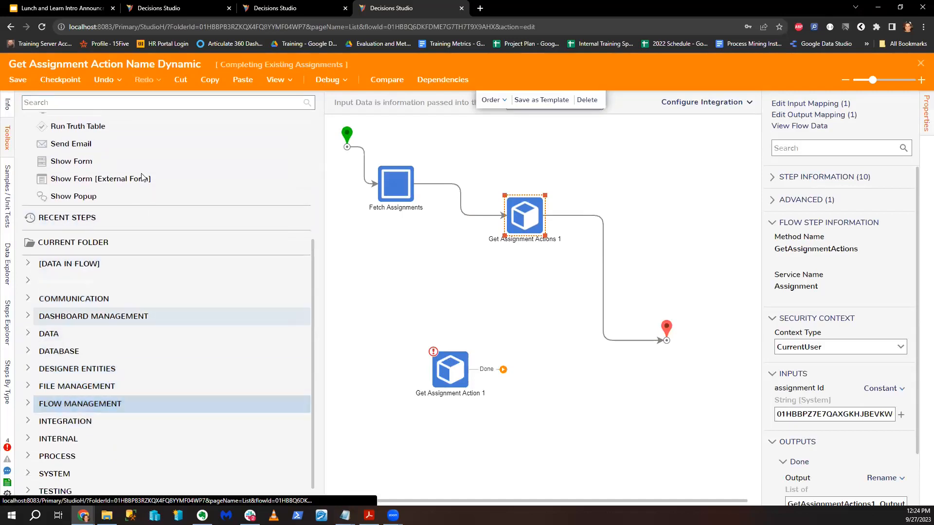
{"action": "left_click", "coordinate": [97, 103]}
{"action": "type", "text": "PlaceHolder"}
{"action": "left_click_drag", "start_coordinate": [74, 122], "coordinate": [611, 239]}
{"action": "type", "text": "Process Form Assin"}
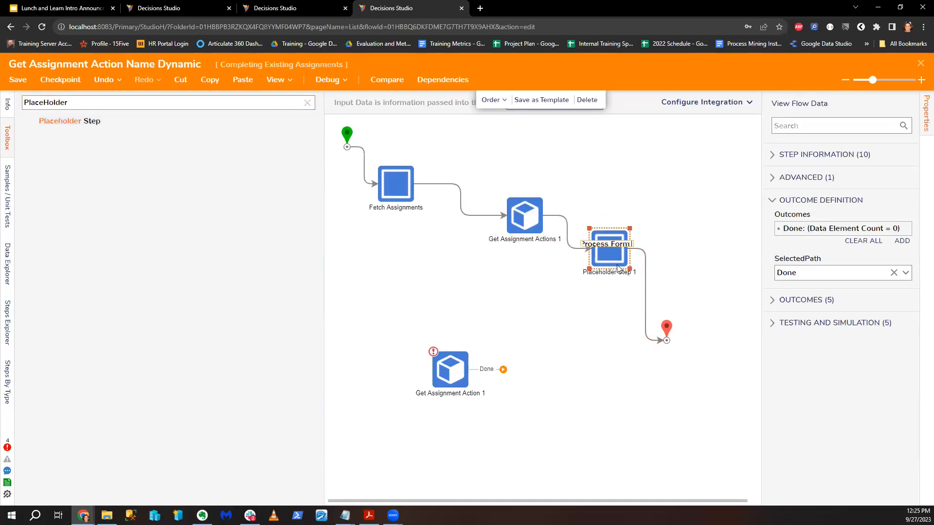
{"action": "key", "text": "BackSpace"}
{"action": "type", "text": "gnment"}
{"action": "left_click", "coordinate": [632, 219]}
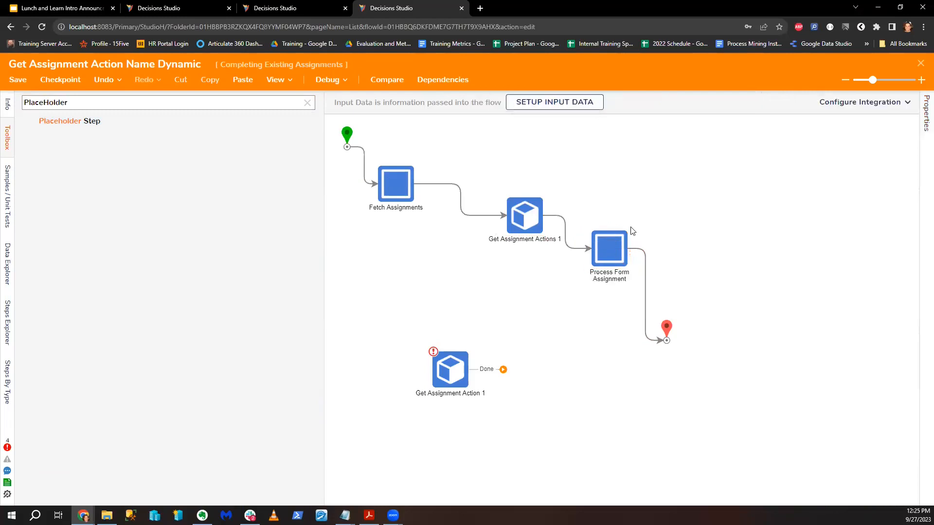
Step: Space out Process Form Assignment and the end step, and close the flow with its changes saved
{"action": "left_click_drag", "start_coordinate": [606, 246], "coordinate": [644, 248]}
{"action": "left_click_drag", "start_coordinate": [667, 328], "coordinate": [728, 338]}
{"action": "left_click_drag", "start_coordinate": [649, 250], "coordinate": [663, 254]}
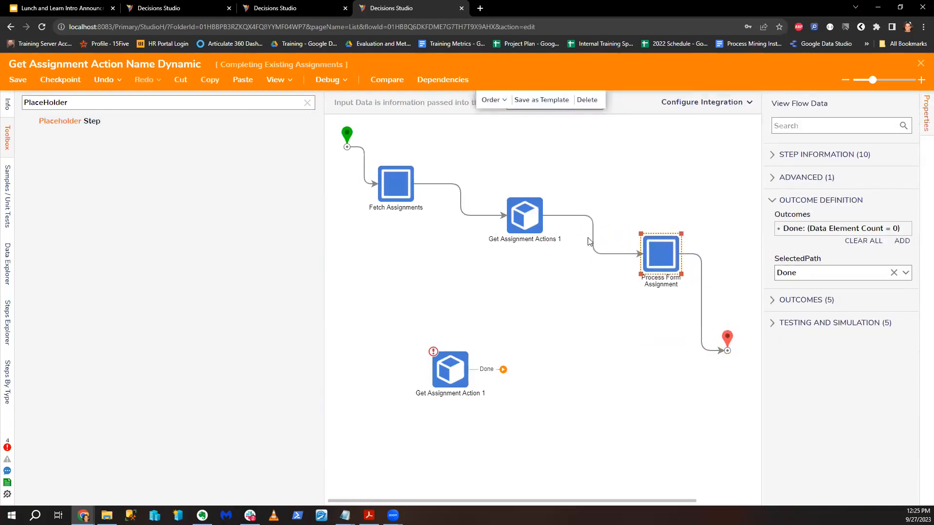
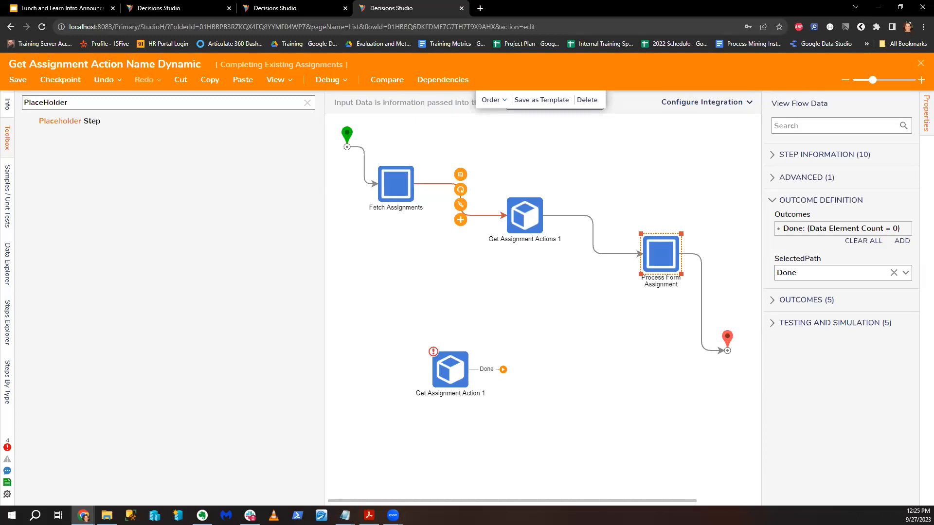
{"action": "left_click", "coordinate": [920, 64]}
{"action": "left_click", "coordinate": [594, 335]}
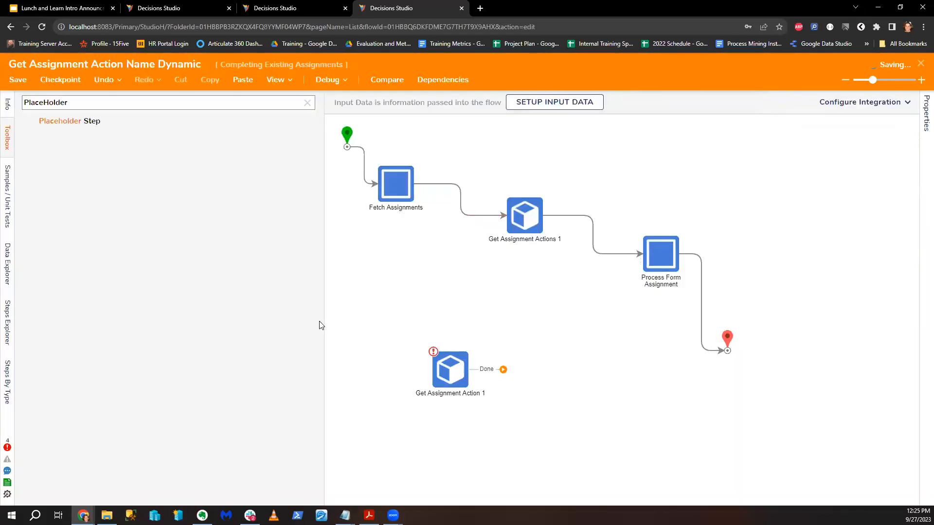
Step: Open the Designer Studio Settings entry from the System settings for editing
{"action": "left_click", "coordinate": [21, 192]}
{"action": "left_click", "coordinate": [71, 200]}
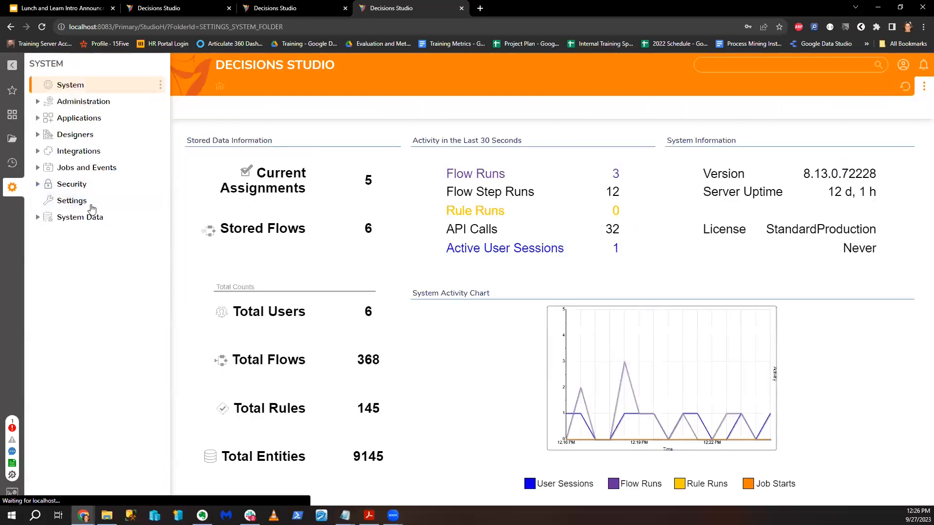
{"action": "scroll", "coordinate": [408, 288], "scroll_direction": "down", "scroll_amount": 1}
{"action": "scroll", "coordinate": [407, 287], "scroll_direction": "down", "scroll_amount": 3}
{"action": "right_click", "coordinate": [281, 252]}
{"action": "left_click", "coordinate": [315, 240]}
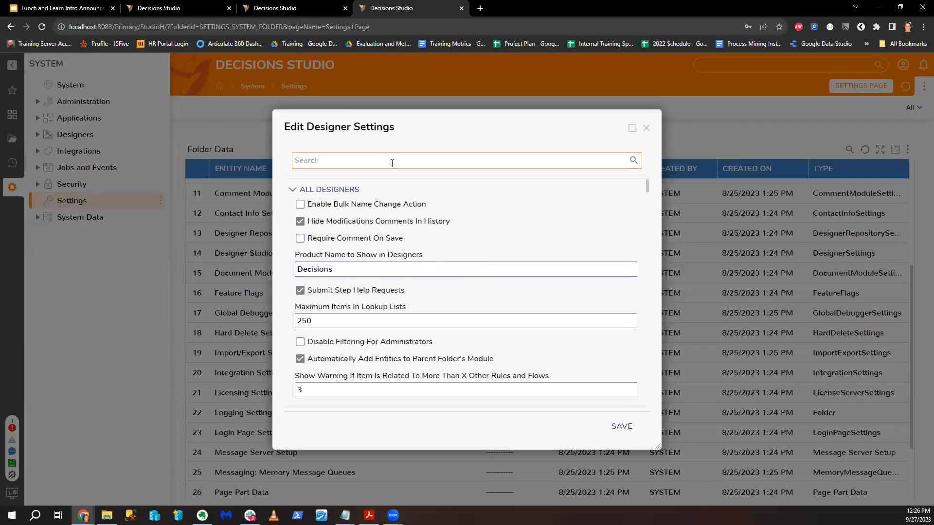
Step: Search the designer settings for "Form" and review the form-related options, including the form validations
{"action": "type", "text": "Form"}
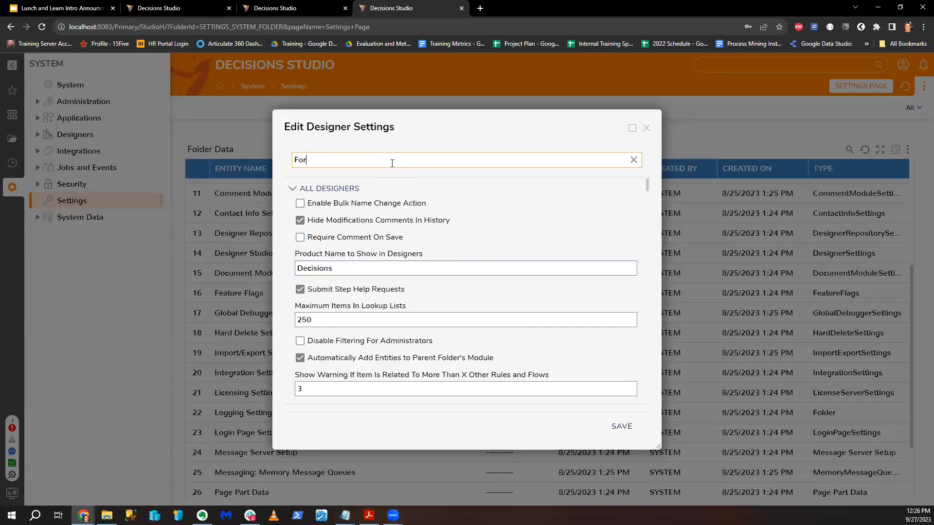
{"action": "scroll", "coordinate": [490, 226], "scroll_direction": "down", "scroll_amount": 10}
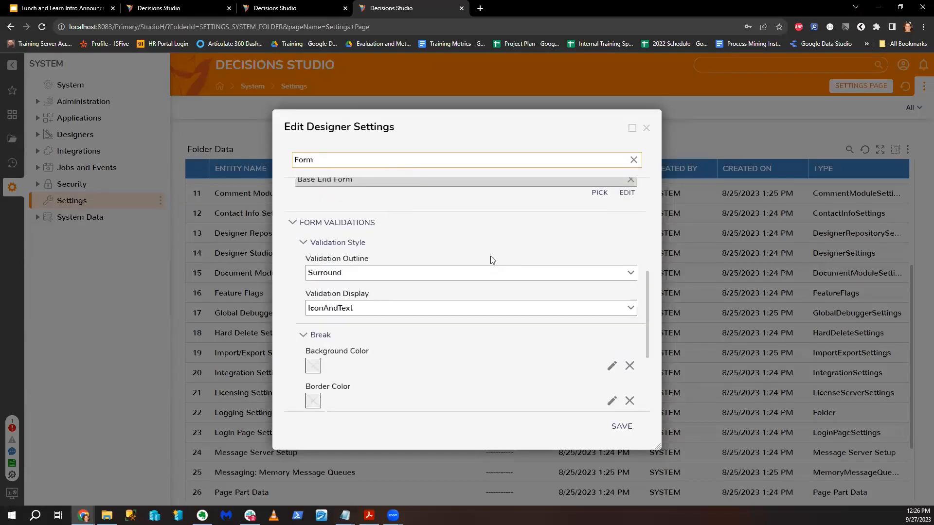
{"action": "scroll", "coordinate": [491, 256], "scroll_direction": "down", "scroll_amount": 3}
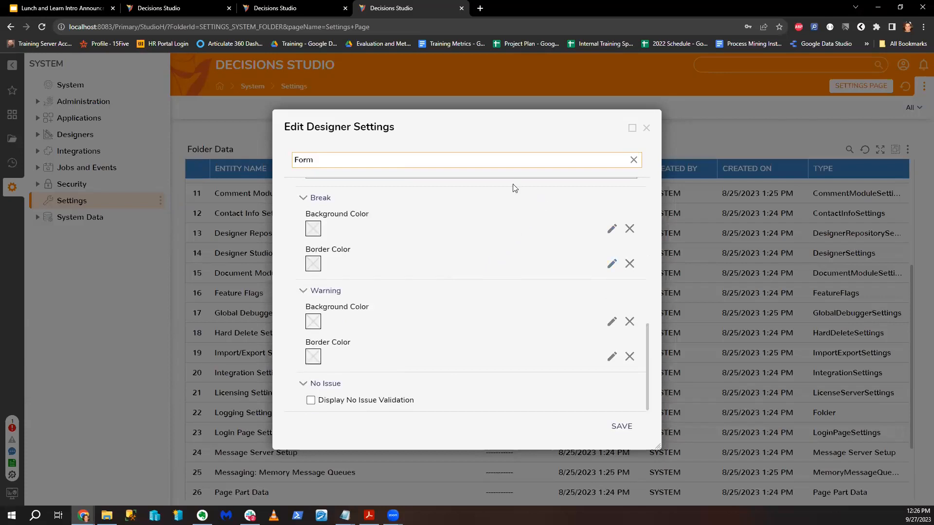
{"action": "key", "text": "ctrl+a"}
{"action": "key", "text": "BackSpace"}
Step: Search the designer settings for "Time Out" and clear the search
{"action": "type", "text": "Ti"}
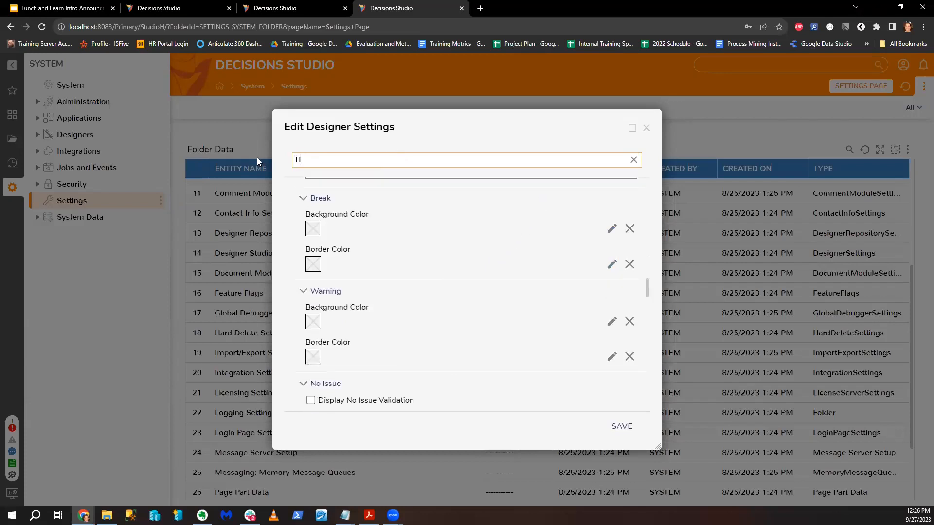
{"action": "type", "text": "me Out"}
{"action": "key", "text": "BackSpace"}
{"action": "key", "text": "BackSpace"}
{"action": "key", "text": "BackSpace"}
{"action": "key", "text": "BackSpace"}
{"action": "key", "text": "BackSpace"}
{"action": "key", "text": "BackSpace"}
{"action": "key", "text": "BackSpace"}
{"action": "key", "text": "BackSpace"}
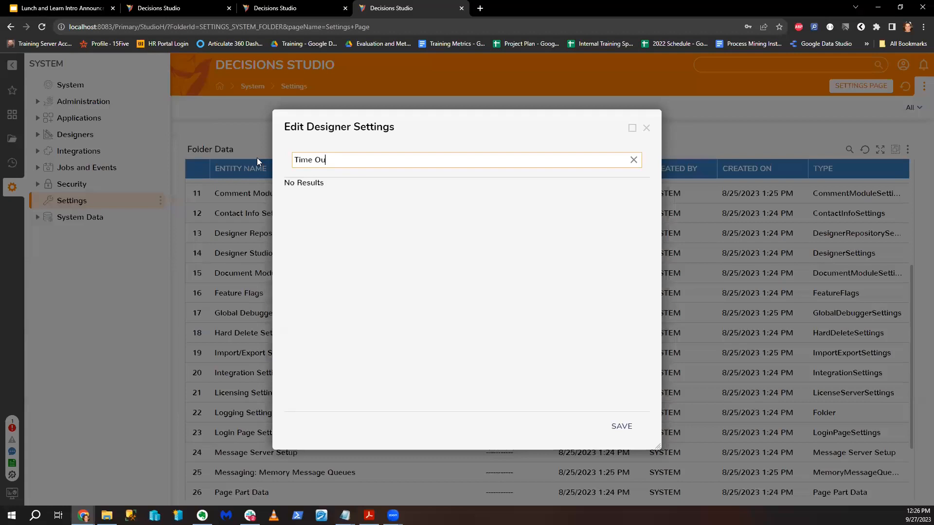
Step: Search the designer settings for "Inactivity", and clear the search to browse the archive and designer project options
{"action": "type", "text": "Inactivity"}
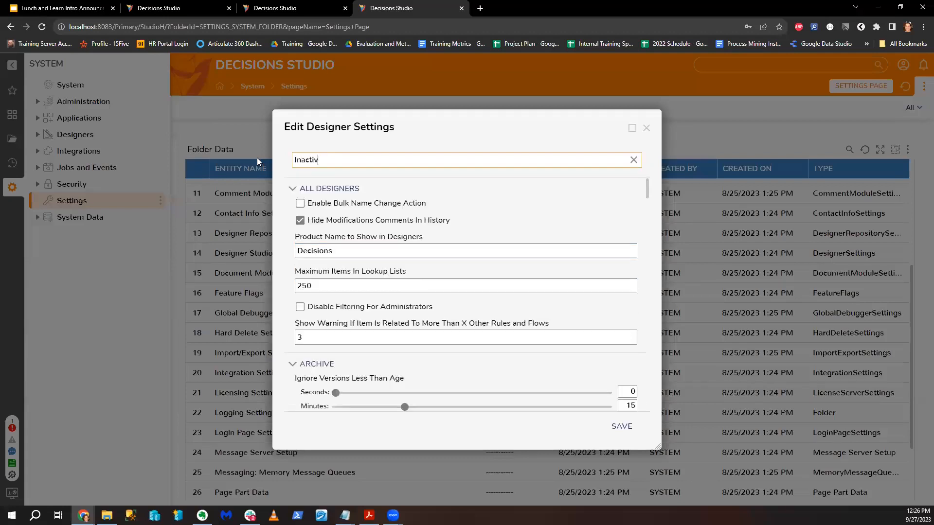
{"action": "key", "text": "BackSpace"}
{"action": "key", "text": "BackSpace"}
{"action": "key", "text": "BackSpace"}
{"action": "key", "text": "BackSpace"}
{"action": "key", "text": "BackSpace"}
{"action": "key", "text": "BackSpace"}
{"action": "key", "text": "BackSpace"}
{"action": "key", "text": "BackSpace"}
{"action": "key", "text": "BackSpace"}
{"action": "key", "text": "BackSpace"}
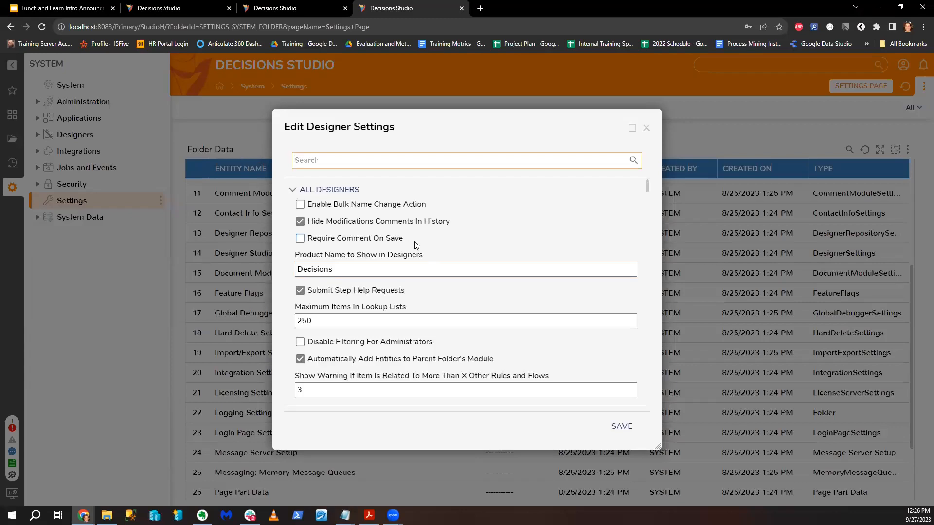
{"action": "scroll", "coordinate": [420, 244], "scroll_direction": "down", "scroll_amount": 4}
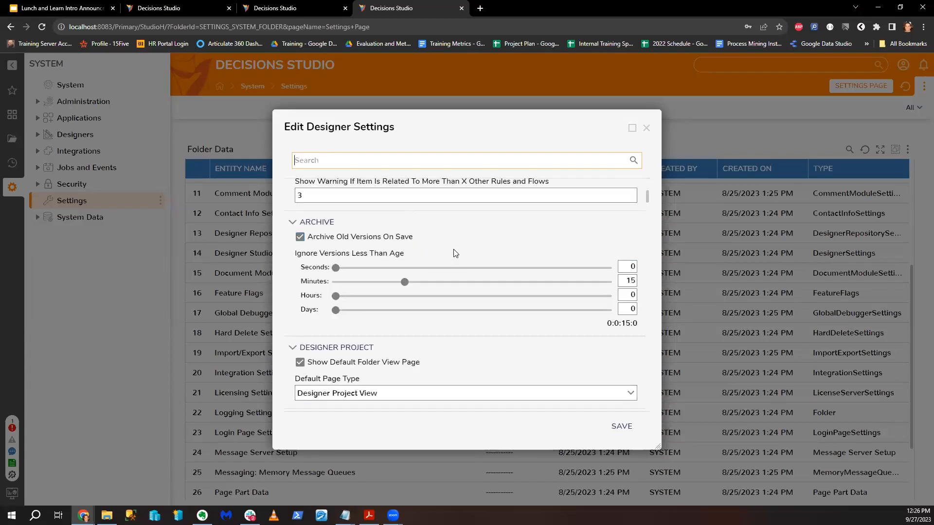
{"action": "scroll", "coordinate": [421, 245], "scroll_direction": "down", "scroll_amount": 3}
Step: Search the designer settings for "Session" and "Browser", and clear the search
{"action": "type", "text": "Session"}
{"action": "key", "text": "BackSpace"}
{"action": "key", "text": "BackSpace"}
{"action": "key", "text": "BackSpace"}
{"action": "key", "text": "BackSpace"}
{"action": "key", "text": "BackSpace"}
{"action": "key", "text": "BackSpace"}
{"action": "type", "text": "Browser"}
{"action": "key", "text": "BackSpace"}
{"action": "key", "text": "BackSpace"}
{"action": "key", "text": "BackSpace"}
{"action": "key", "text": "BackSpace"}
{"action": "key", "text": "BackSpace"}
{"action": "key", "text": "BackSpace"}
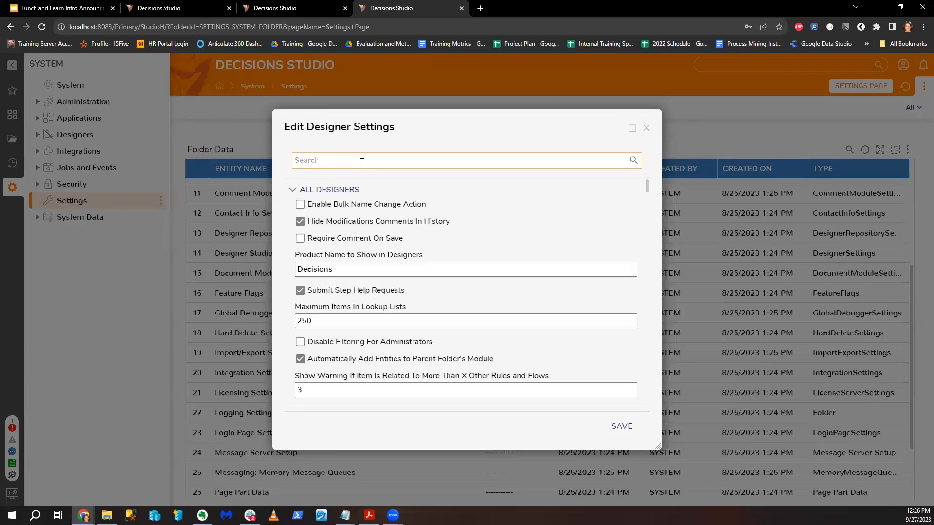
Step: Inspect the Default Page Type choices for designer projects and toggle Show Default Folder View Page off and back on
{"action": "scroll", "coordinate": [449, 272], "scroll_direction": "down", "scroll_amount": 10}
{"action": "scroll", "coordinate": [480, 292], "scroll_direction": "up", "scroll_amount": 3}
{"action": "left_click", "coordinate": [582, 297]}
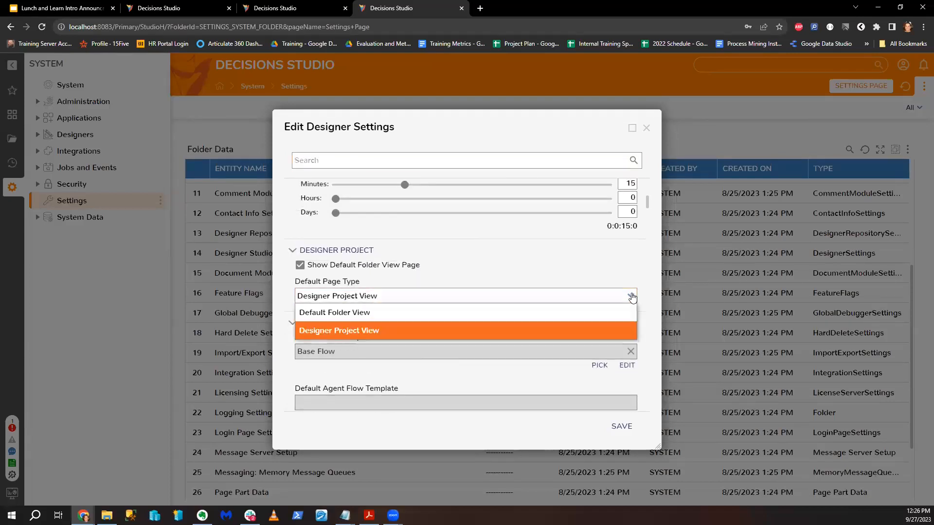
{"action": "left_click", "coordinate": [590, 275]}
{"action": "scroll", "coordinate": [550, 289], "scroll_direction": "down", "scroll_amount": 3}
{"action": "scroll", "coordinate": [506, 294], "scroll_direction": "up", "scroll_amount": 2}
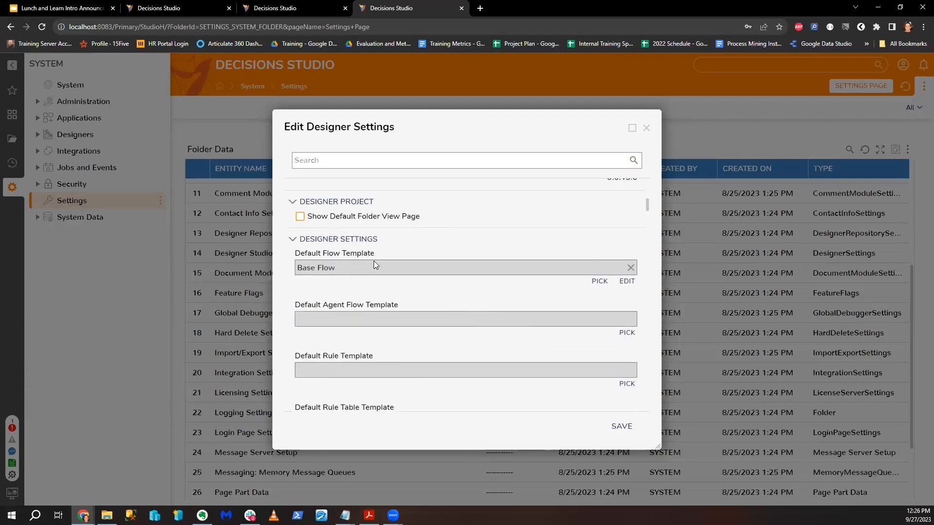
{"action": "left_click", "coordinate": [300, 216]}
Step: Review the remaining designer settings from the default templates through User Defined Types for a timeout option, and close them without saving
{"action": "scroll", "coordinate": [531, 306], "scroll_direction": "down", "scroll_amount": 10}
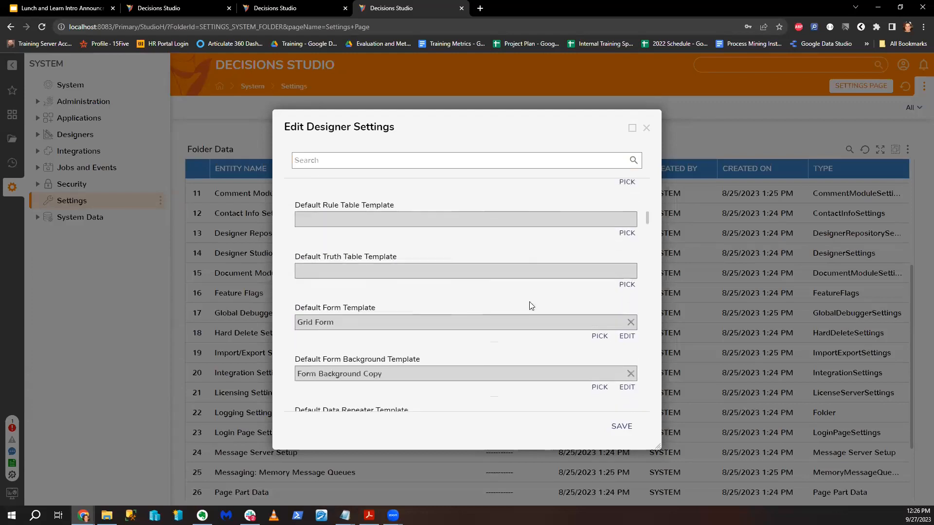
{"action": "scroll", "coordinate": [532, 306], "scroll_direction": "down", "scroll_amount": 4}
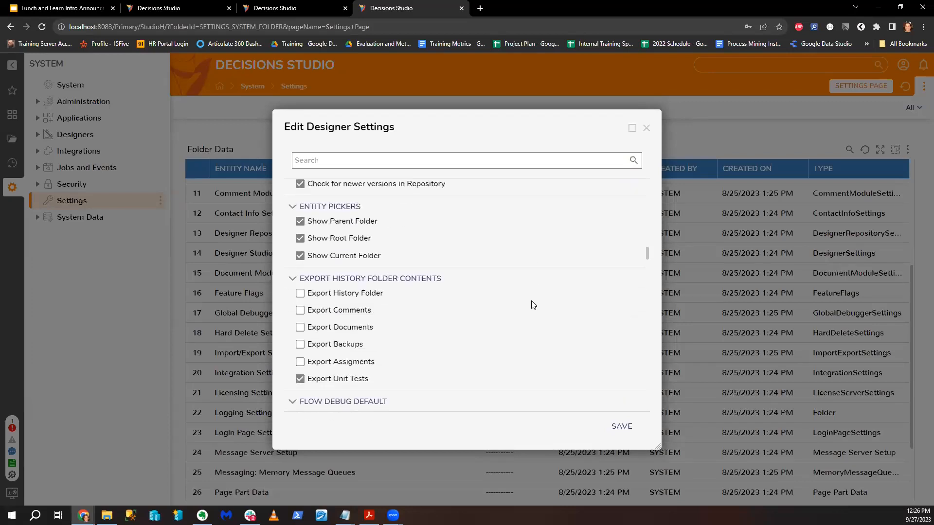
{"action": "scroll", "coordinate": [533, 305], "scroll_direction": "down", "scroll_amount": 3}
{"action": "scroll", "coordinate": [533, 305], "scroll_direction": "down", "scroll_amount": 3}
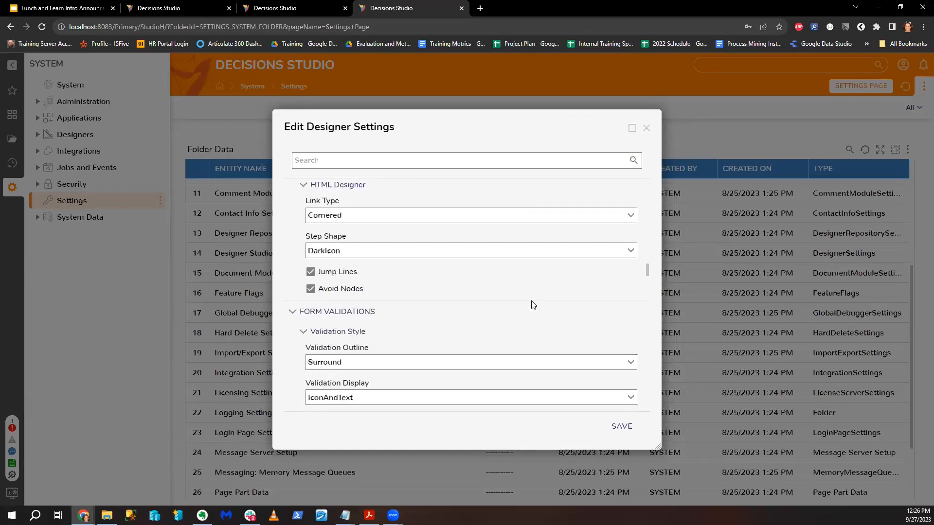
{"action": "scroll", "coordinate": [533, 304], "scroll_direction": "down", "scroll_amount": 8}
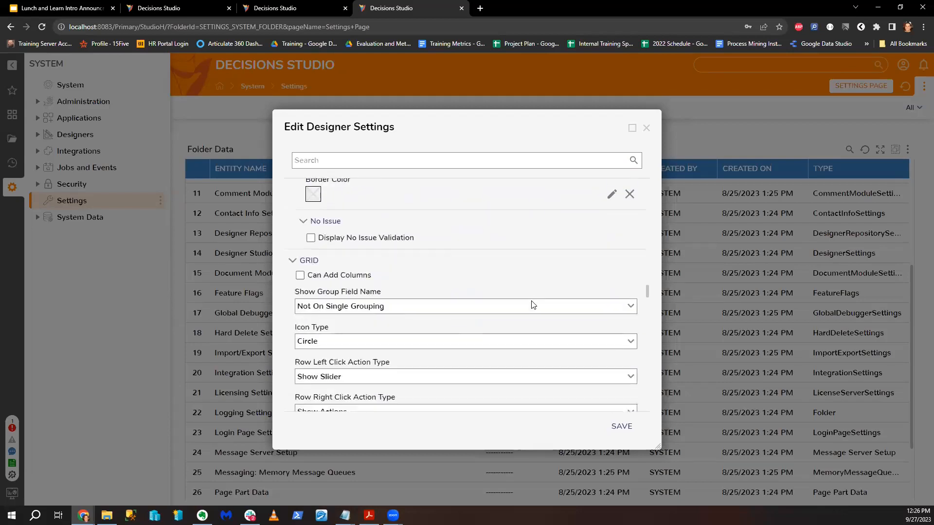
{"action": "scroll", "coordinate": [532, 300], "scroll_direction": "down", "scroll_amount": 5}
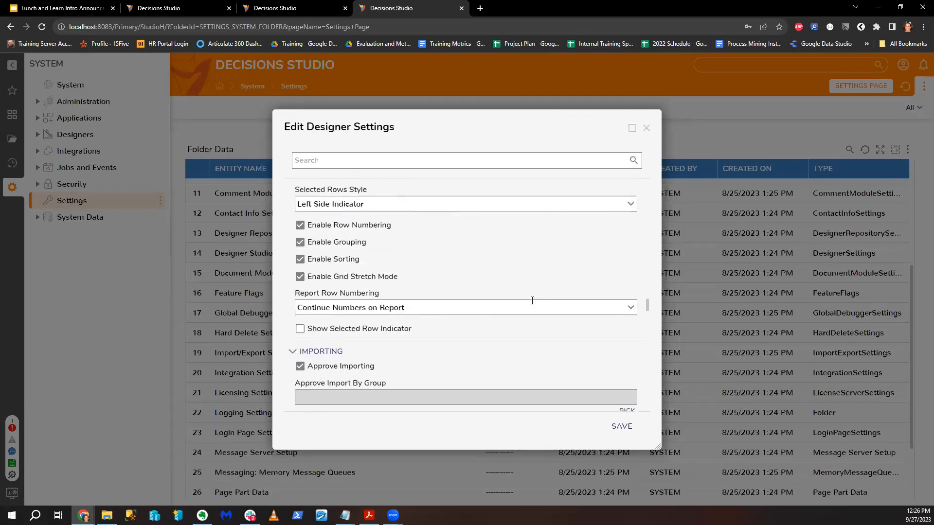
{"action": "scroll", "coordinate": [532, 300], "scroll_direction": "down", "scroll_amount": 4}
{"action": "scroll", "coordinate": [533, 305], "scroll_direction": "down", "scroll_amount": 4}
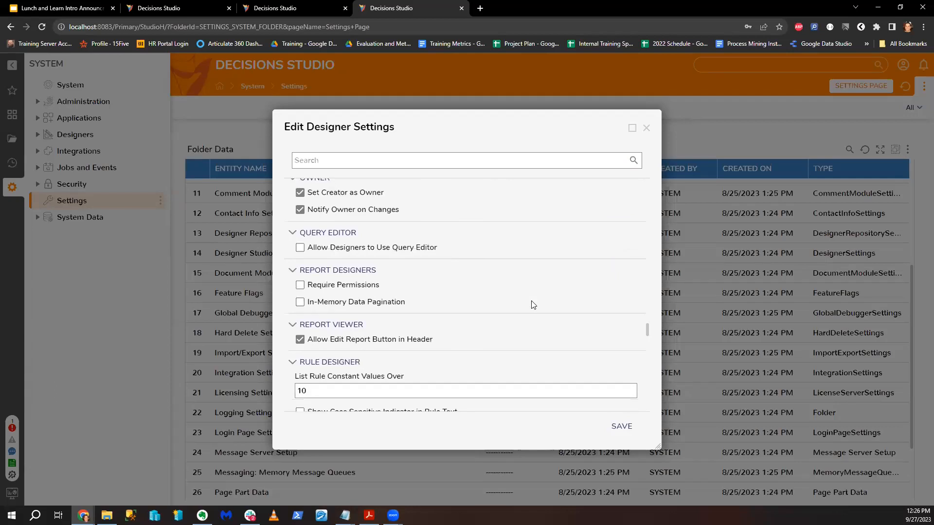
{"action": "scroll", "coordinate": [533, 304], "scroll_direction": "down", "scroll_amount": 6}
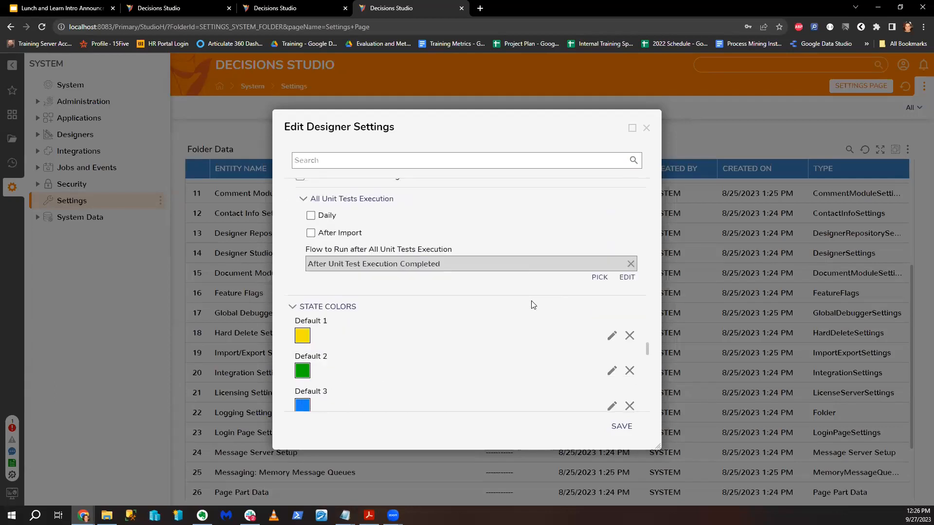
{"action": "scroll", "coordinate": [533, 305], "scroll_direction": "down", "scroll_amount": 12}
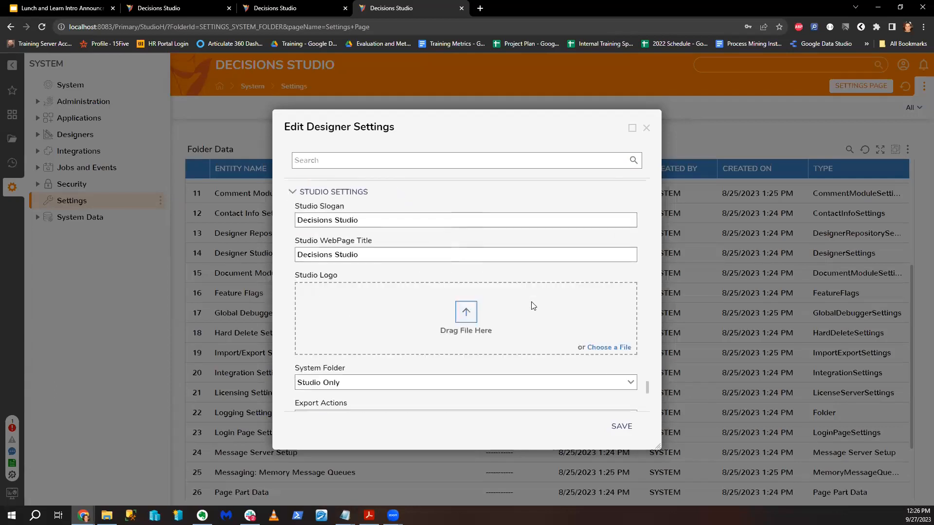
{"action": "scroll", "coordinate": [533, 304], "scroll_direction": "down", "scroll_amount": 3}
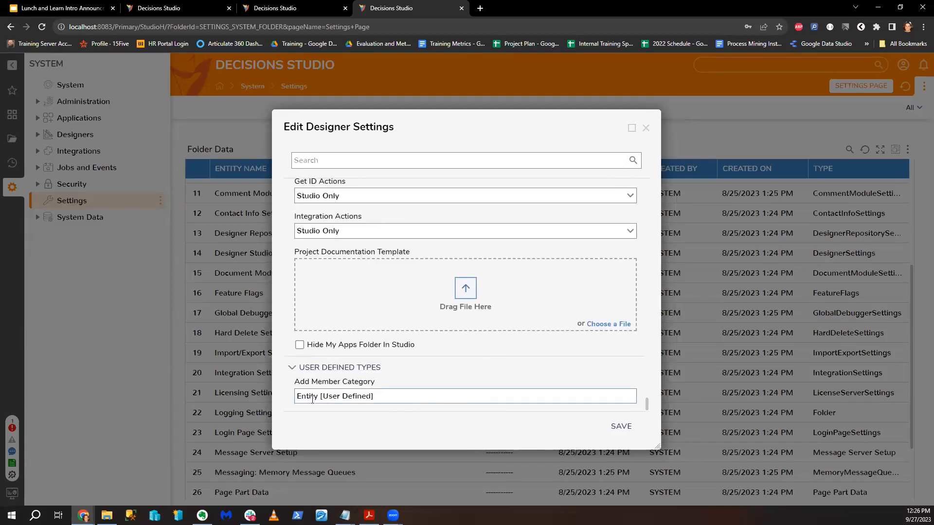
{"action": "left_click", "coordinate": [645, 129]}
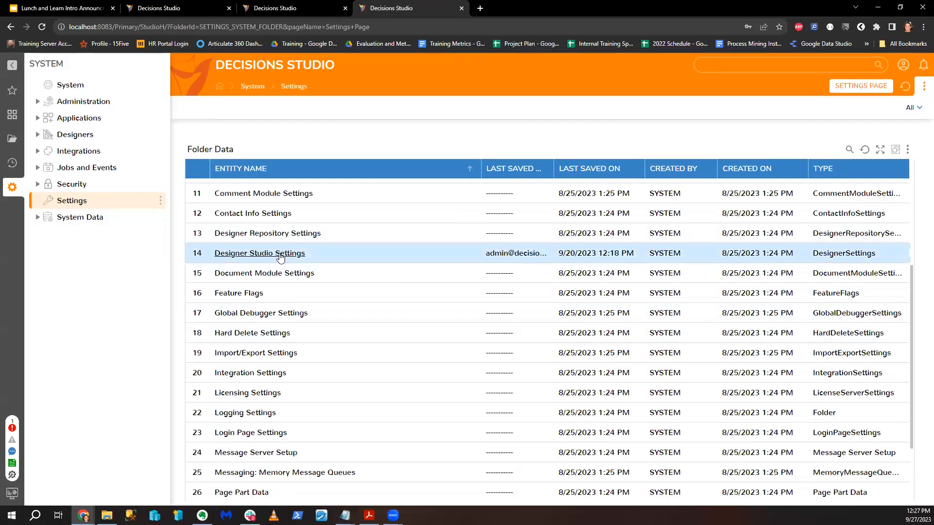
Step: Open the Login Page Settings for editing, check the available options, and close them without saving
{"action": "scroll", "coordinate": [292, 311], "scroll_direction": "down", "scroll_amount": 1}
{"action": "left_click", "coordinate": [250, 389]}
{"action": "left_click", "coordinate": [271, 374]}
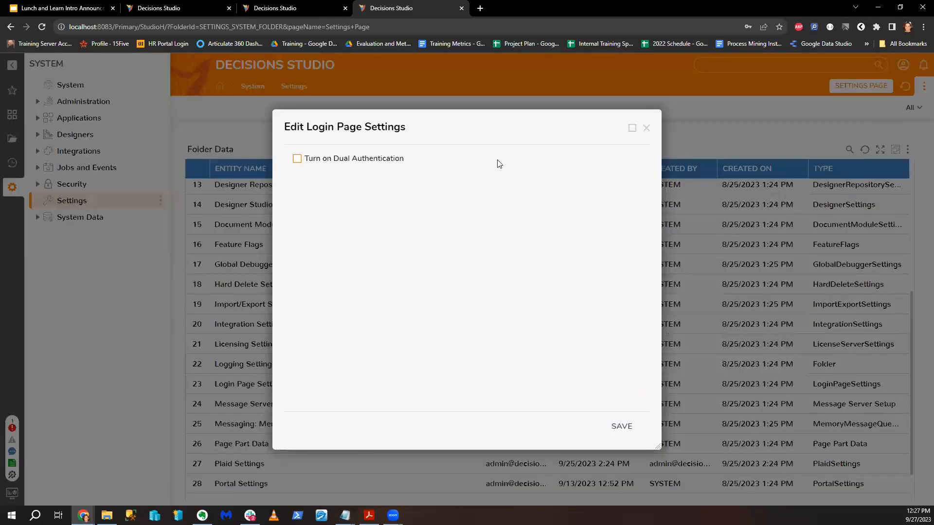
{"action": "left_click", "coordinate": [646, 128]}
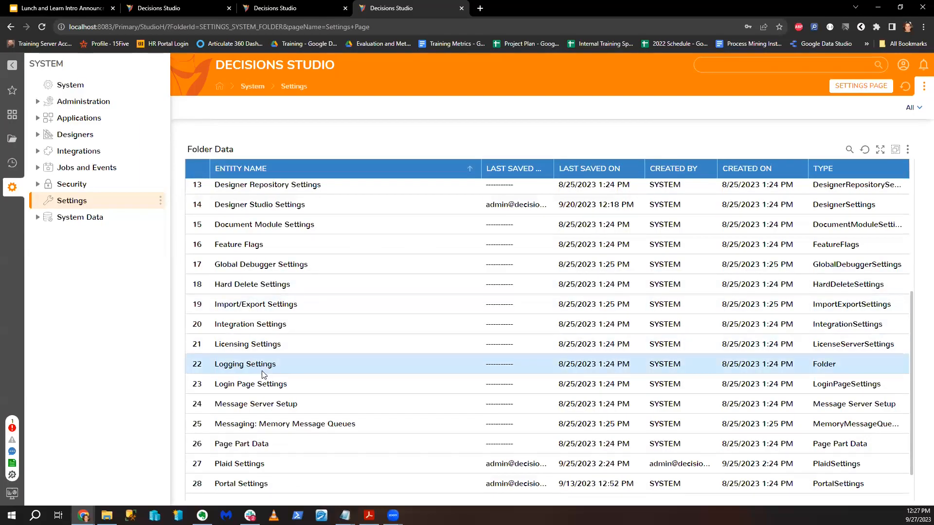
Step: Open the Portal Settings for editing, review them through the notification timeout options in Notification Settings, and close them without saving
{"action": "scroll", "coordinate": [292, 404], "scroll_direction": "down", "scroll_amount": 1}
{"action": "left_click", "coordinate": [257, 414]}
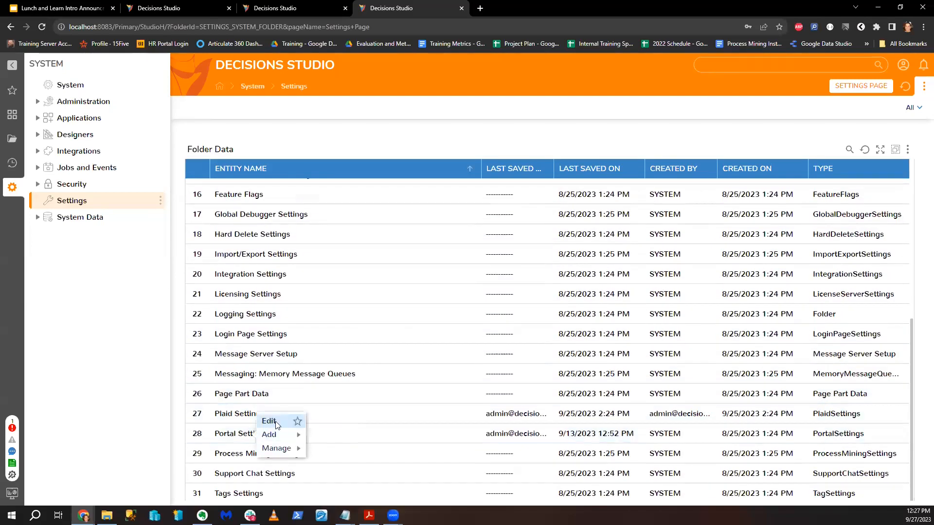
{"action": "left_click", "coordinate": [269, 422]}
{"action": "scroll", "coordinate": [411, 258], "scroll_direction": "down", "scroll_amount": 7}
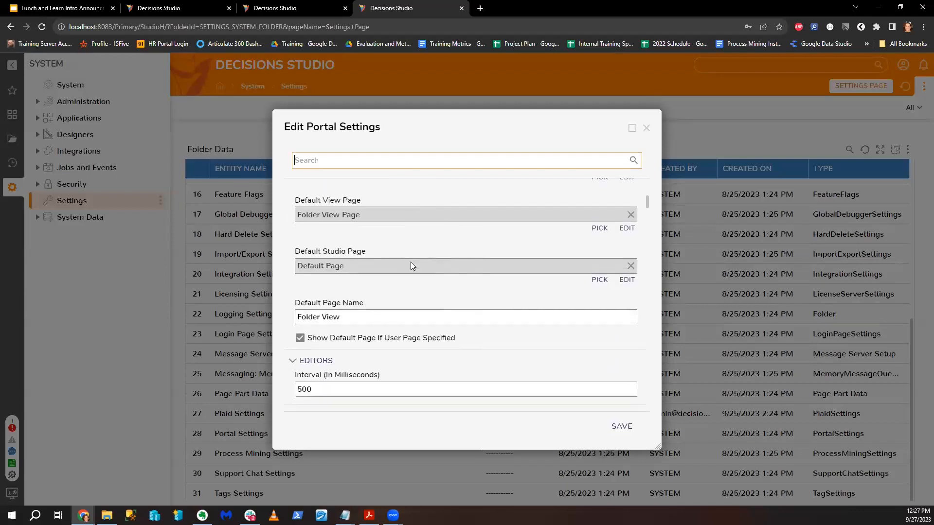
{"action": "scroll", "coordinate": [410, 262], "scroll_direction": "down", "scroll_amount": 8}
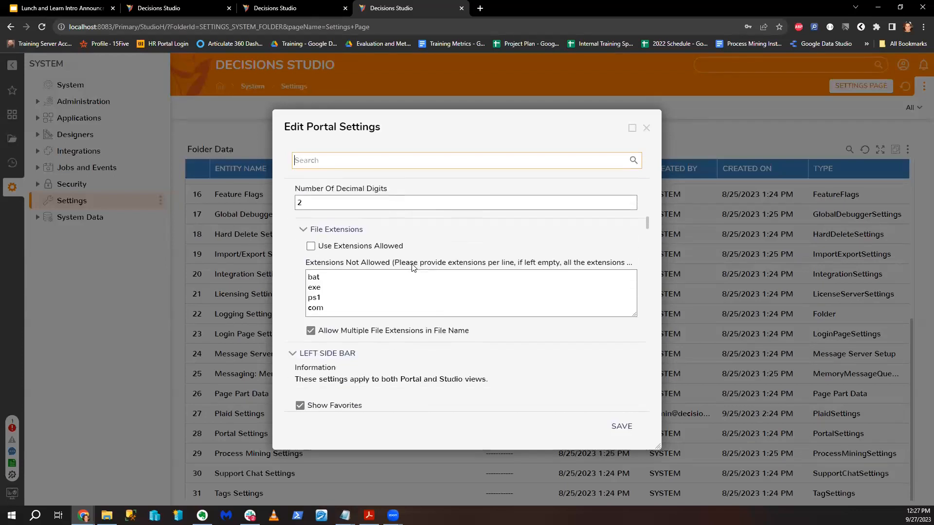
{"action": "scroll", "coordinate": [411, 267], "scroll_direction": "down", "scroll_amount": 10}
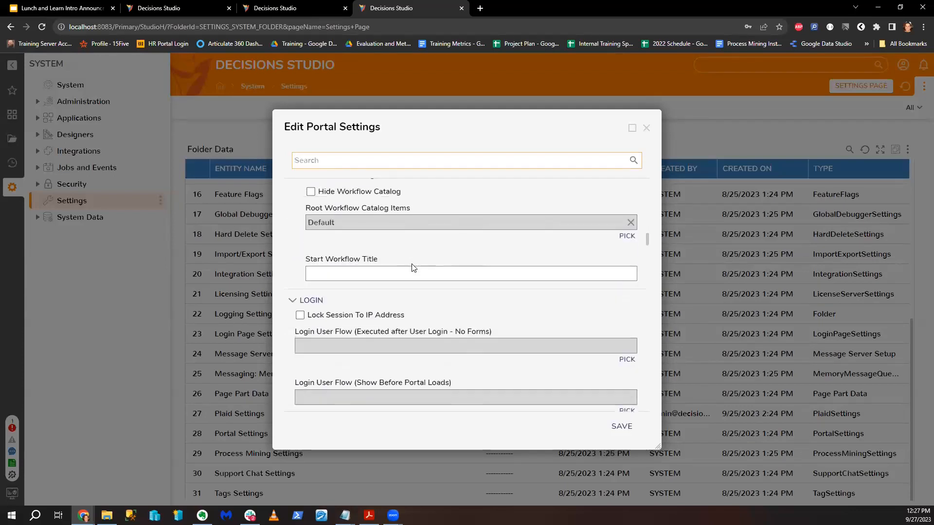
{"action": "scroll", "coordinate": [413, 267], "scroll_direction": "down", "scroll_amount": 10}
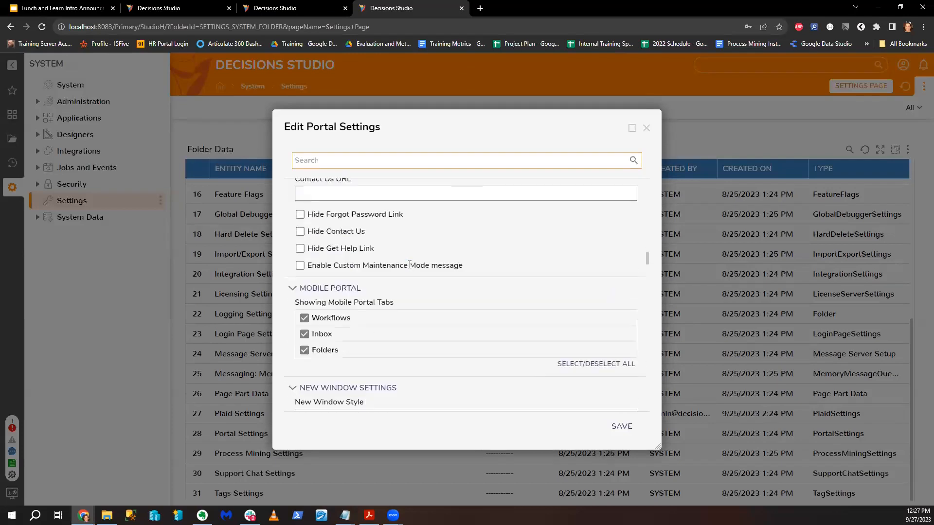
{"action": "scroll", "coordinate": [410, 269], "scroll_direction": "down", "scroll_amount": 2}
{"action": "scroll", "coordinate": [409, 267], "scroll_direction": "down", "scroll_amount": 2}
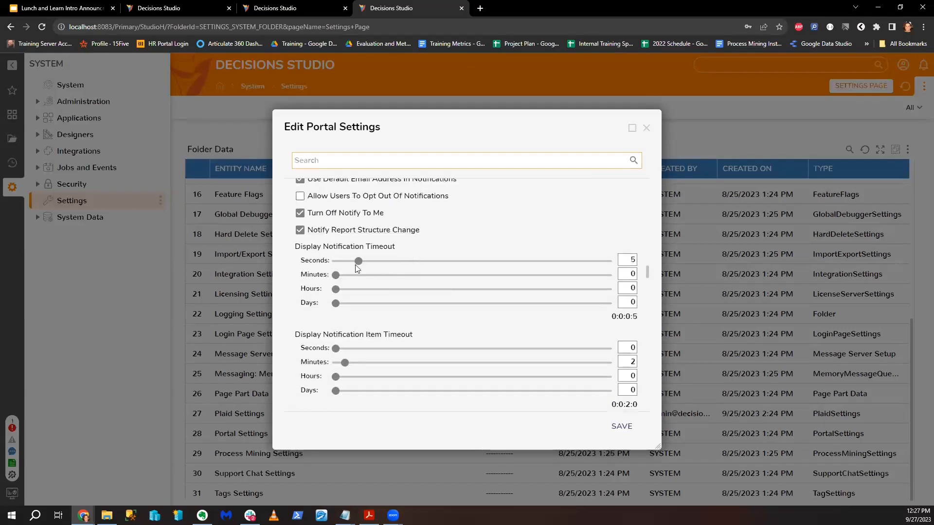
{"action": "scroll", "coordinate": [370, 263], "scroll_direction": "up", "scroll_amount": 1}
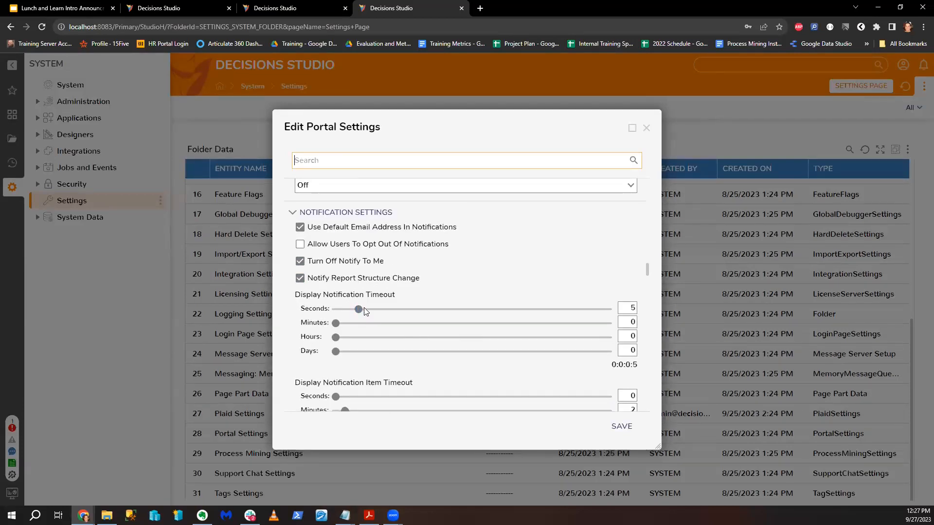
{"action": "scroll", "coordinate": [358, 313], "scroll_direction": "down", "scroll_amount": 1}
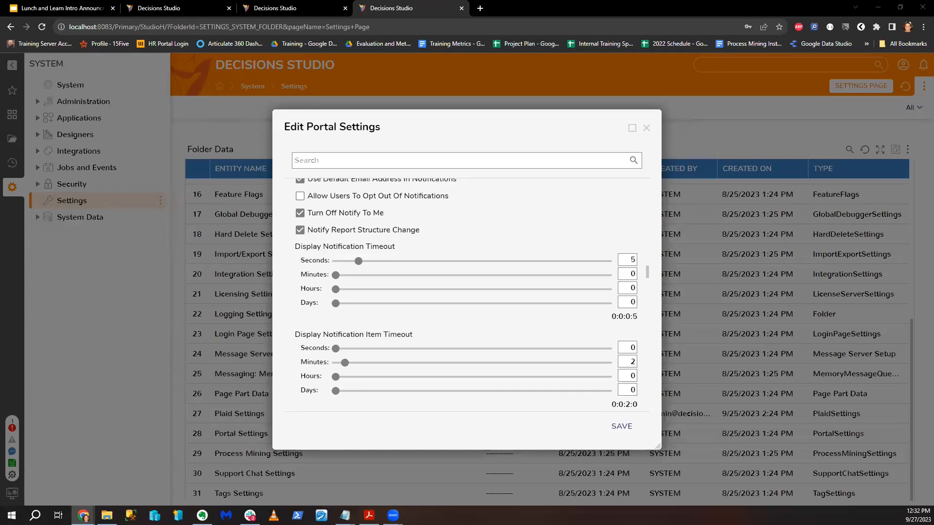
{"action": "left_click", "coordinate": [646, 129]}
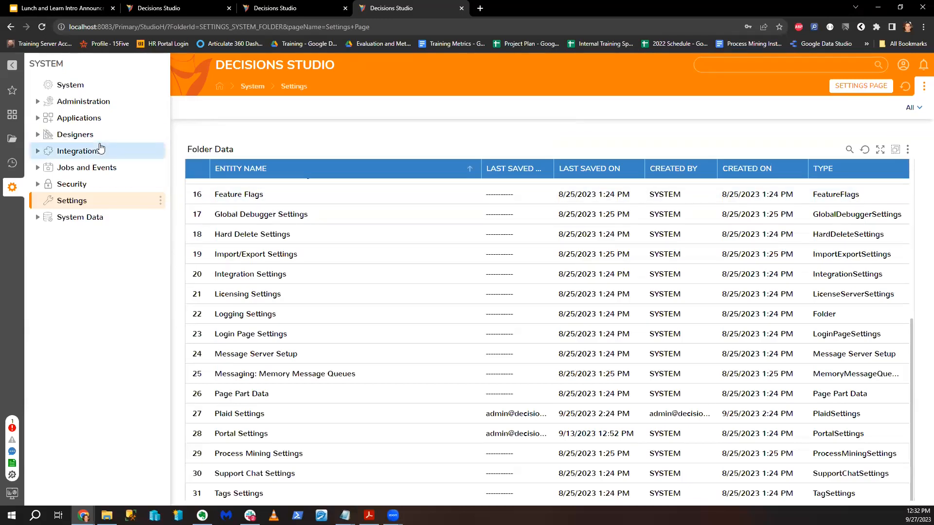
Step: Return to the Completing Existing Assignments folder to list its flows and form
{"action": "left_click", "coordinate": [17, 139]}
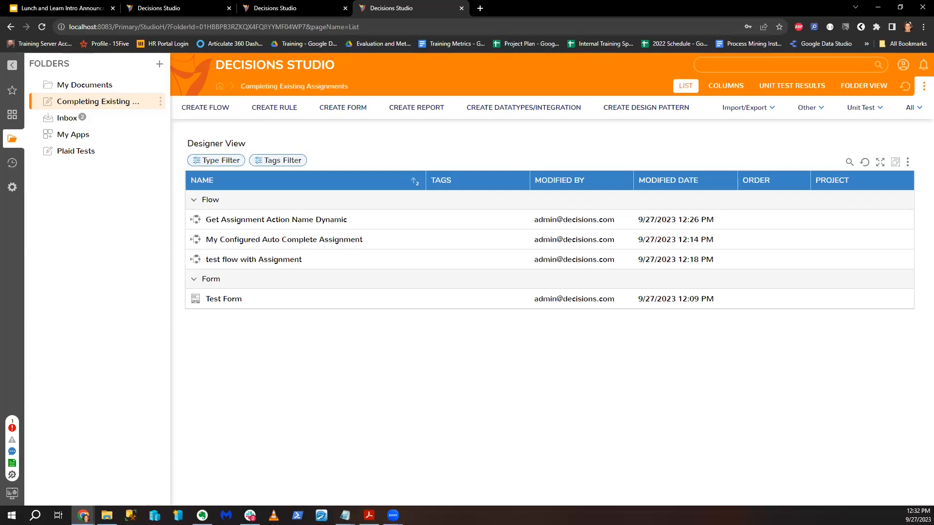
{"action": "key", "text": "alt+Tab"}
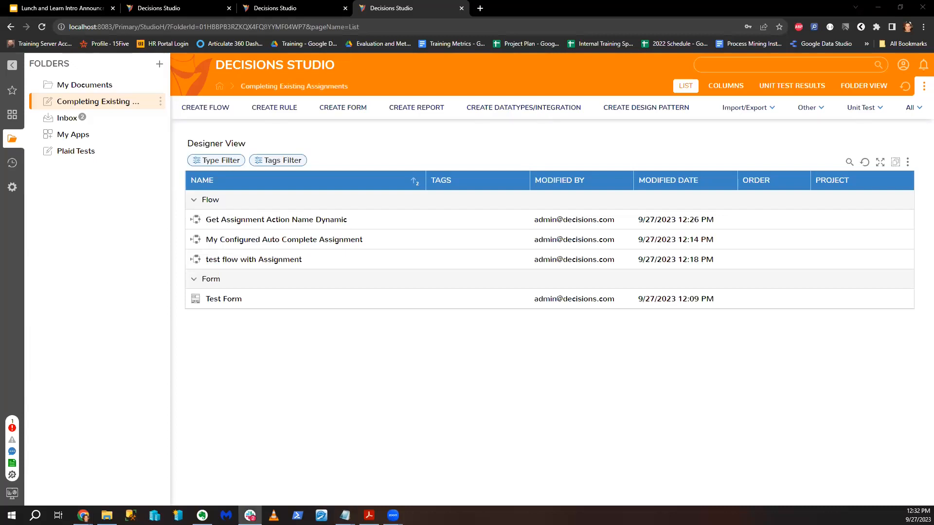